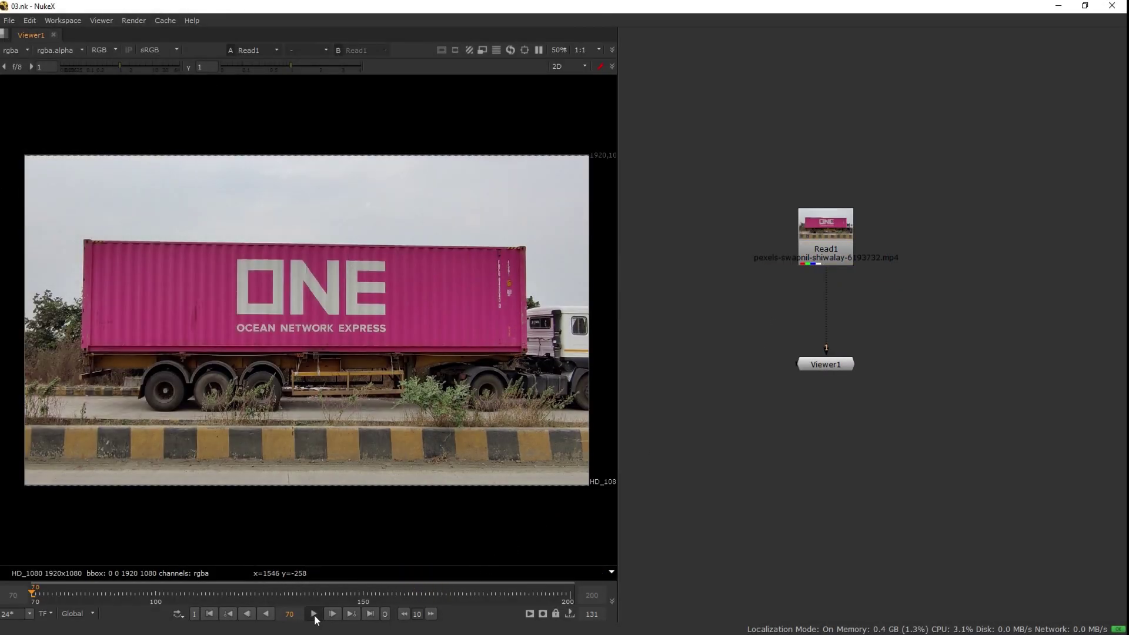
Step: Play the truck clip in Viewer1 across frames 70–200 to review the pink ONE container
left_click(313, 614)
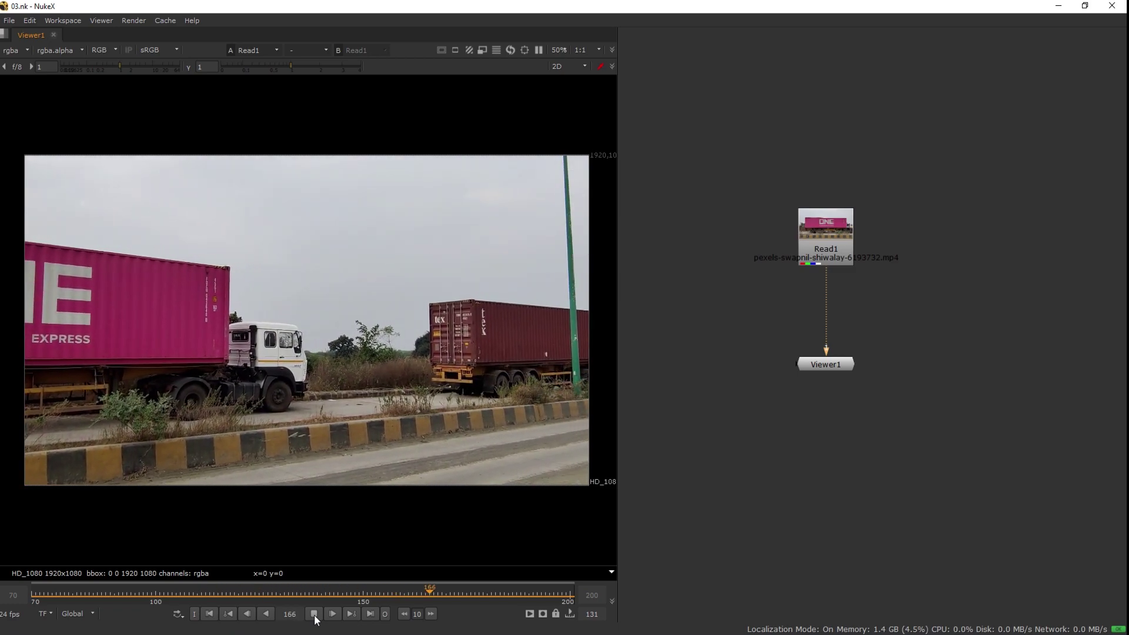
Step: Stop playback at frame 70 and add a Sharpen node under Read1, toggling it to compare
left_click(315, 618)
left_click(211, 613)
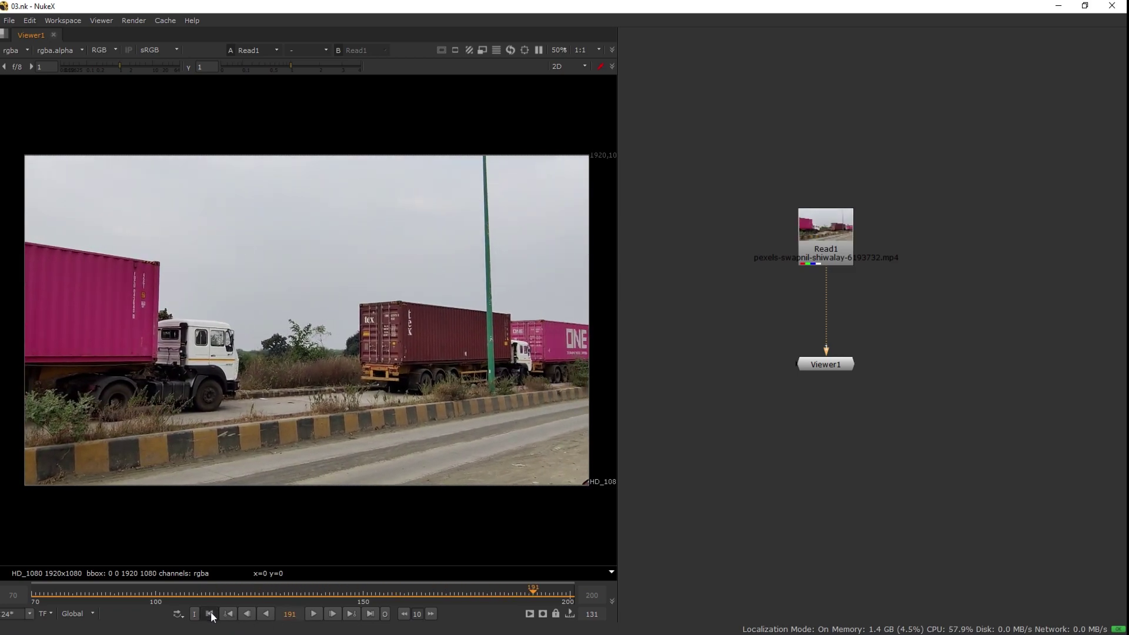
left_click_drag(825, 278, 816, 284)
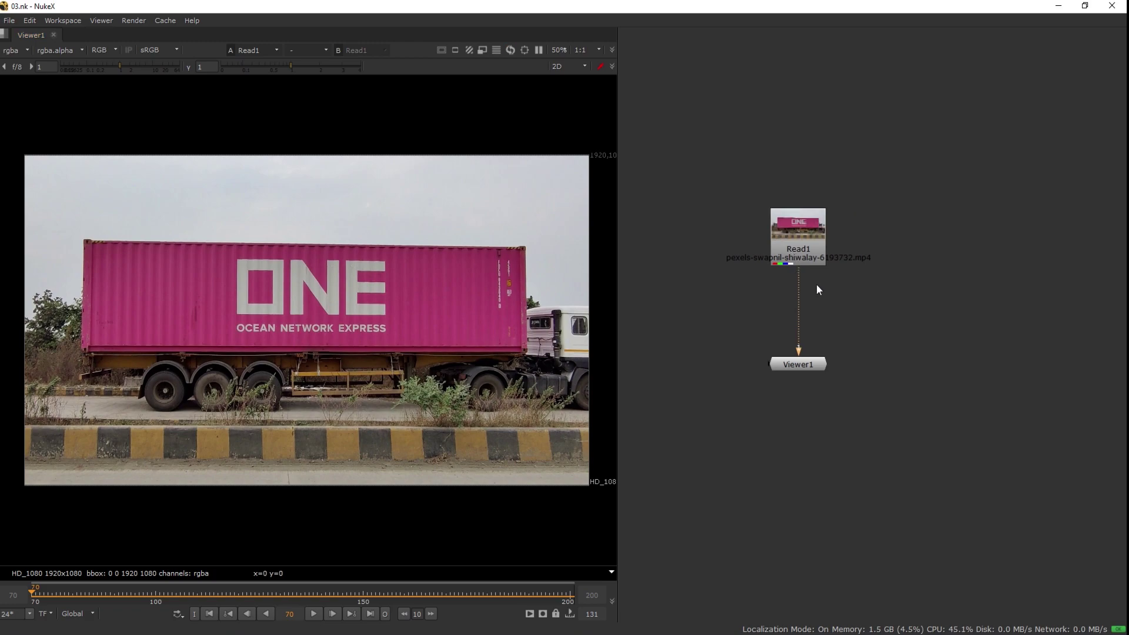
left_click_drag(807, 241, 806, 183)
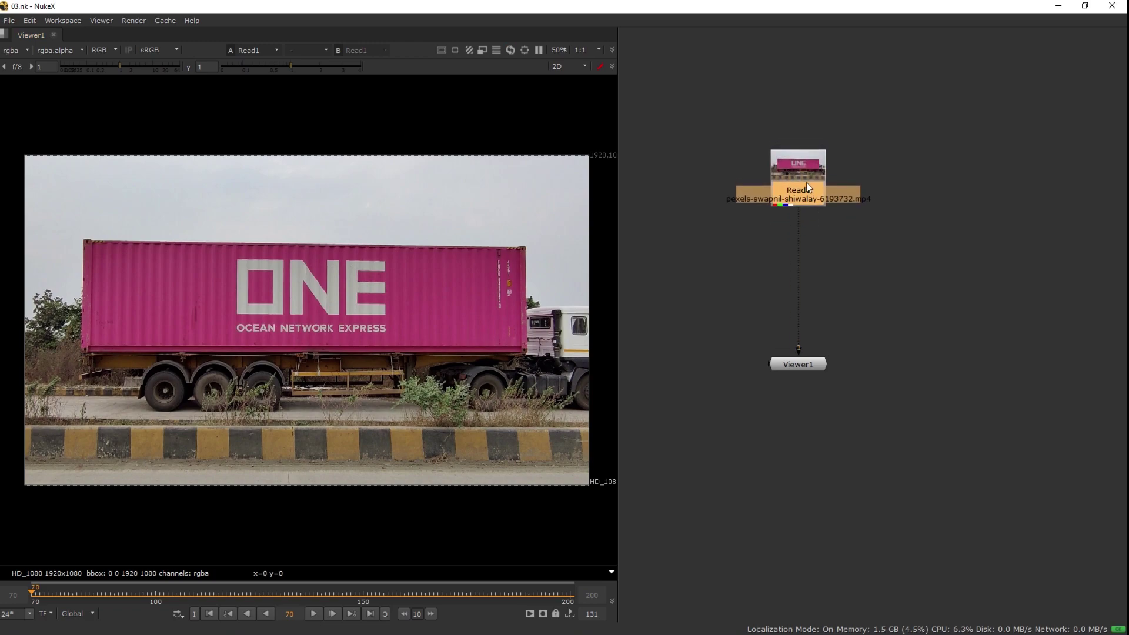
key("Tab")
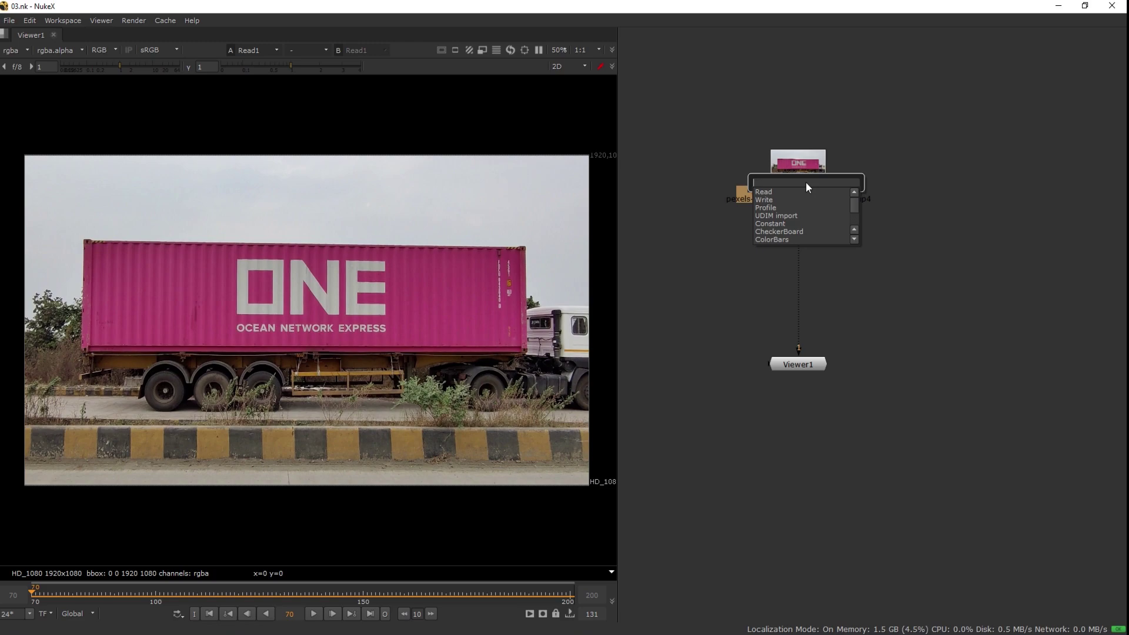
type("sh")
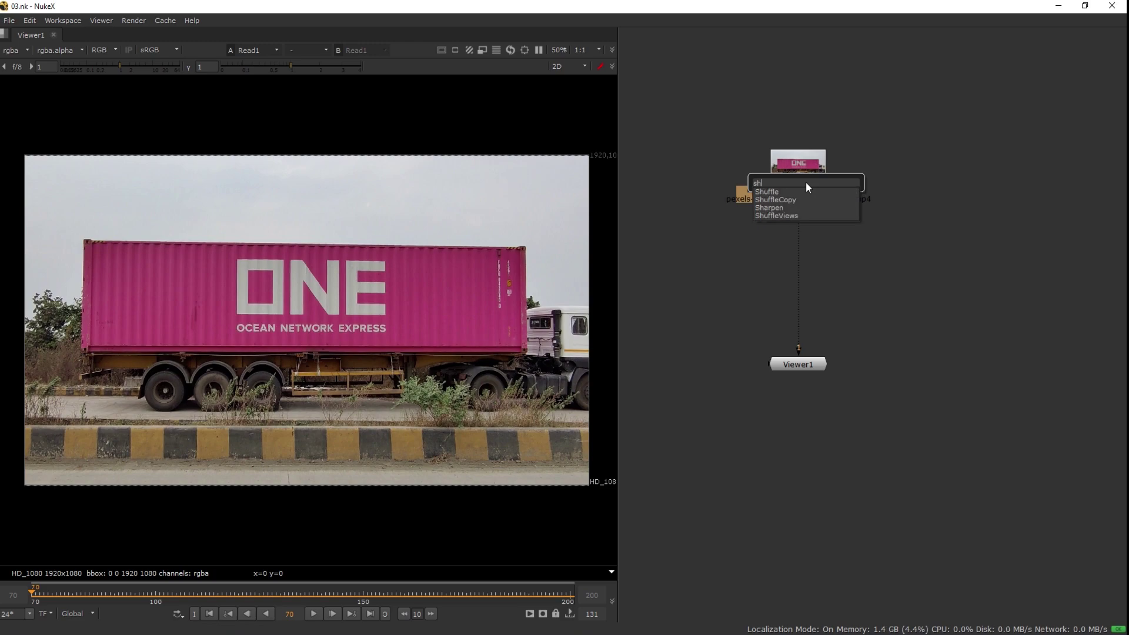
left_click(787, 208)
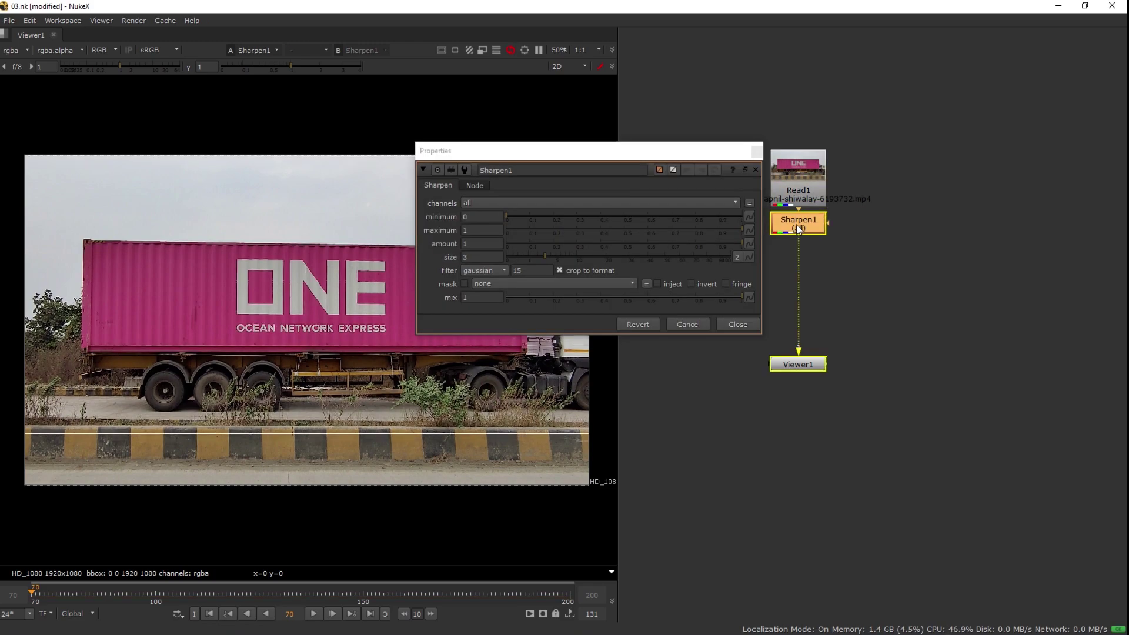
left_click(757, 152)
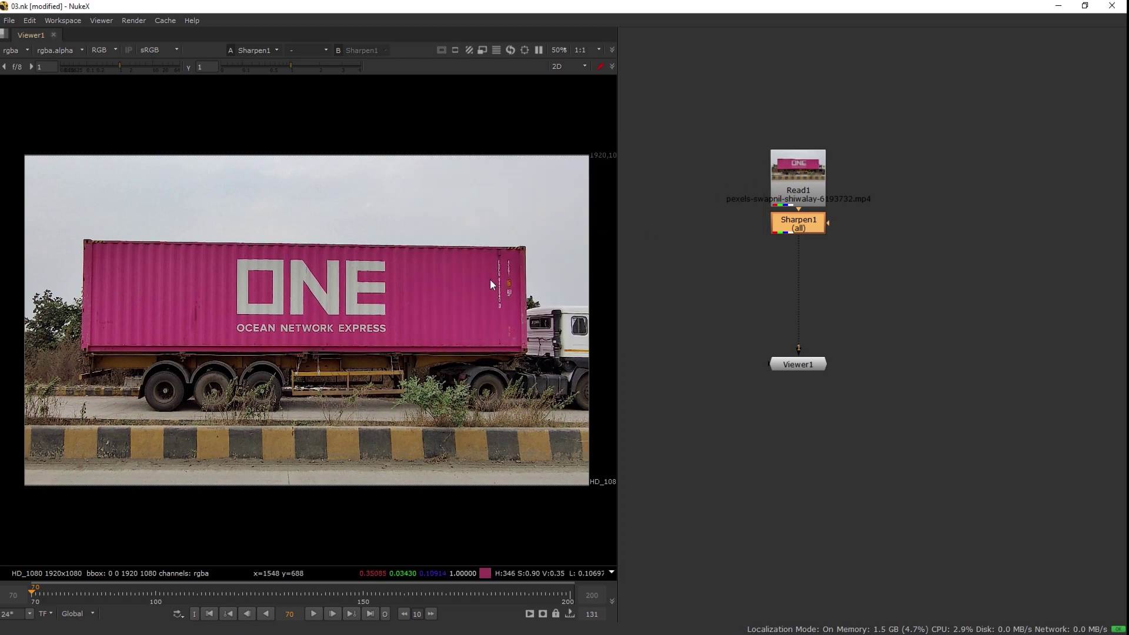
scroll(476, 259, "up", 2)
key("d")
key("d")
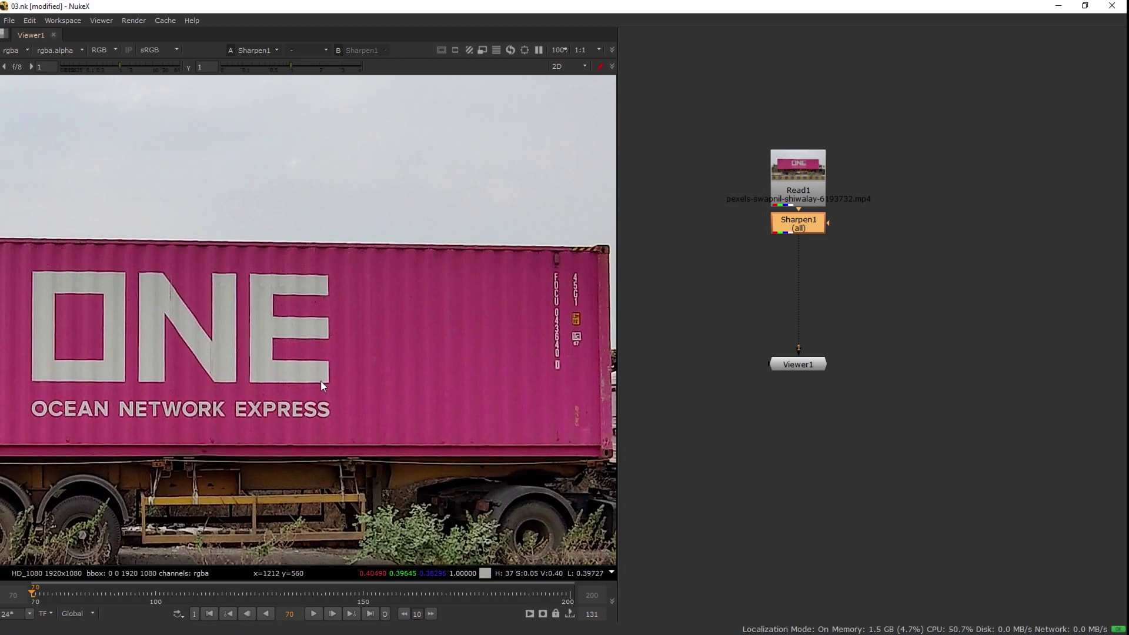
Step: Add a CameraTracker node after Sharpen1
left_click_drag(842, 195, 842, 189)
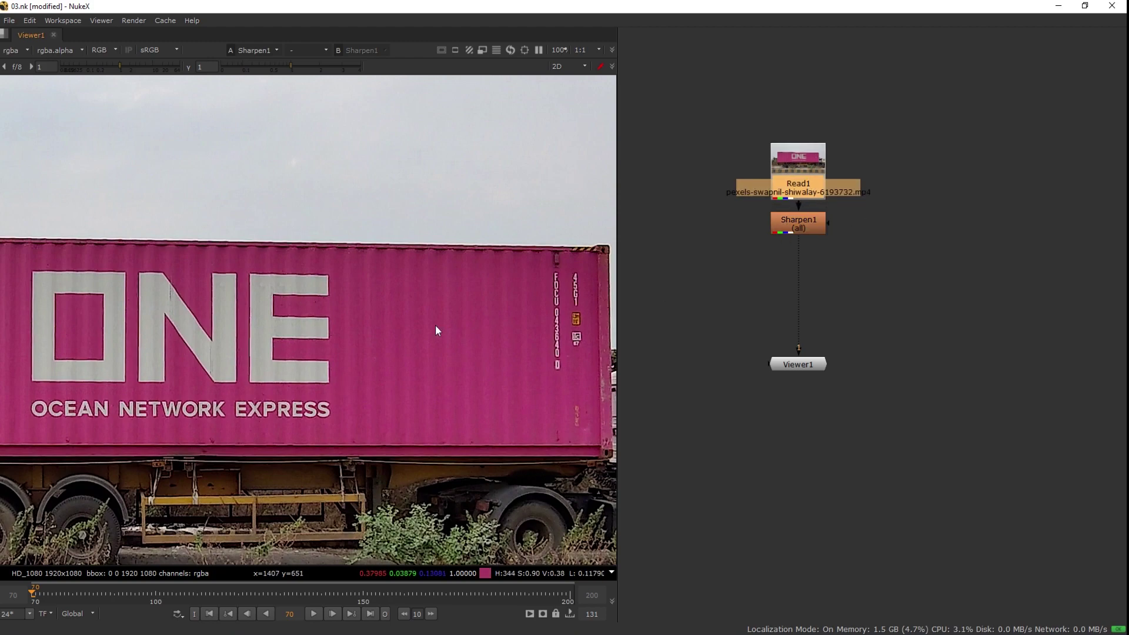
key("f")
left_click(798, 227)
key("Tab")
type("cam")
left_click(781, 254)
Step: Set tracking range to Global, keep Free Camera, use Unknown Lens and Unknown Constant focal length
mouse_move(826, 93)
left_mouse_down()
mouse_move(776, 92)
mouse_move(816, 96)
left_mouse_up()
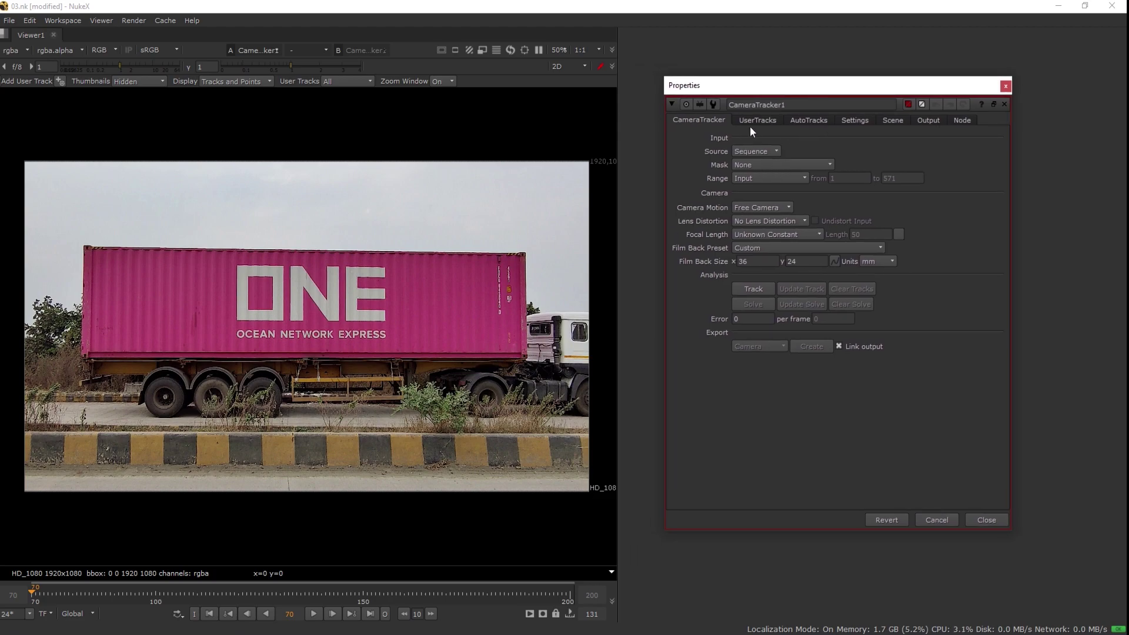
left_click(749, 180)
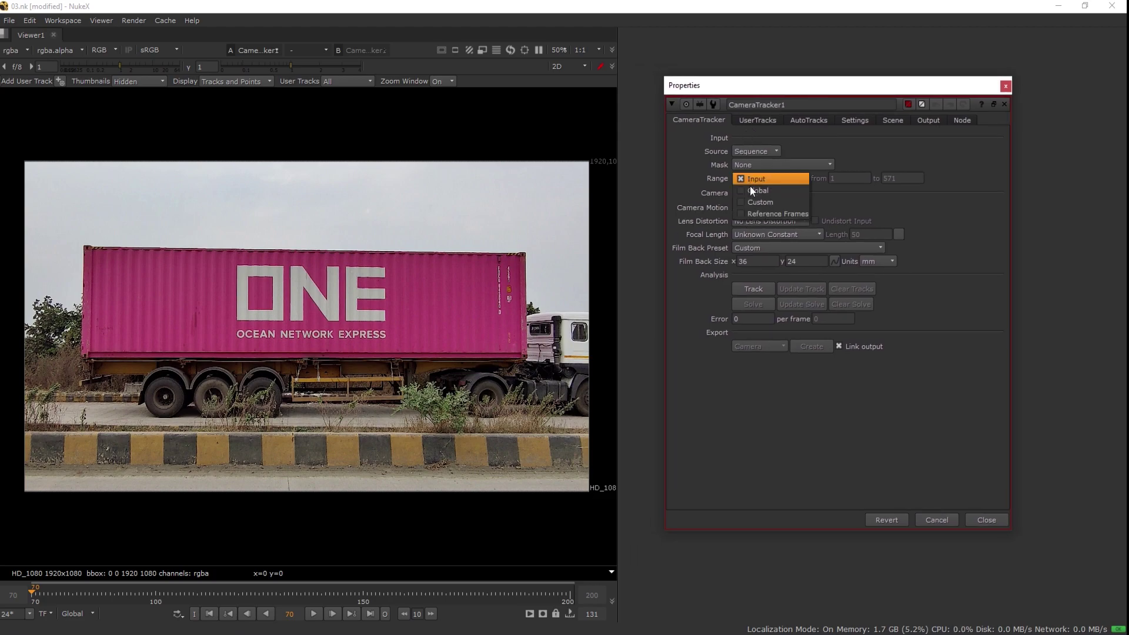
left_click(751, 190)
left_click(757, 206)
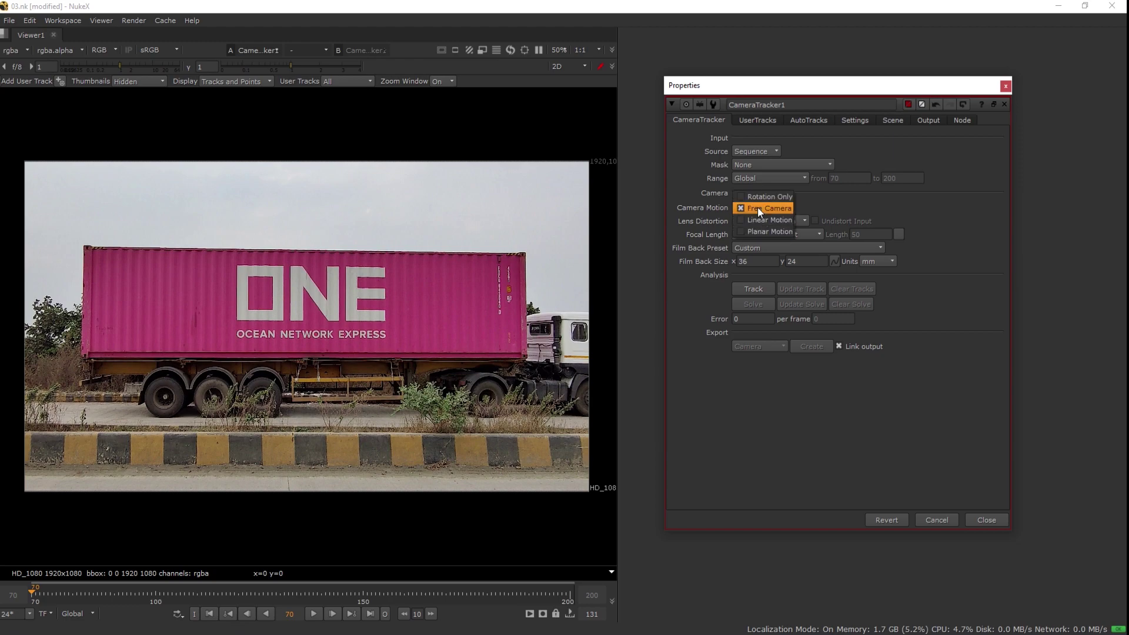
left_click(757, 207)
left_click(757, 219)
left_click(758, 231)
left_click(756, 234)
left_click(753, 236)
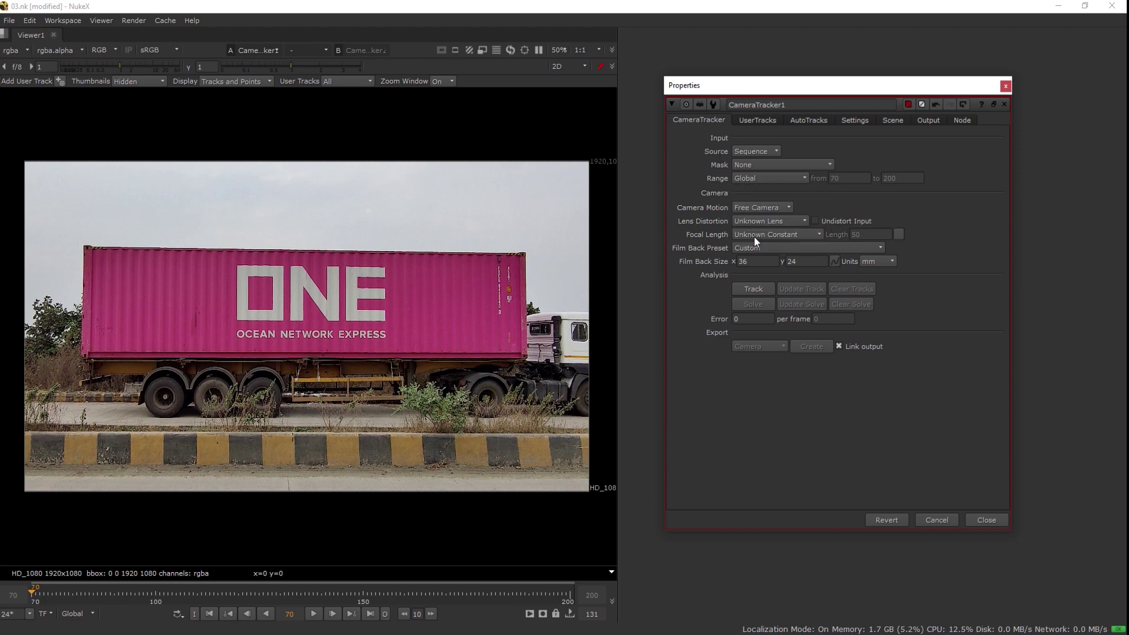
Step: Set the tracker's Number of Features to 300
left_click(822, 121)
left_click(857, 122)
left_click(772, 154)
type("300")
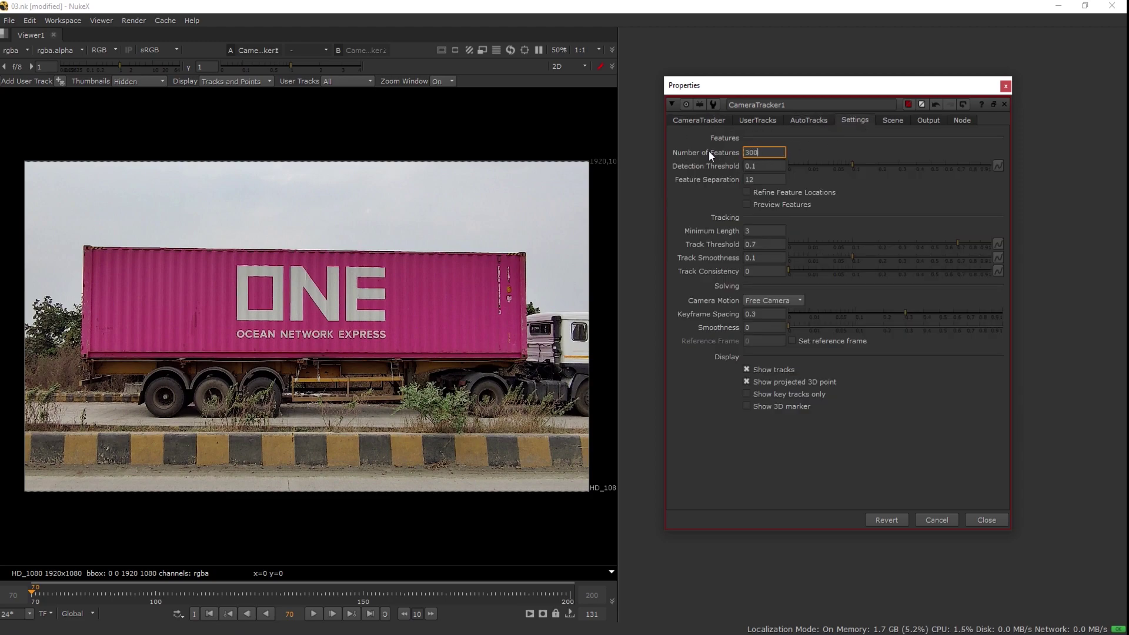
key("Return")
Step: Enable Preview Features and Refine Feature Locations, then track and solve frames 70–200 (error 1.07)
left_click(746, 205)
scroll(504, 321, "up", 3)
scroll(464, 259, "up", 3)
scroll(499, 255, "up", 2)
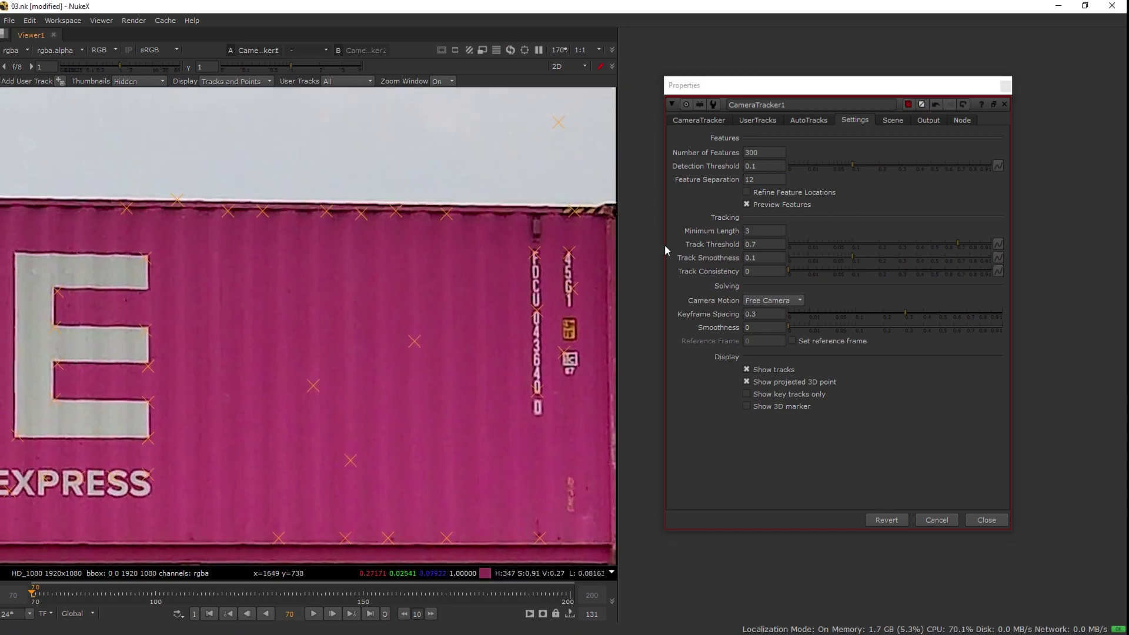
left_click(746, 193)
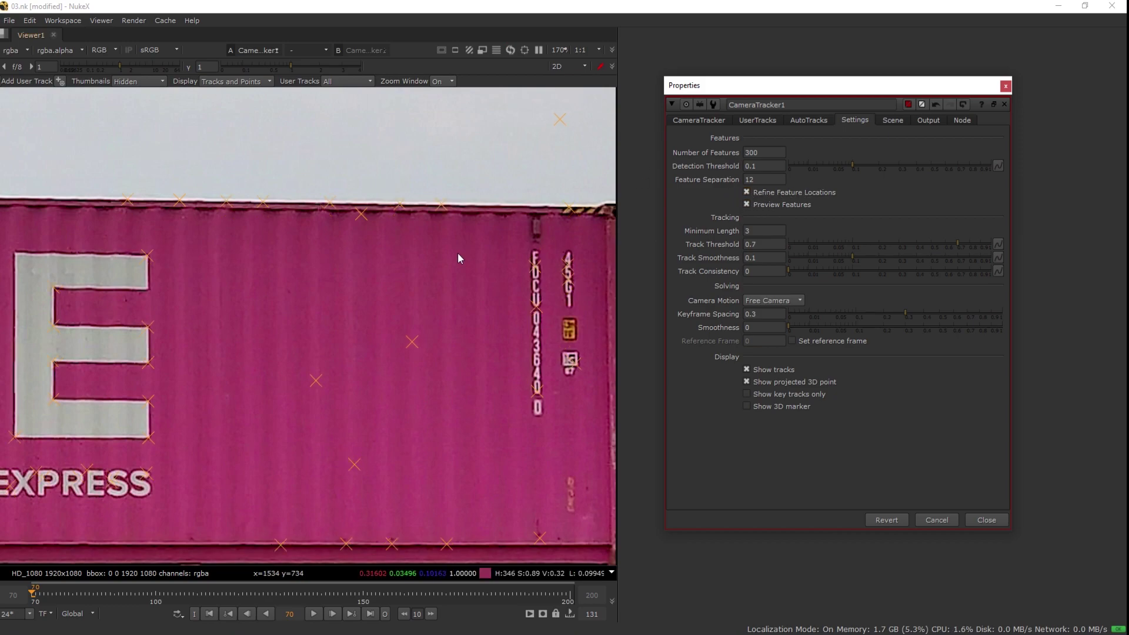
key("f")
left_click(694, 120)
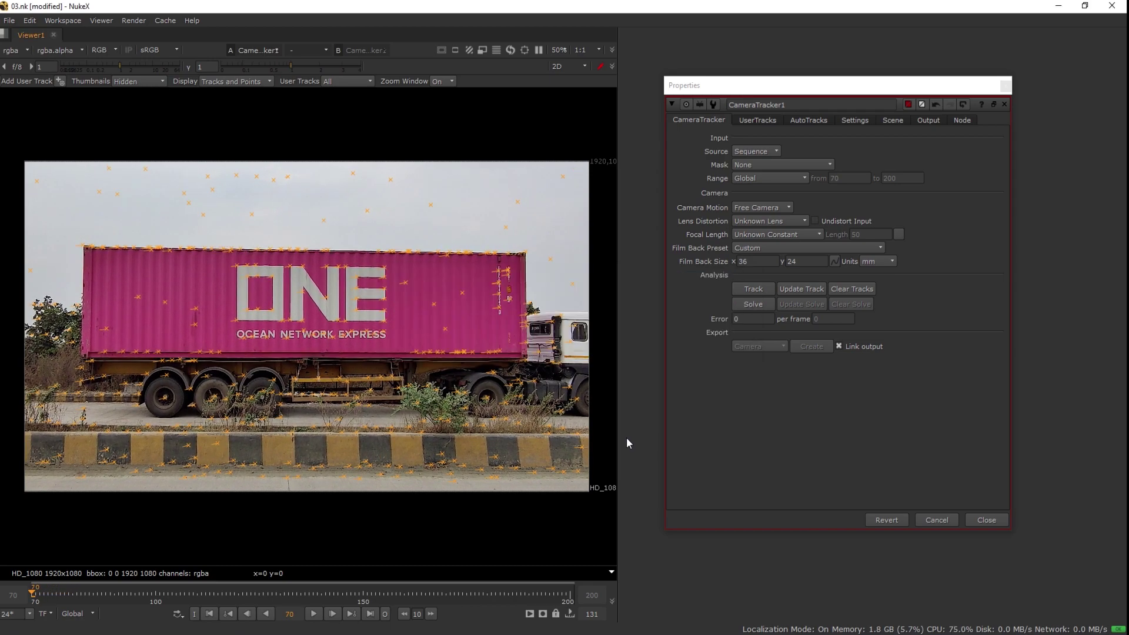
left_click(752, 303)
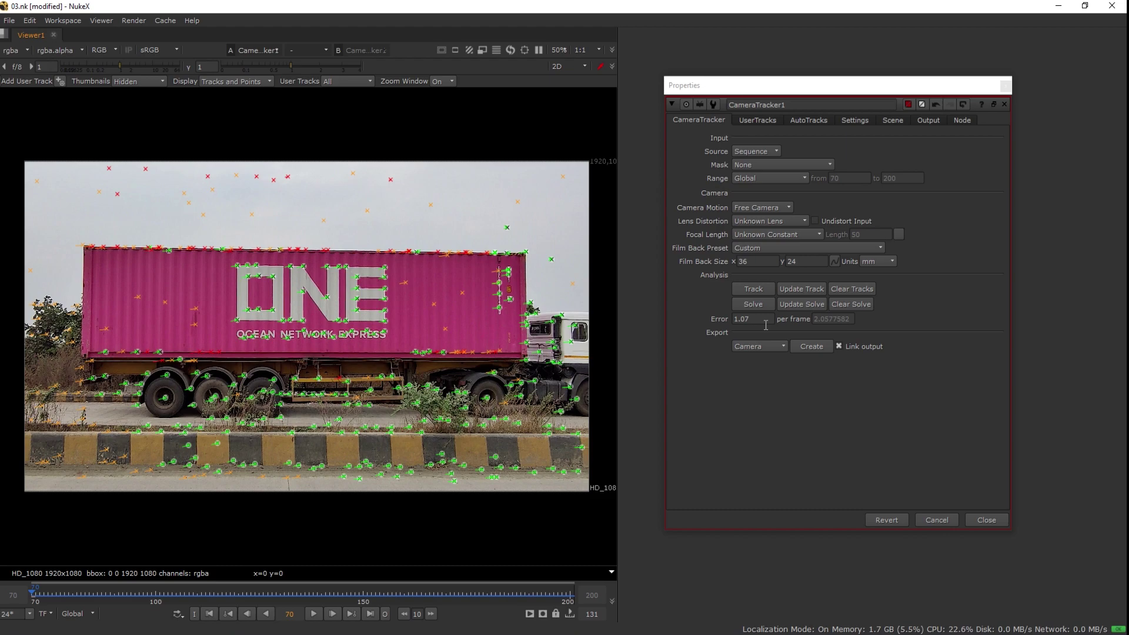
Step: Allow refining focal length, position and rotation, and delete the unsolved and rejected tracks
left_click(851, 119)
left_click(828, 121)
left_click(782, 469)
left_click(843, 469)
left_click(887, 469)
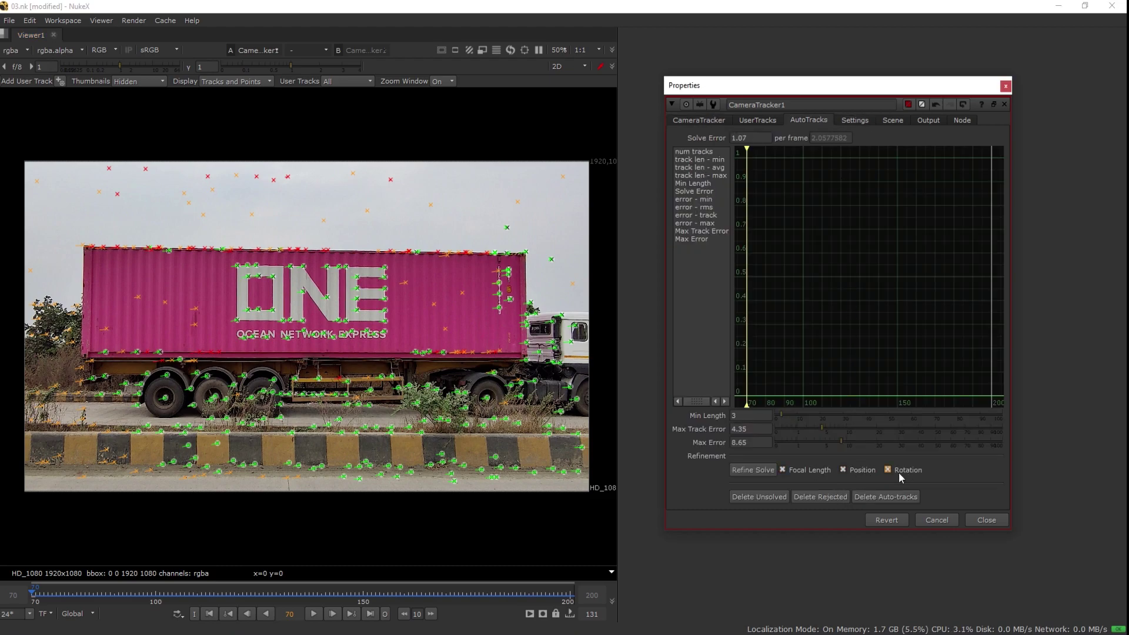
left_click(764, 497)
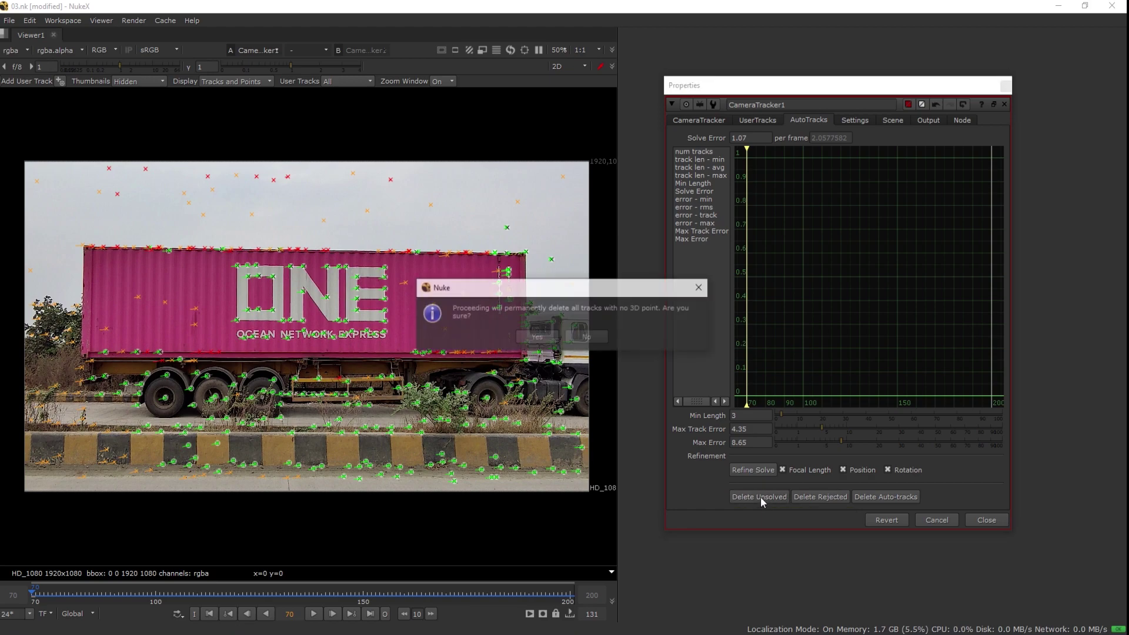
left_click(539, 341)
left_click(815, 498)
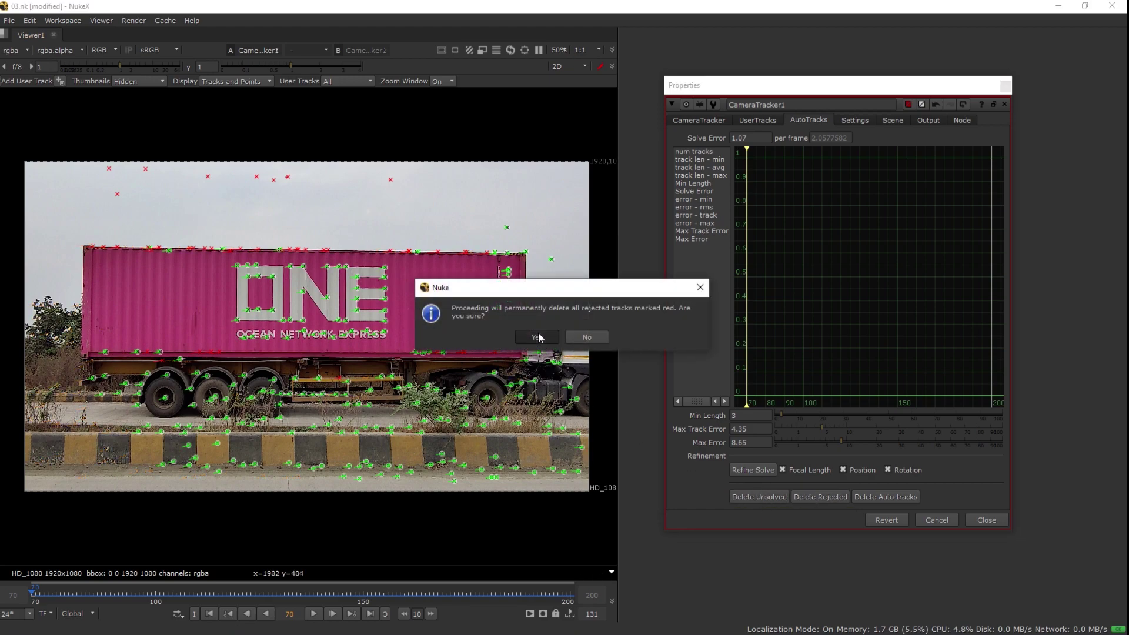
left_click(537, 338)
Step: Raise Min Length to 17, lower Max Error to 6.6, and delete unsolved and rejected tracks again
left_click_drag(757, 143, 731, 147)
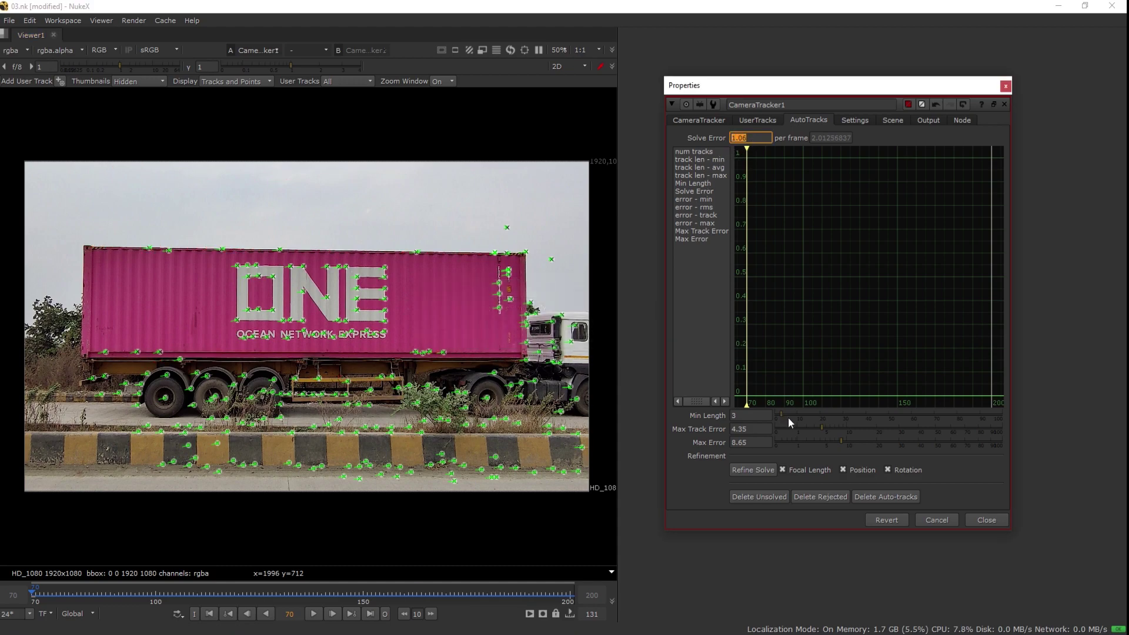
left_click_drag(780, 413, 813, 414)
left_click(821, 429)
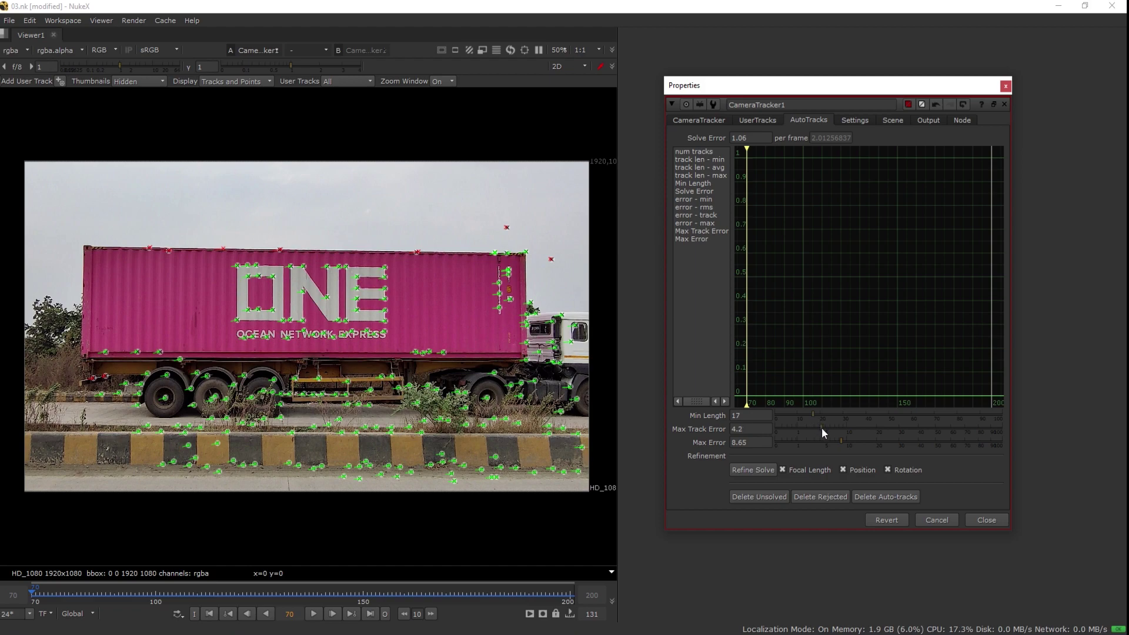
left_click(834, 440)
left_click(773, 499)
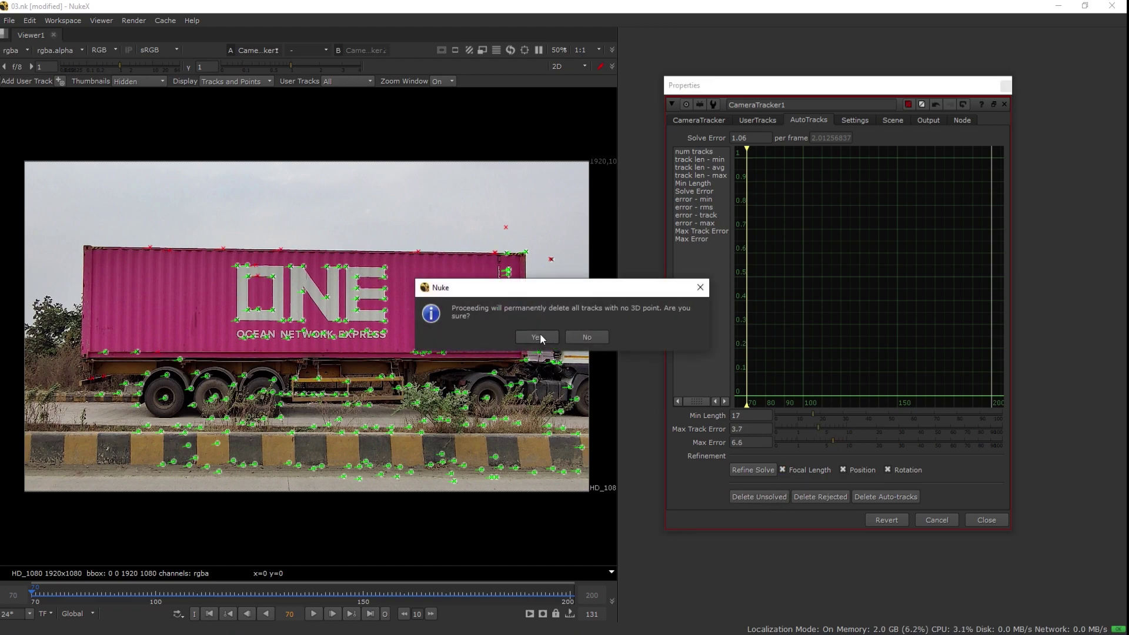
key("Return")
left_click(814, 499)
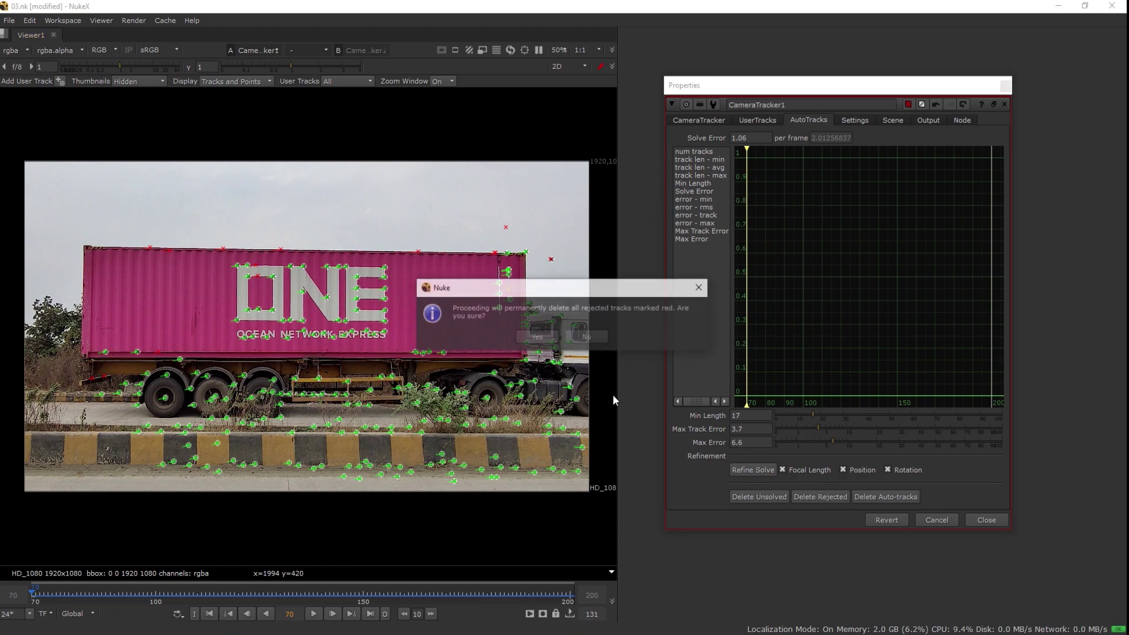
left_click(536, 332)
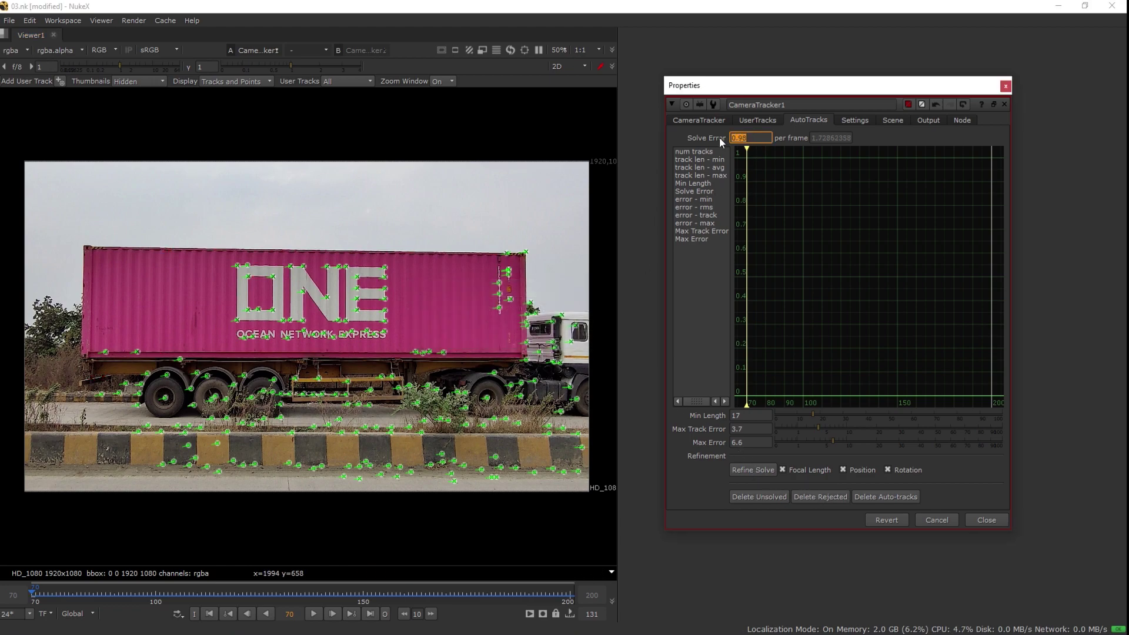
Step: Update the solve over the global frame range, bringing the error down to 0.79
left_click(710, 120)
left_click(804, 308)
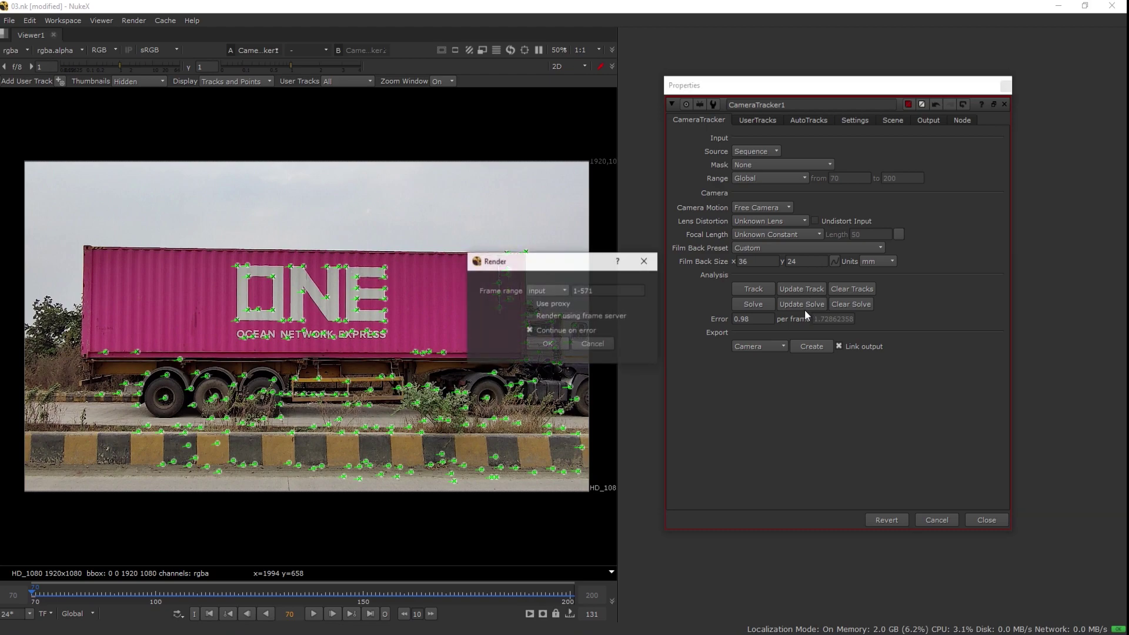
left_click(548, 290)
left_click(562, 304)
left_click(547, 344)
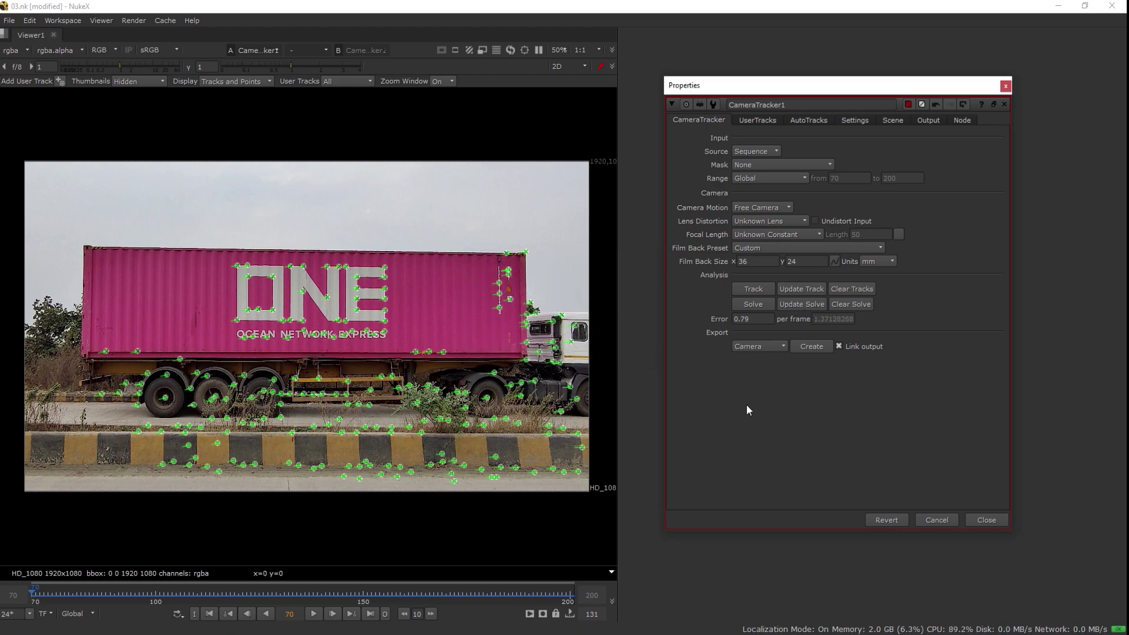
Step: Export an Undistortion LensDistortion node, pull it off Sharpen1, and delete Sharpen1
left_click(782, 345)
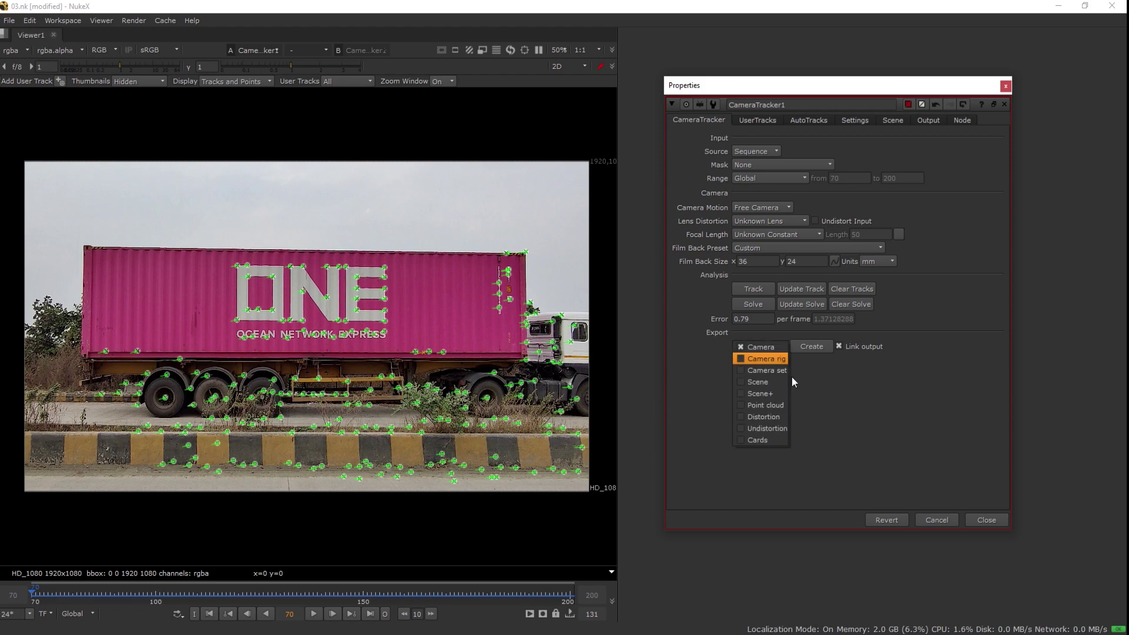
left_click(783, 425)
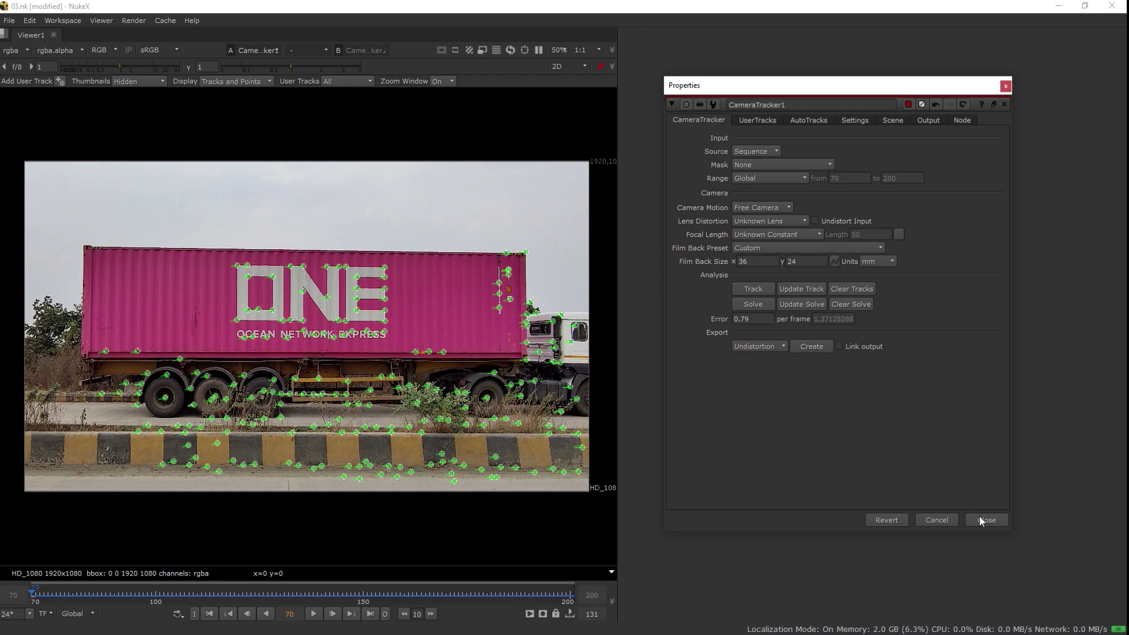
left_click_drag(843, 93, 501, 160)
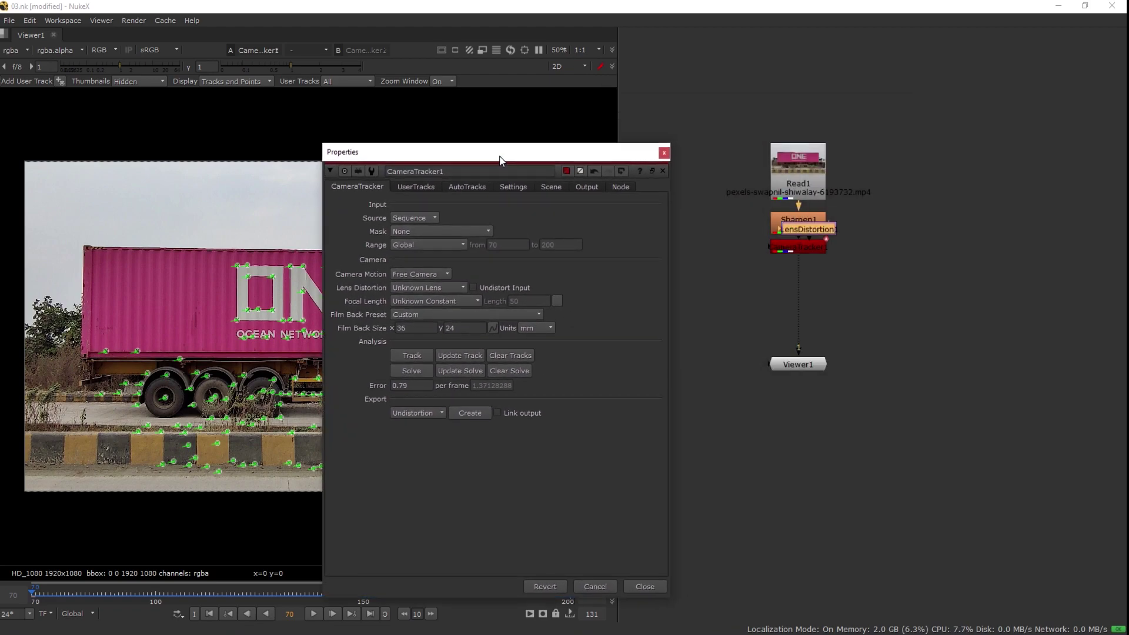
left_click_drag(809, 232, 876, 244)
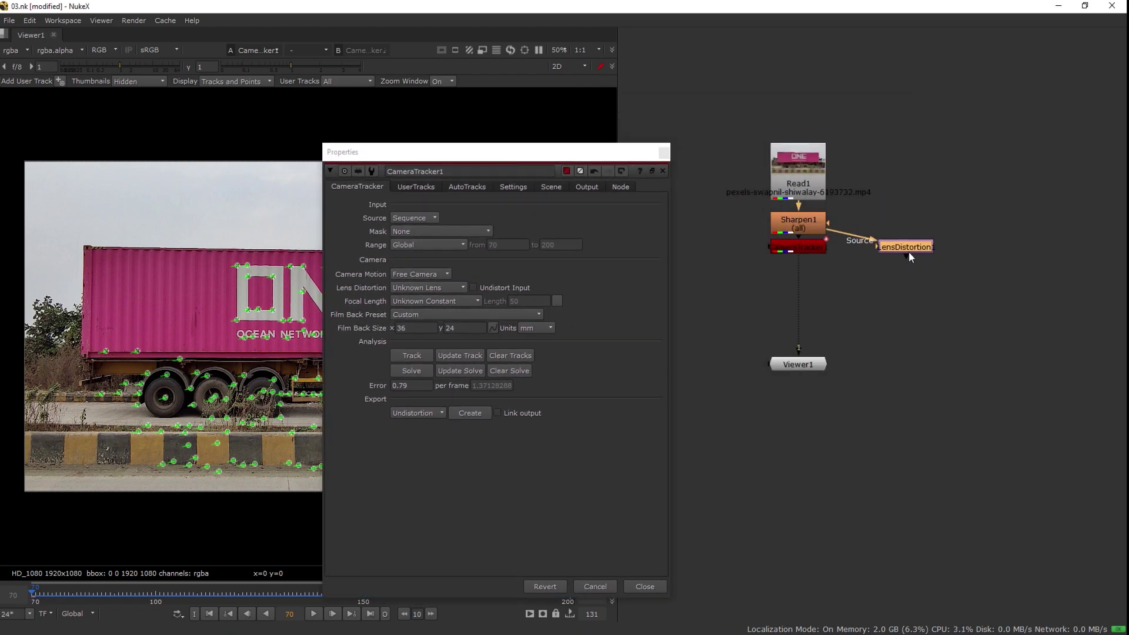
left_click_drag(700, 127, 862, 238)
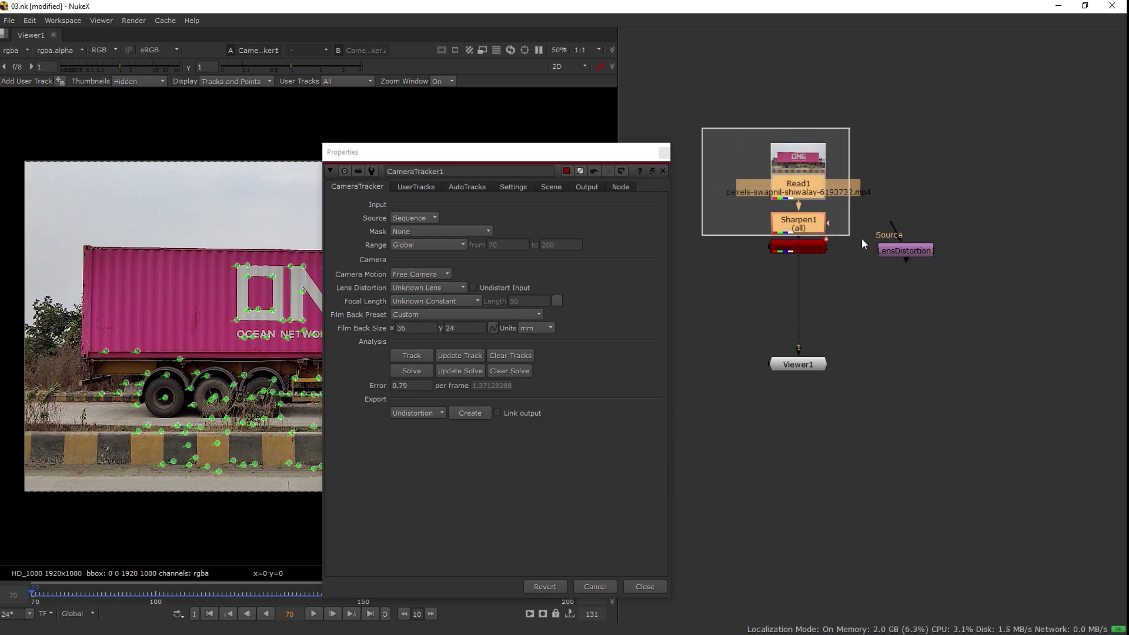
left_click_drag(800, 222, 799, 188)
left_click_drag(816, 247, 812, 267)
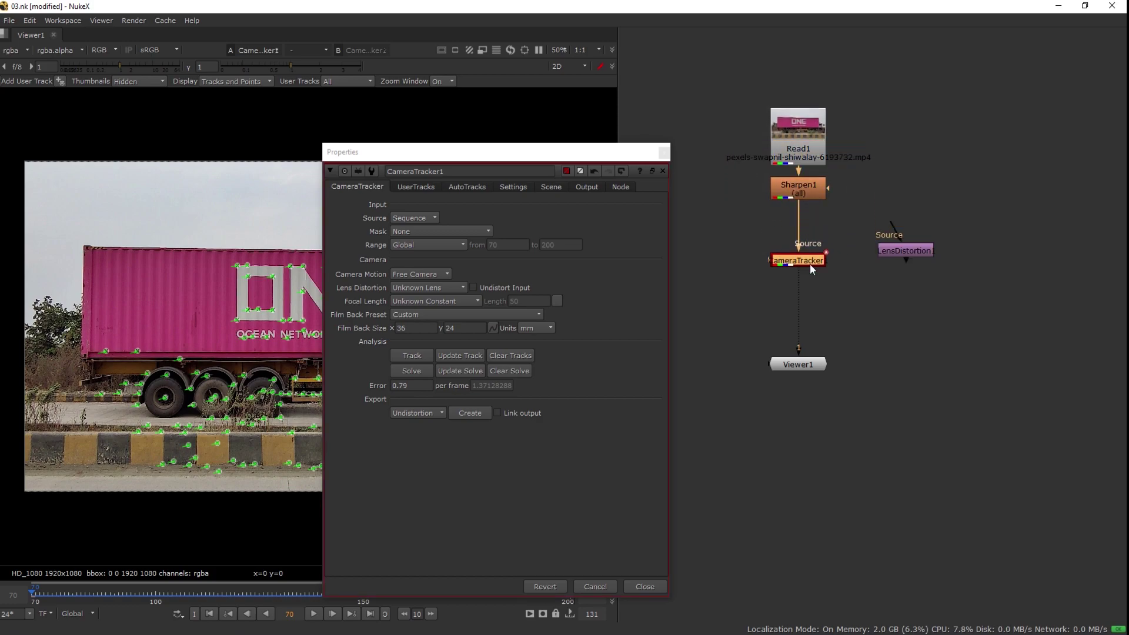
left_click_drag(736, 171, 860, 213)
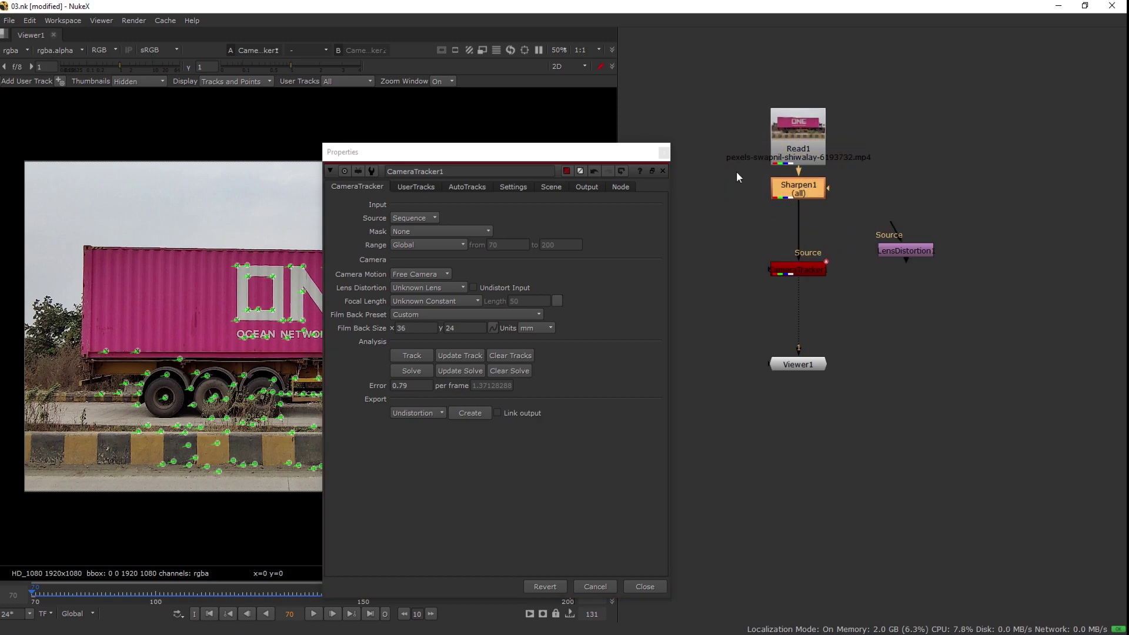
key("Delete")
Step: Insert the LensDistortion node between Read1 and CameraTracker1
left_click(864, 226)
left_click_drag(633, 156, 661, 163)
mouse_move(892, 248)
left_mouse_down()
mouse_move(845, 231)
mouse_move(813, 235)
left_mouse_up()
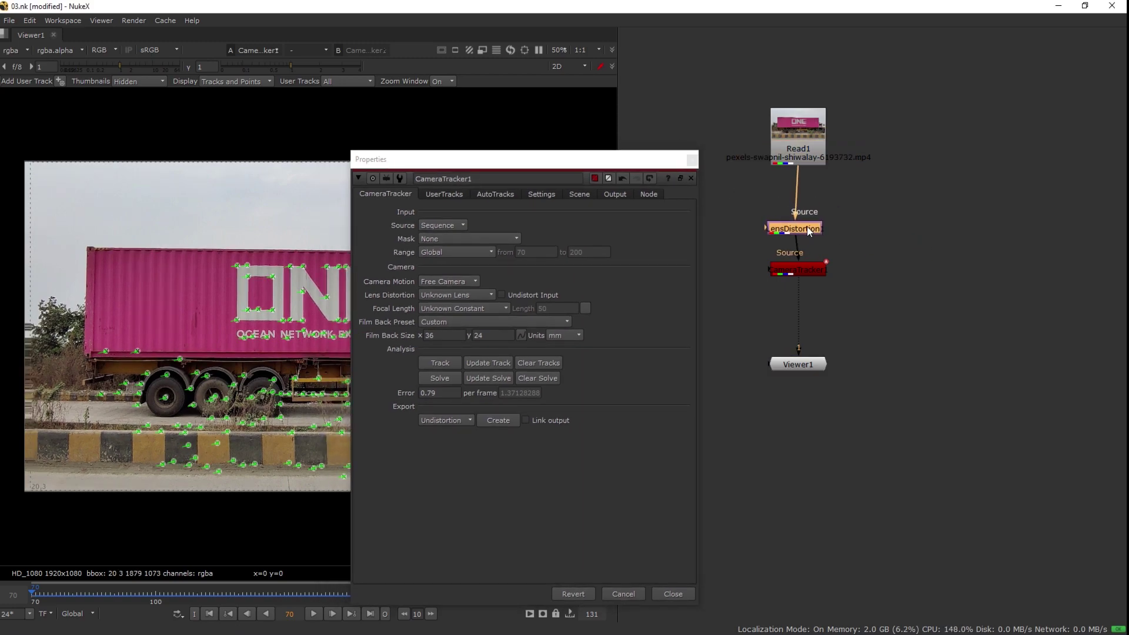
left_click_drag(801, 131, 801, 178)
left_click_drag(625, 159, 1058, 141)
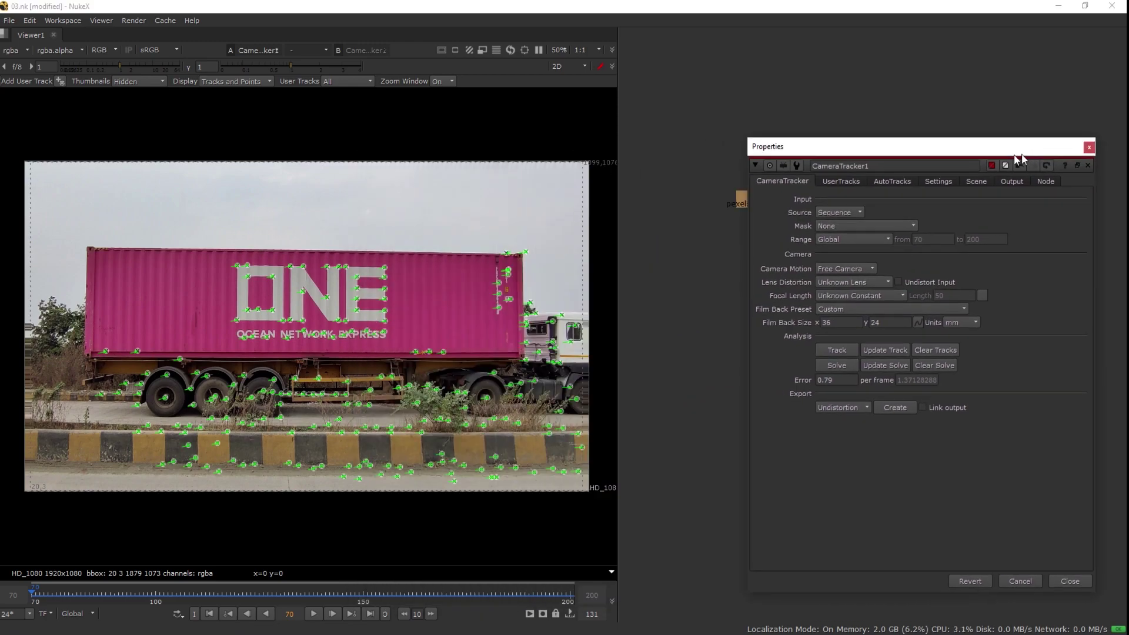
key("f")
left_click(713, 222)
Step: Play through to frame 200 checking tracks, toggle LensDistortion to compare, and tuck it under Read1
key("ctrl+a")
left_click(359, 588)
left_click(725, 228)
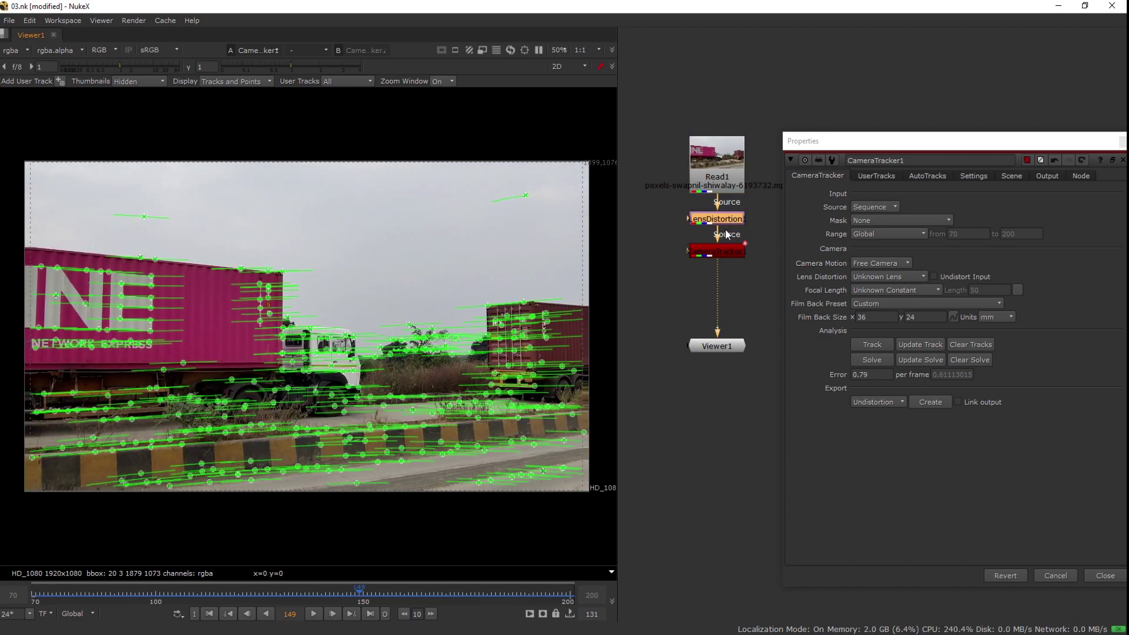
left_click(370, 614)
key("d")
key("d")
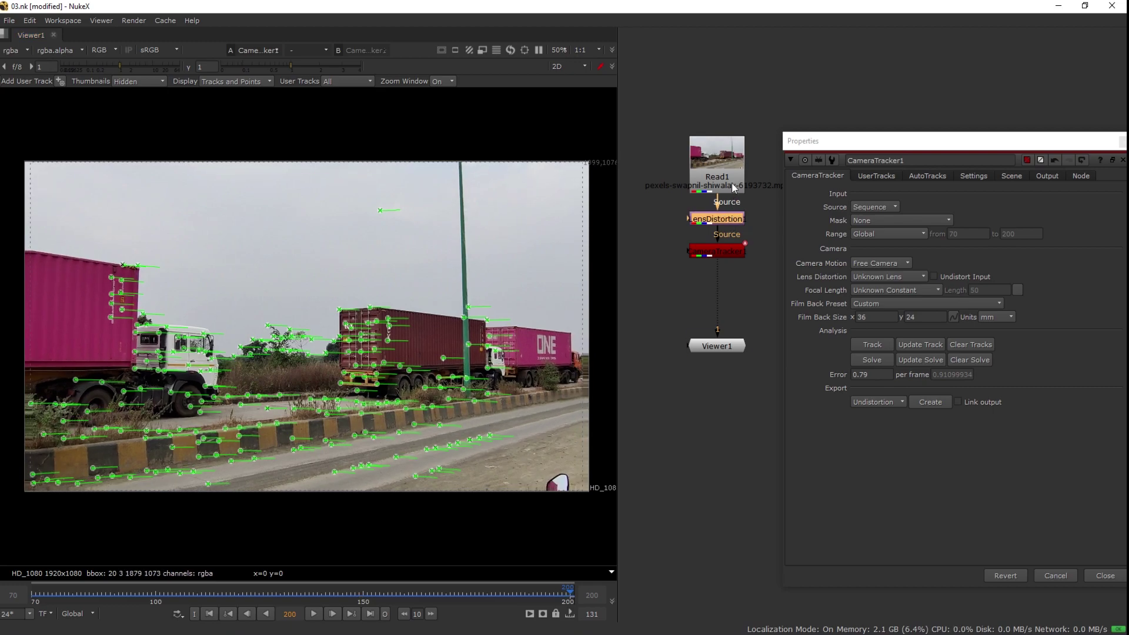
left_click_drag(731, 177, 730, 148)
left_click_drag(728, 219, 728, 190)
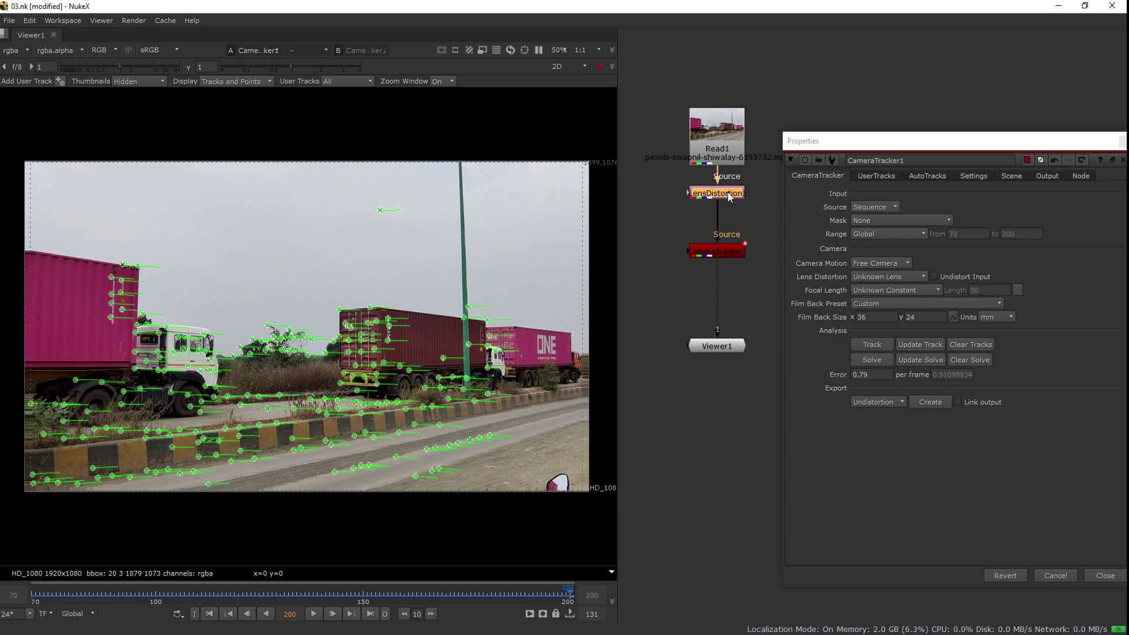
key("Tab")
type("b")
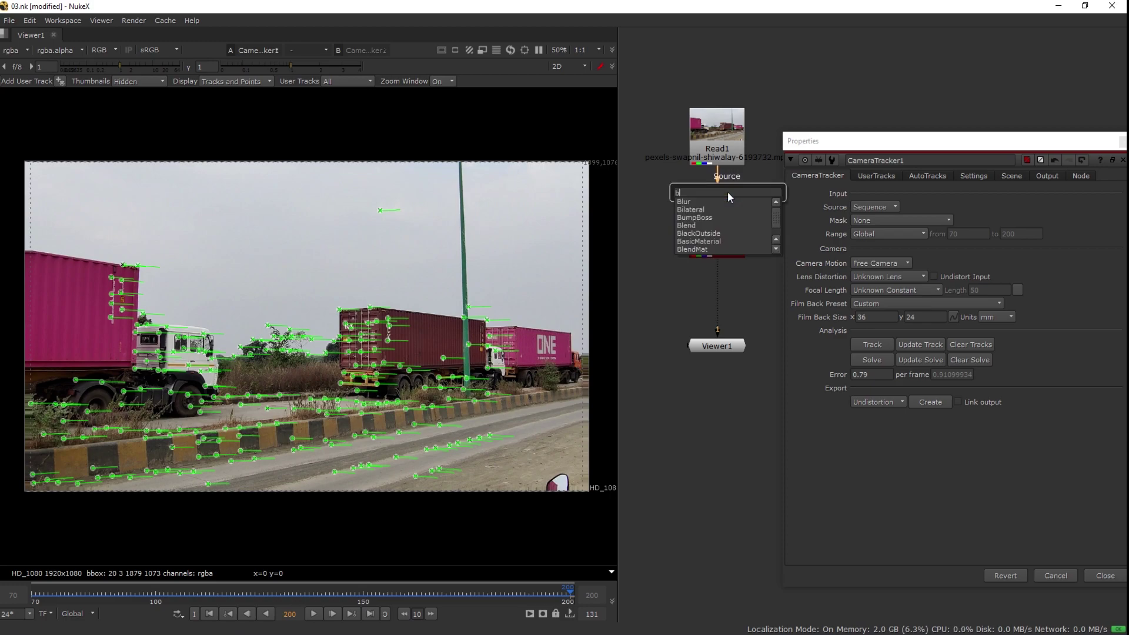
type("la")
Step: Add a BlackOutside node between LensDistortion and the camera tracker, back at frame 70
left_click(716, 201)
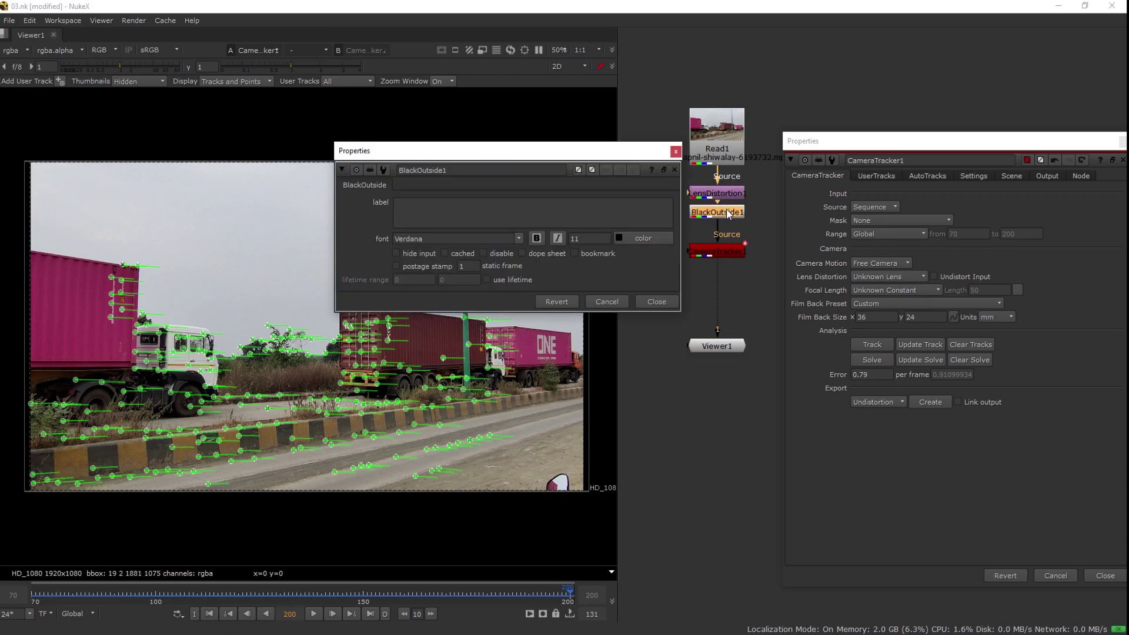
left_click(676, 153)
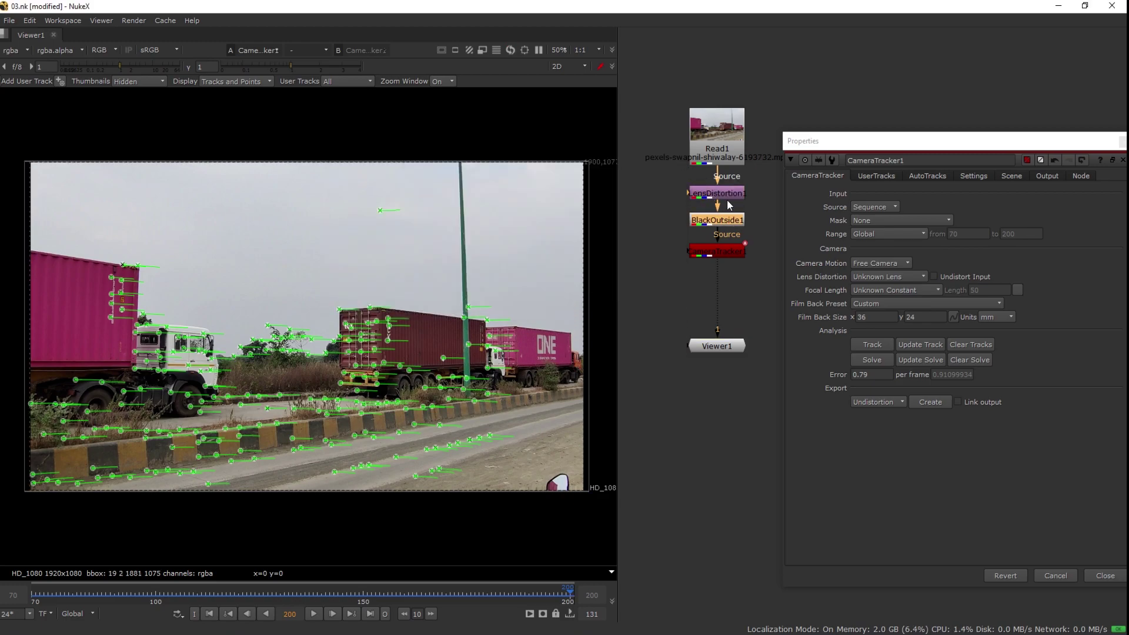
left_click_drag(731, 220, 731, 211)
left_click(211, 614)
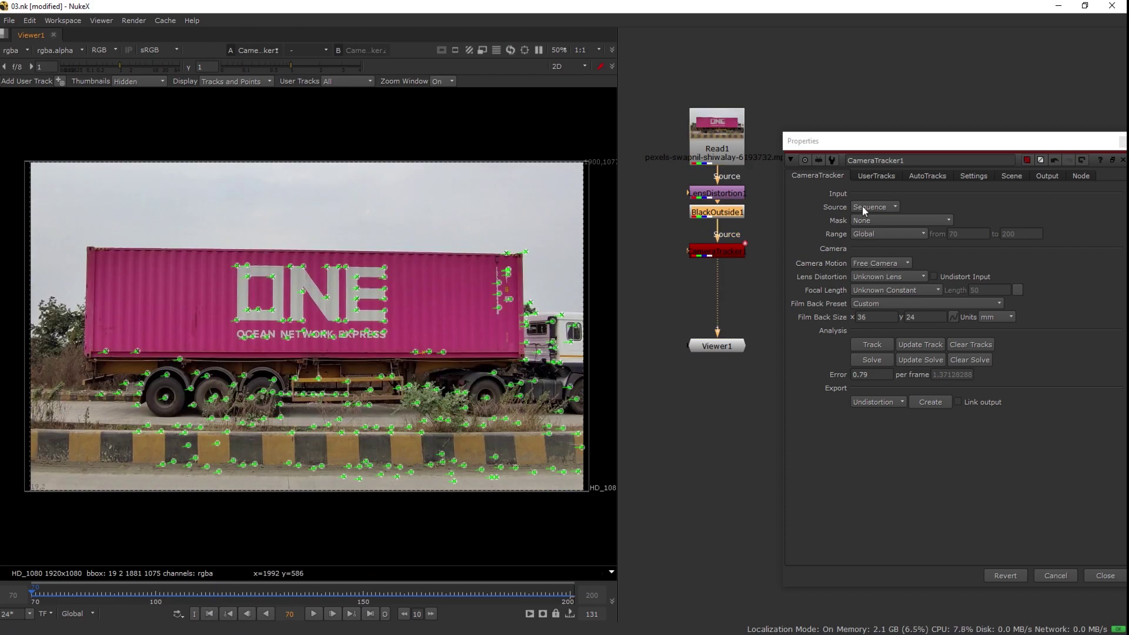
Step: Export the camera tracker solve as a Scene with camera and point cloud
left_click_drag(896, 152, 871, 118)
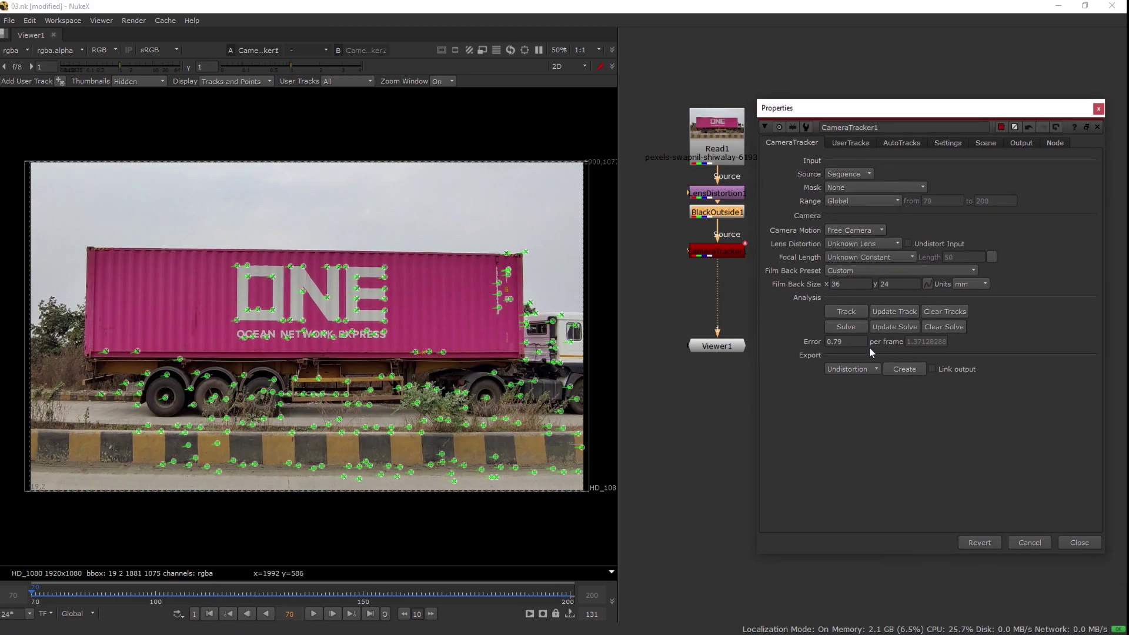
left_click(872, 368)
left_click(859, 325)
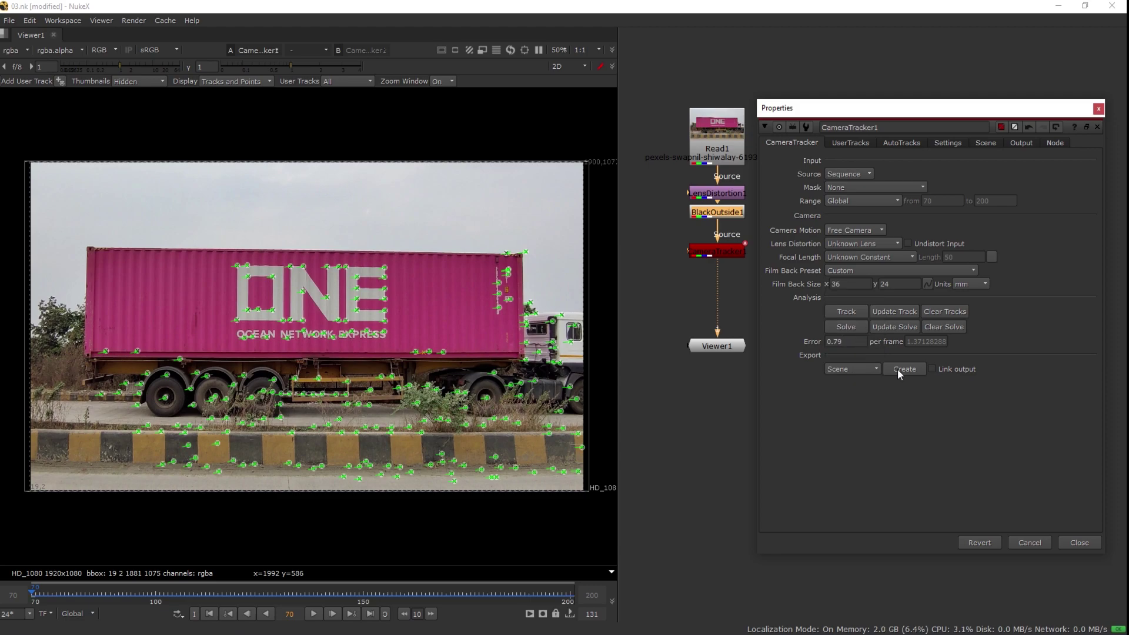
left_click(904, 369)
left_click(1079, 542)
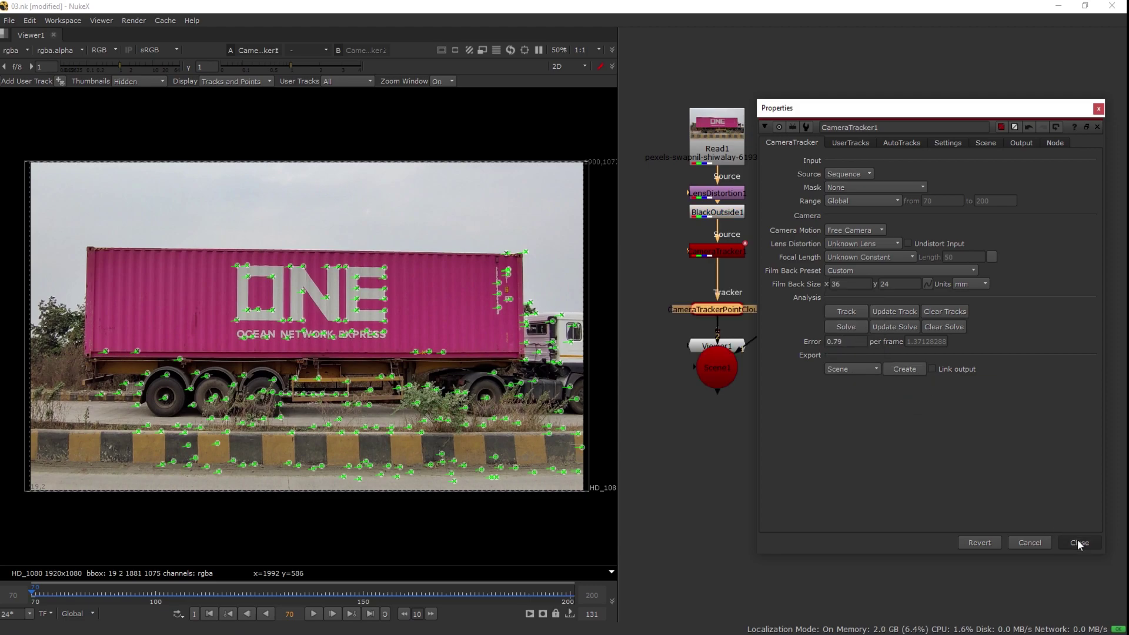
left_click_drag(690, 345, 815, 458)
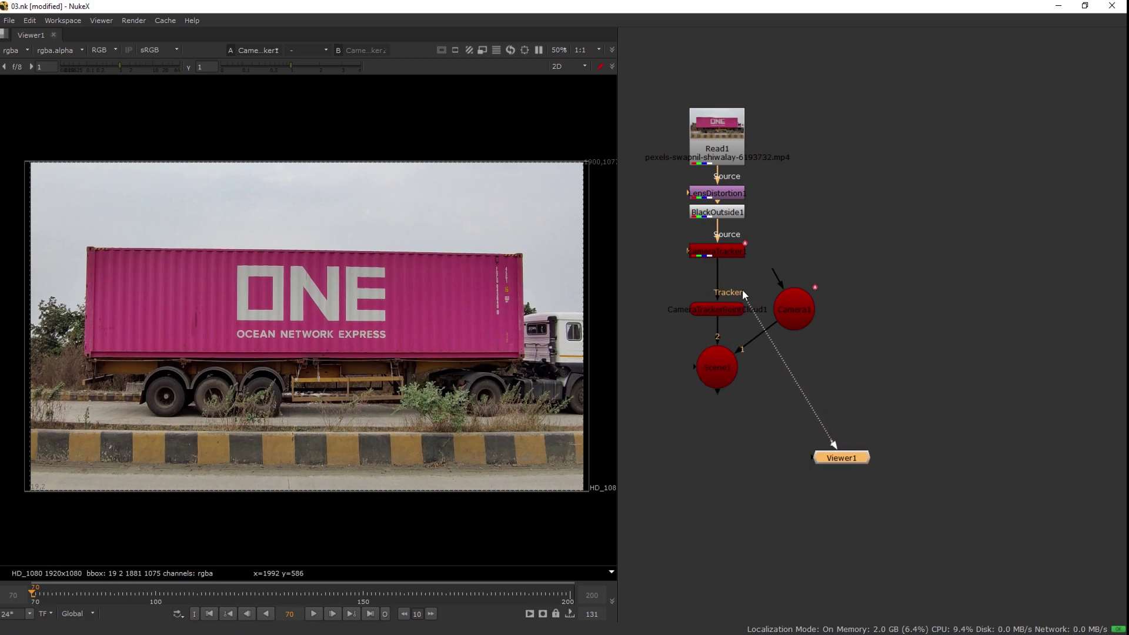
Step: Place Camera1 left of Scene1 and move the camera, scene and point cloud up
mouse_move(813, 314)
left_mouse_down()
mouse_move(813, 350)
mouse_move(679, 371)
left_mouse_up()
mouse_move(638, 291)
left_mouse_down()
mouse_move(676, 284)
mouse_move(823, 406)
left_mouse_up()
left_click_drag(758, 368, 759, 351)
left_click(763, 394)
left_click(738, 396)
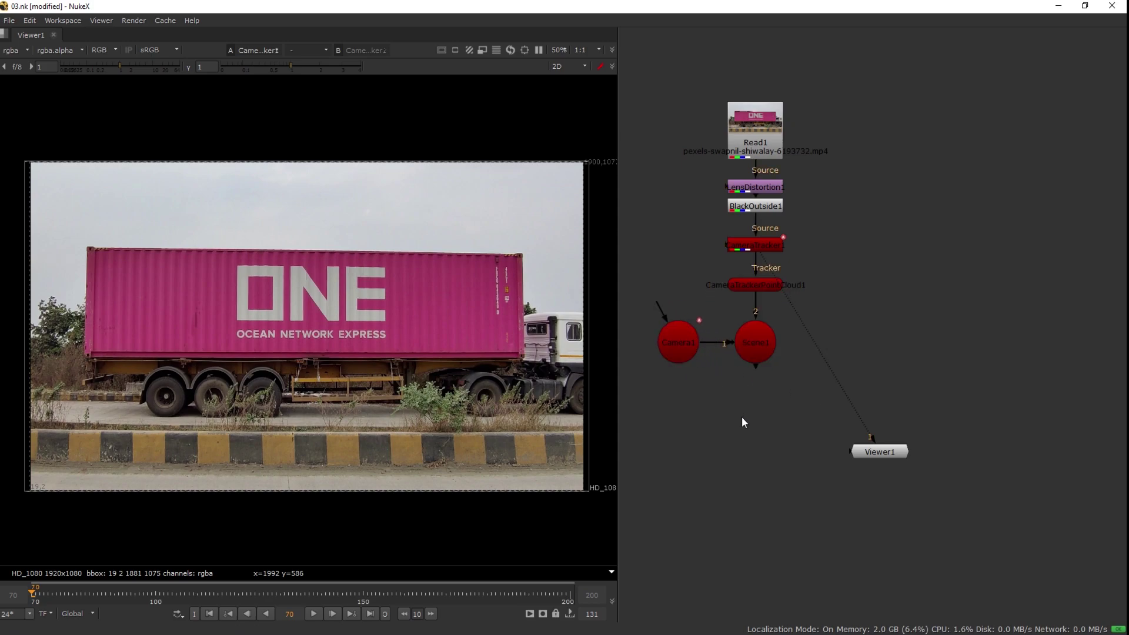
Step: Add a ScanlineRender with its scene input on Scene1 and camera input on Camera1
key("Tab")
type("sd")
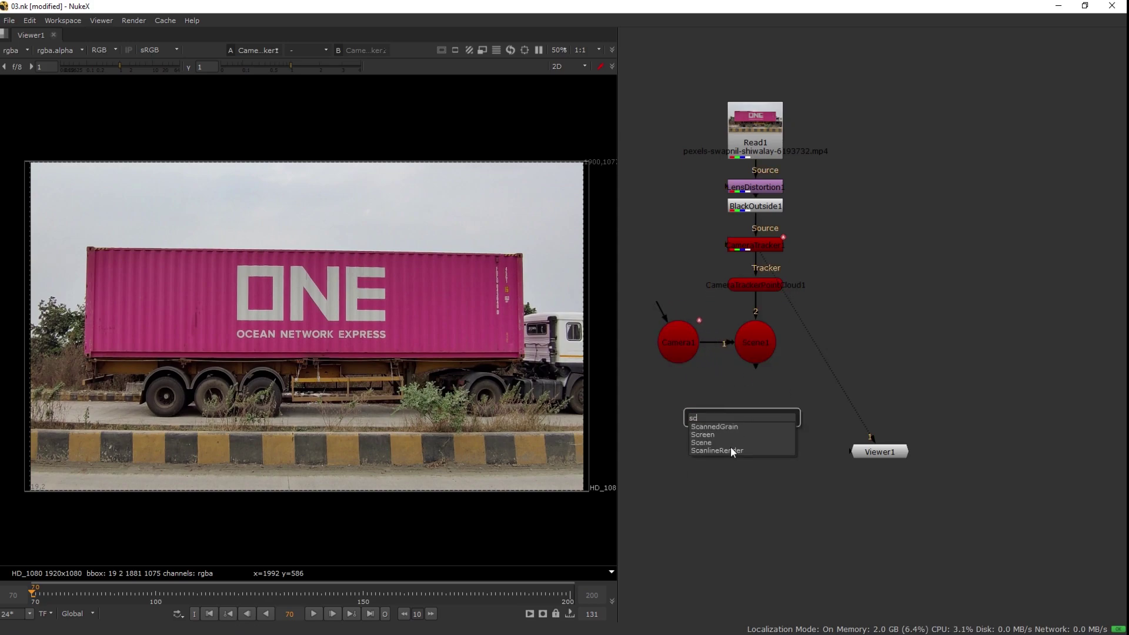
left_click(728, 450)
left_click_drag(760, 406, 760, 365)
left_click_drag(662, 333, 598, 332)
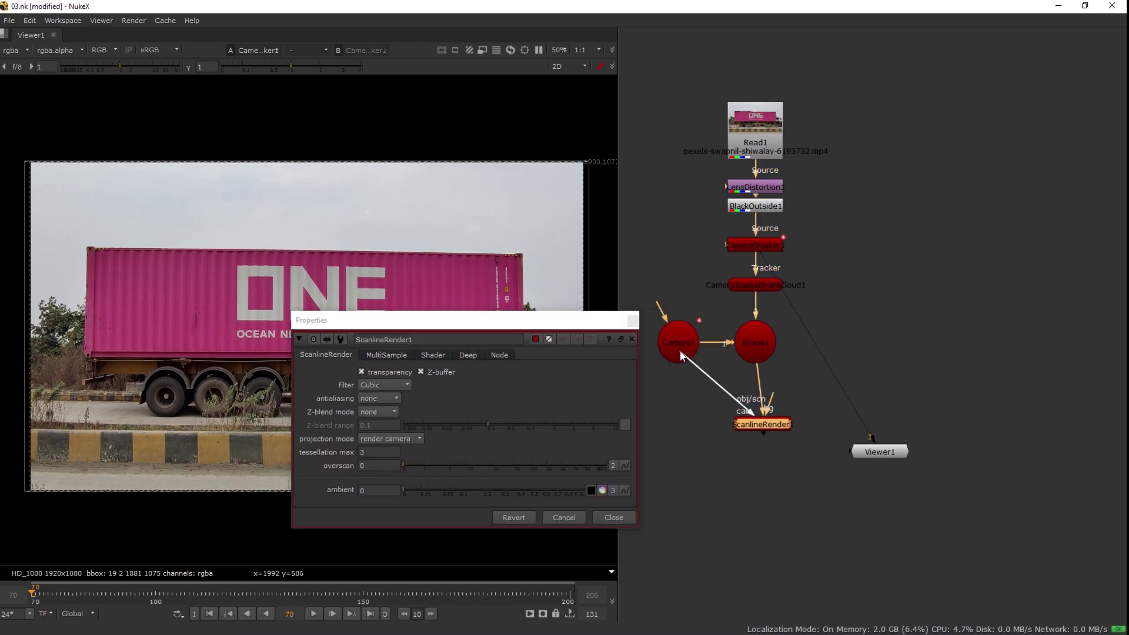
left_click_drag(729, 396, 672, 425)
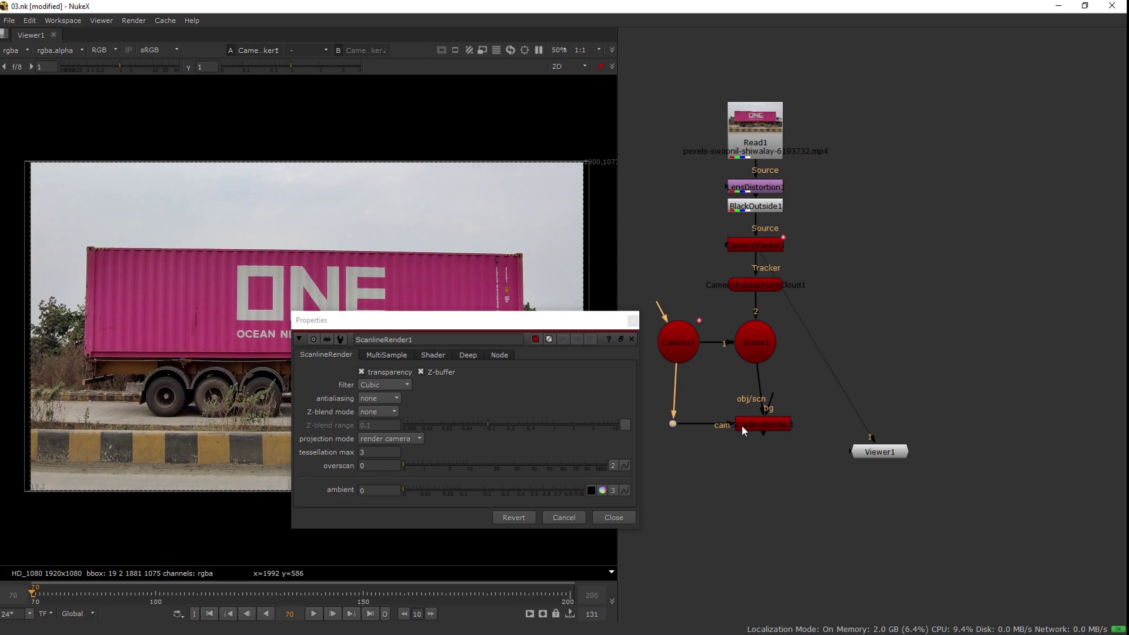
left_click_drag(775, 426, 767, 425)
left_click(773, 451)
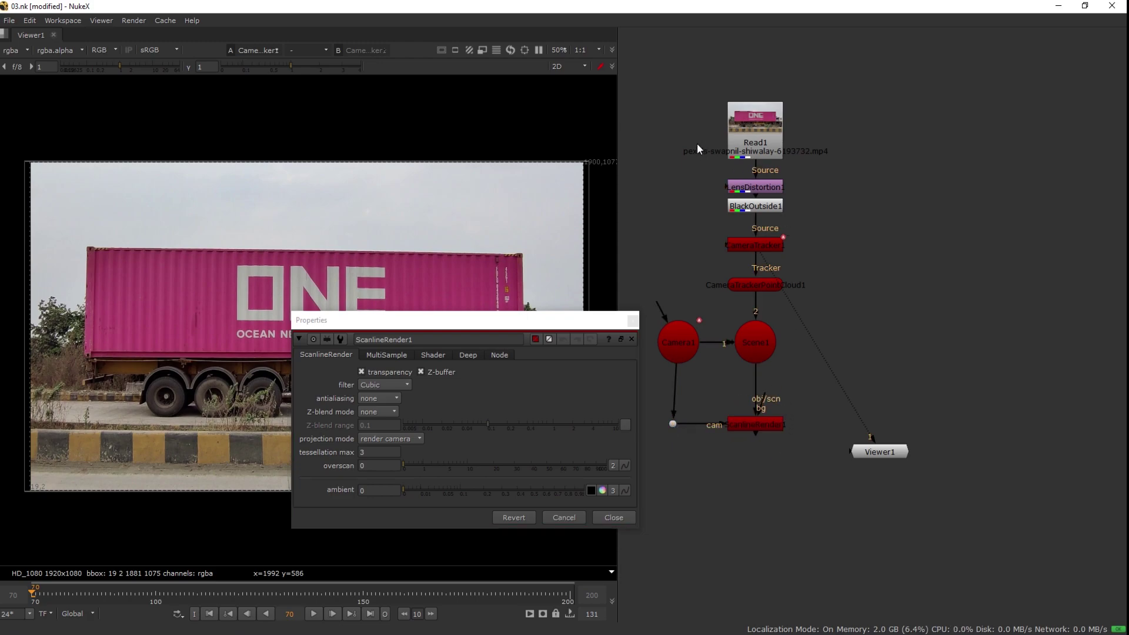
Step: Move Read1, LensDistortion and BlackOutside up and select them together
mouse_move(732, 151)
left_mouse_down()
mouse_move(809, 216)
mouse_move(783, 185)
left_mouse_up()
left_click(800, 222)
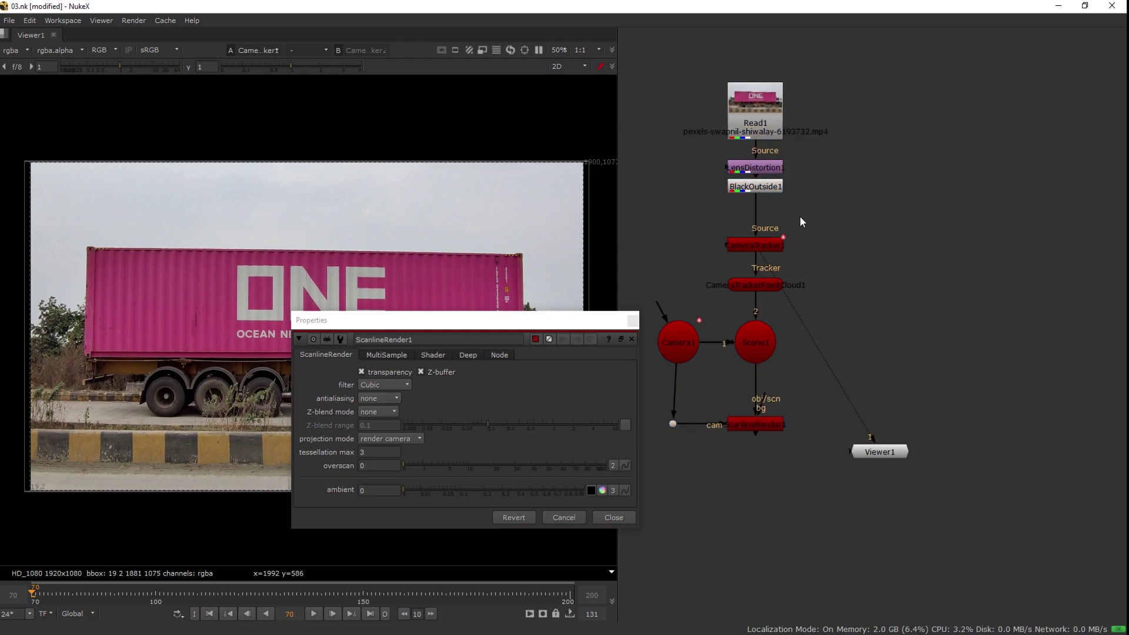
left_click_drag(759, 125, 758, 117)
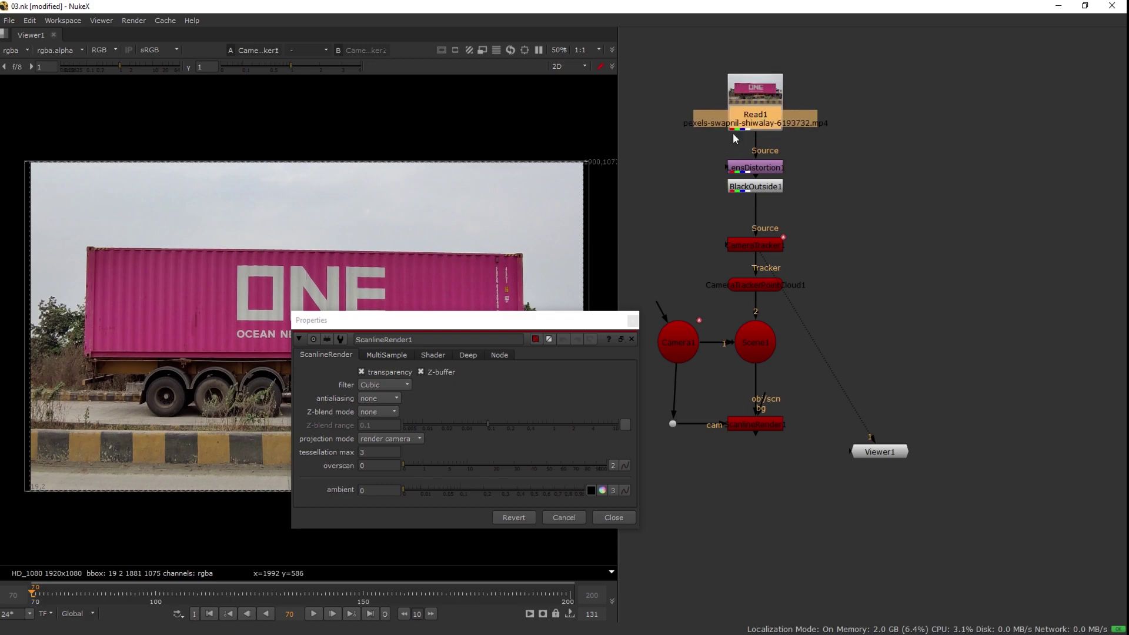
left_click_drag(672, 152, 845, 212)
key("Tab")
type("bl")
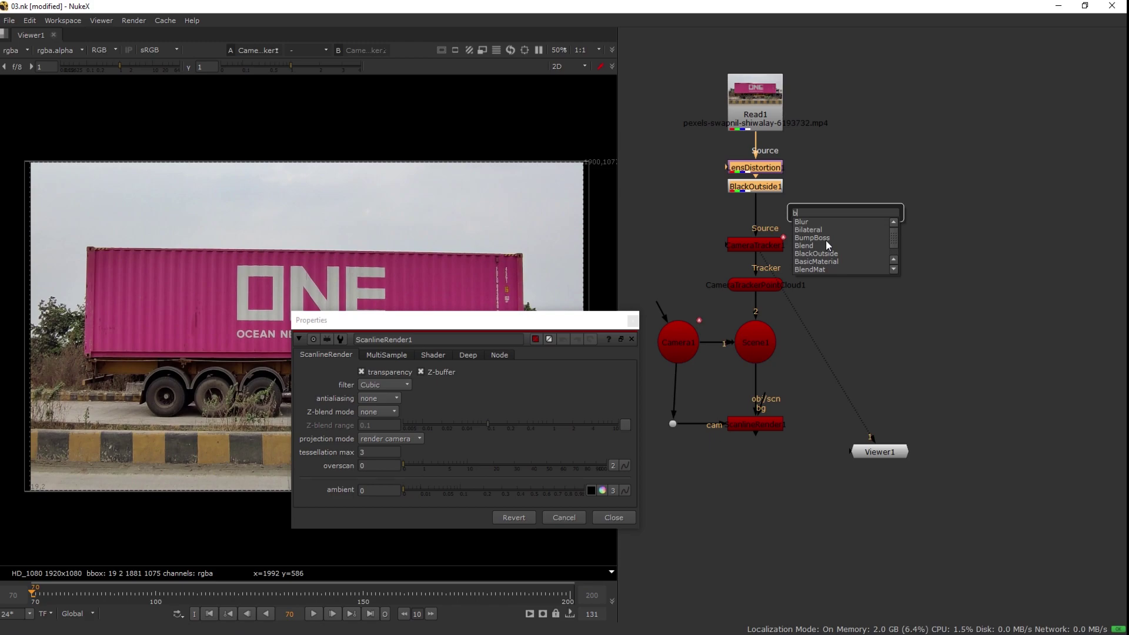
type("ack")
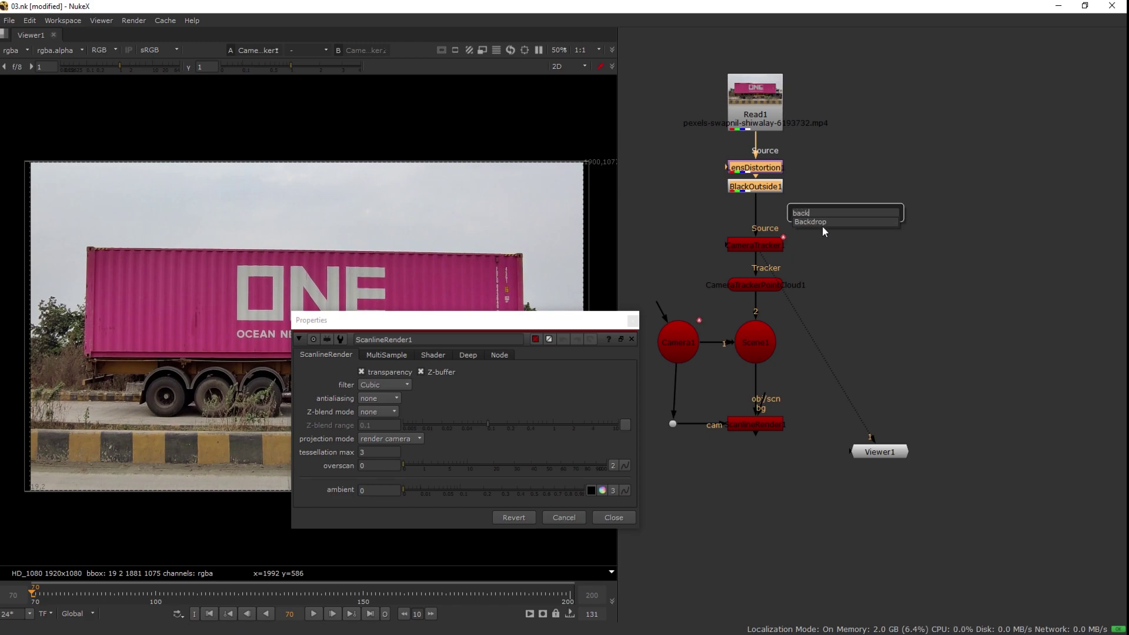
Step: Wrap LensDistortion and BlackOutside in a backdrop labelled 'lensdistortion' at font size 20
key("Return")
left_click(822, 155)
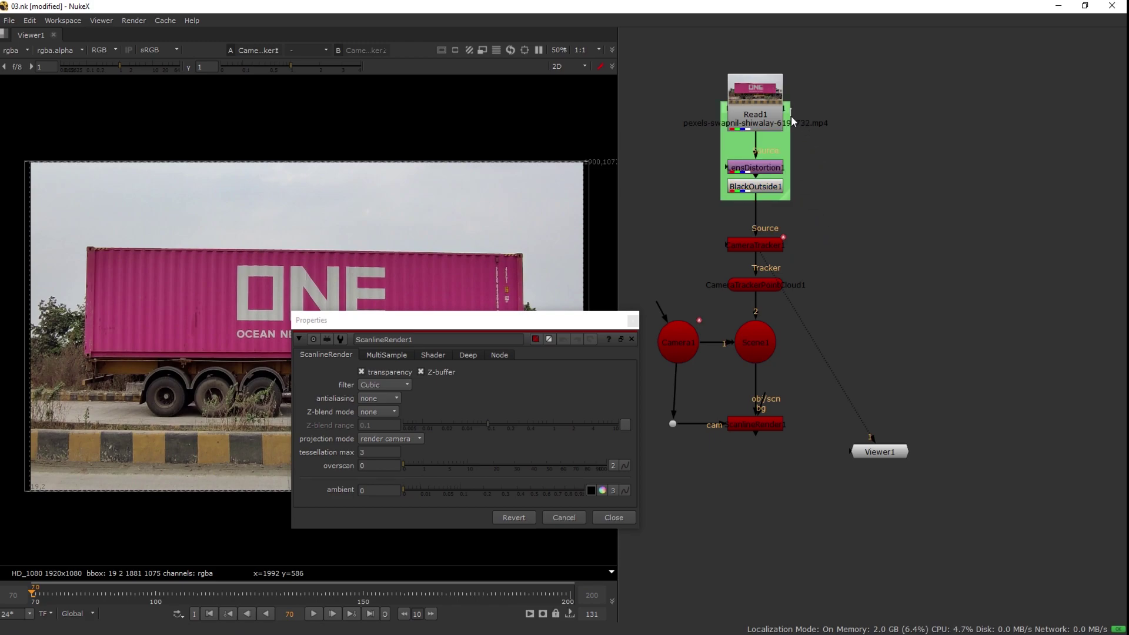
left_click_drag(790, 111, 782, 152)
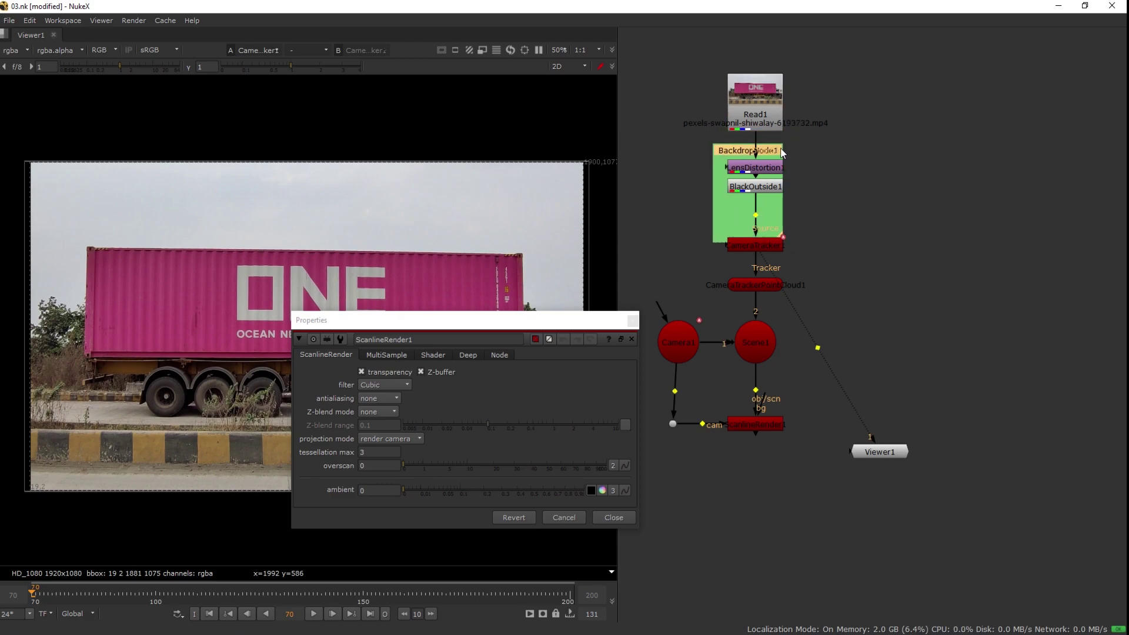
left_click_drag(781, 234, 920, 209)
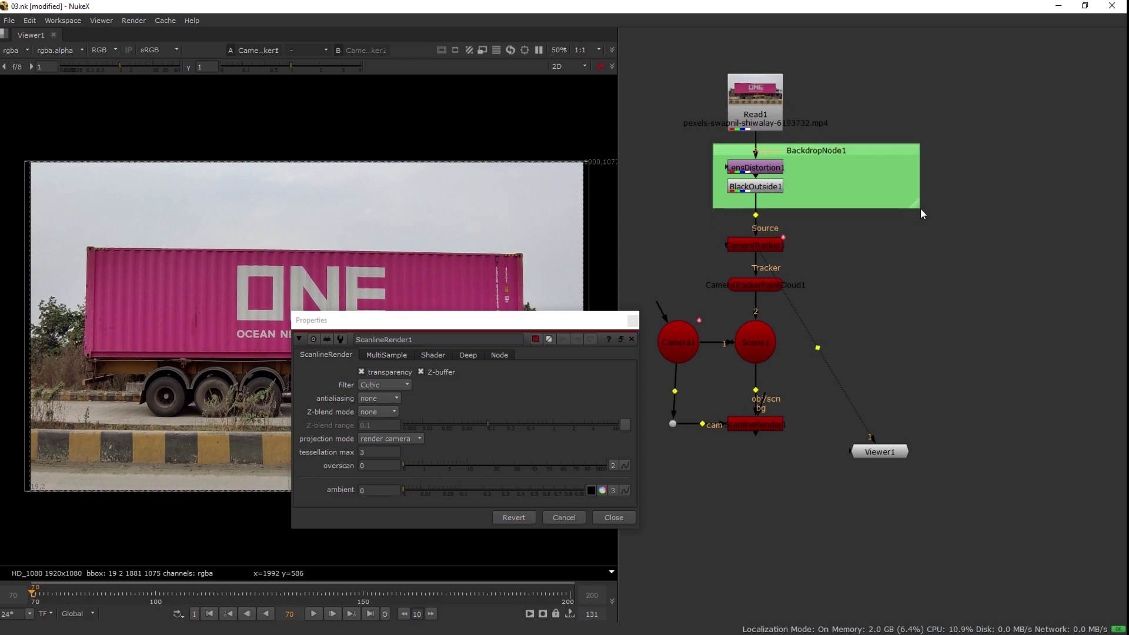
left_click_drag(829, 152, 773, 151)
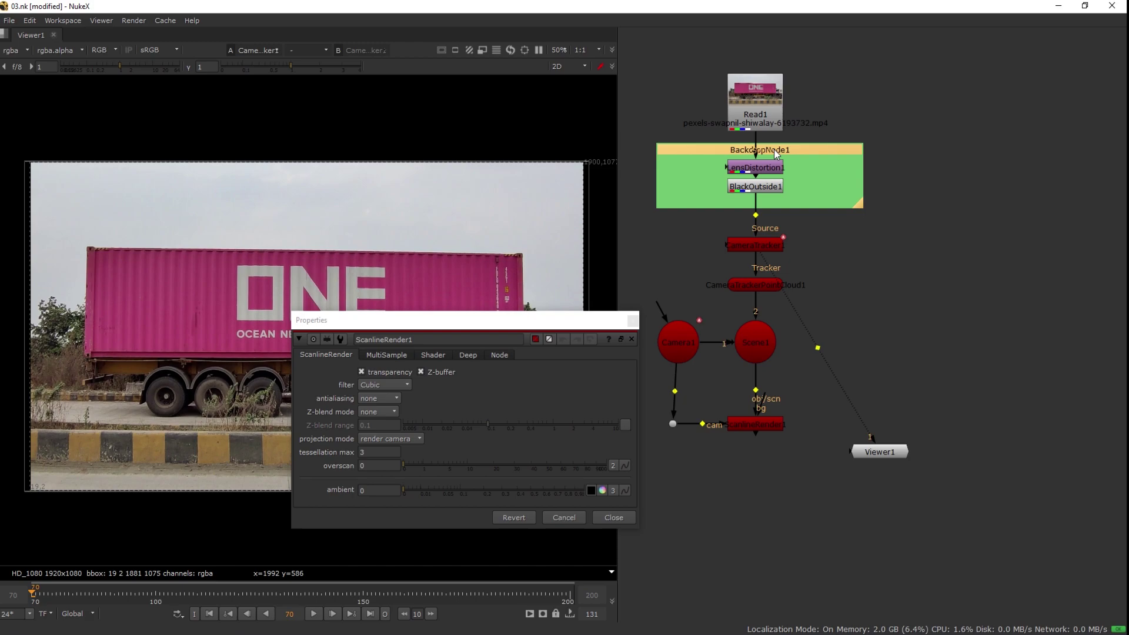
double_click(804, 149)
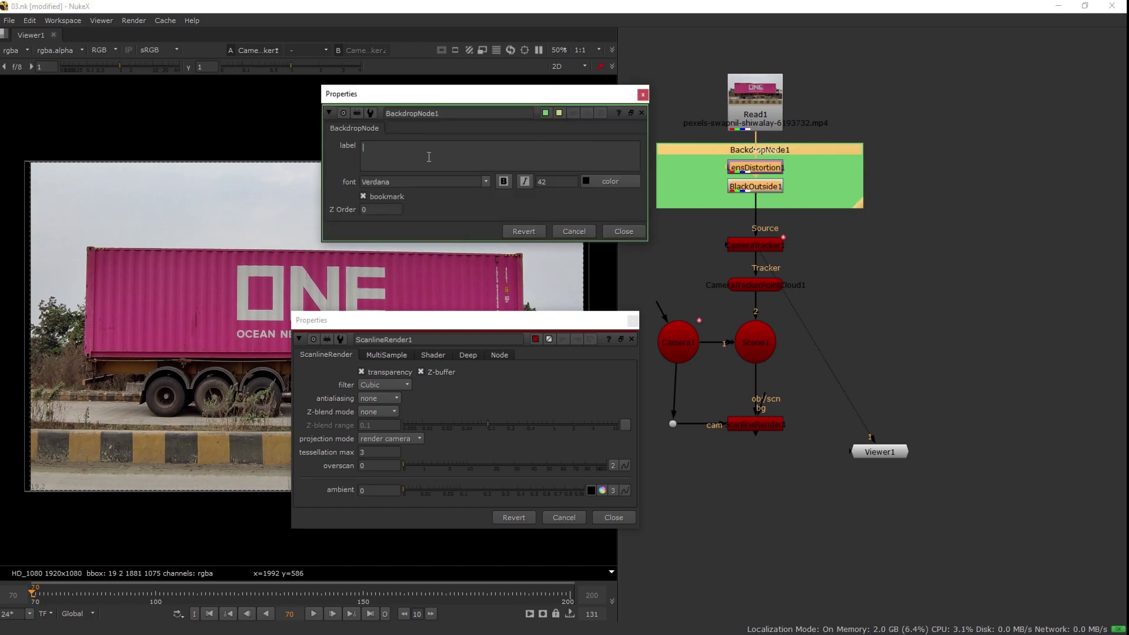
type("le")
type("nsdisto")
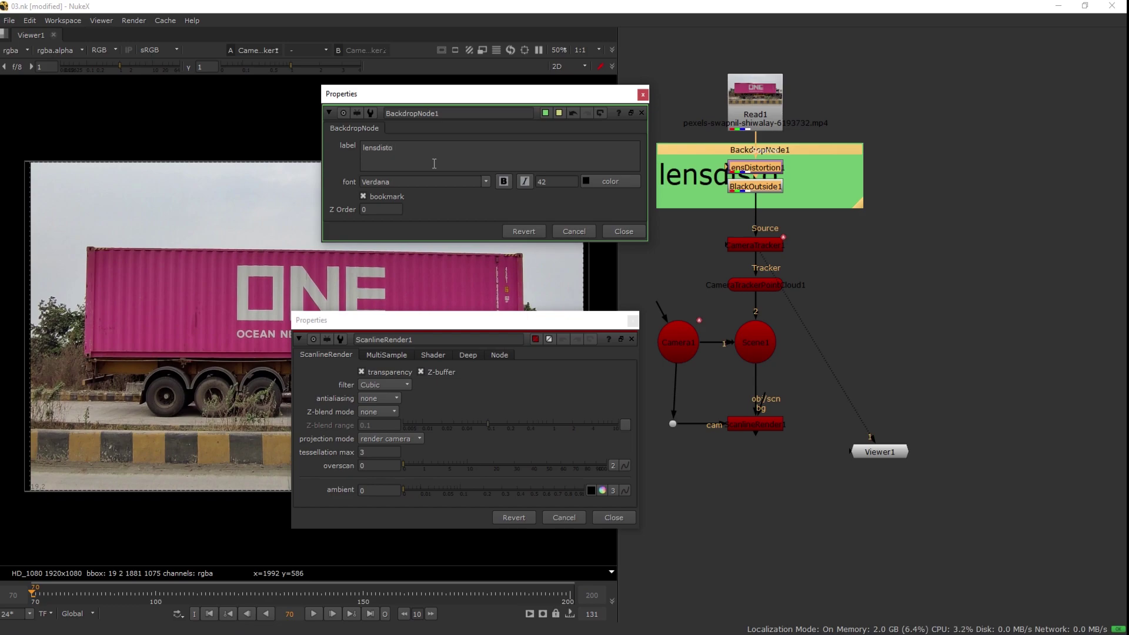
type("ion")
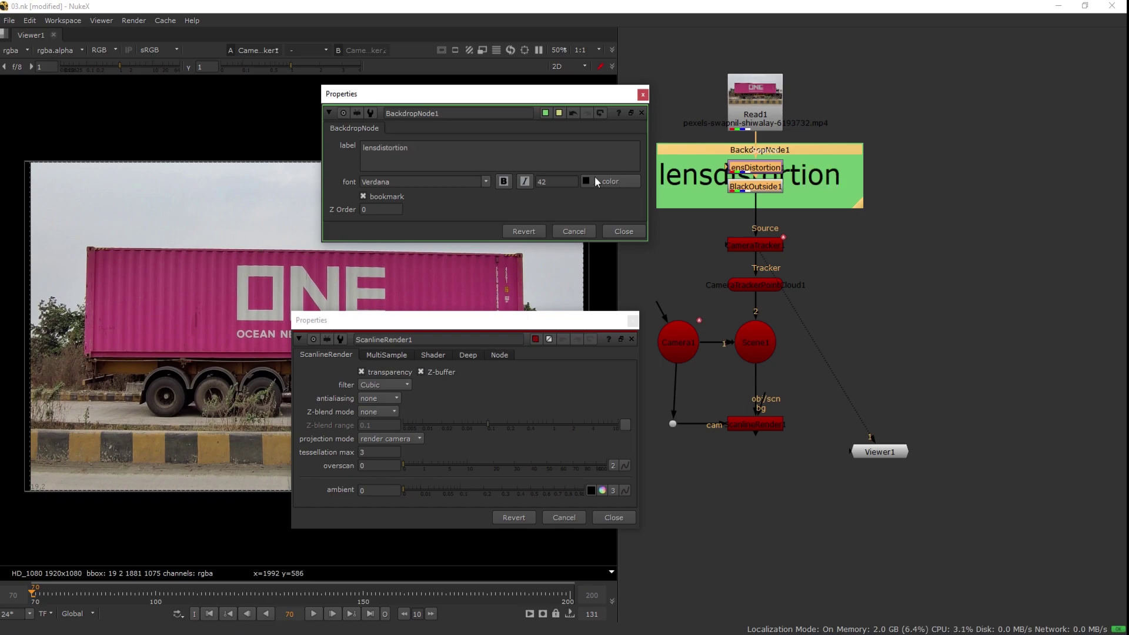
type("0")
key("Return")
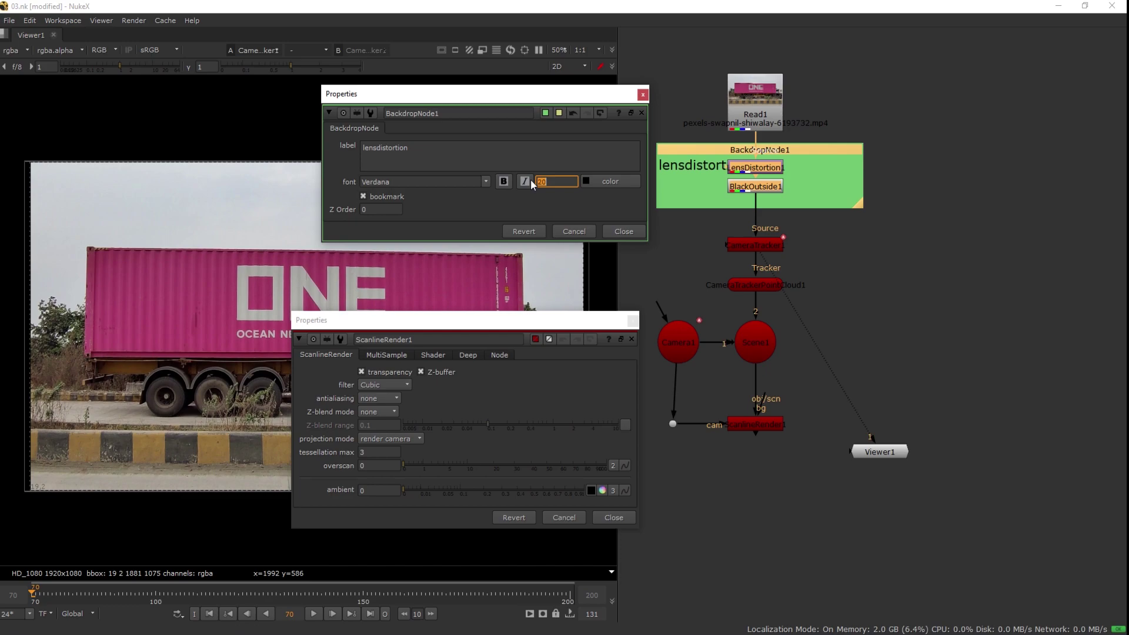
Step: Enlarge the lensdistortion backdrop and shift its two nodes down inside it
mouse_move(808, 159)
left_mouse_down()
mouse_move(715, 197)
mouse_move(758, 200)
left_mouse_up()
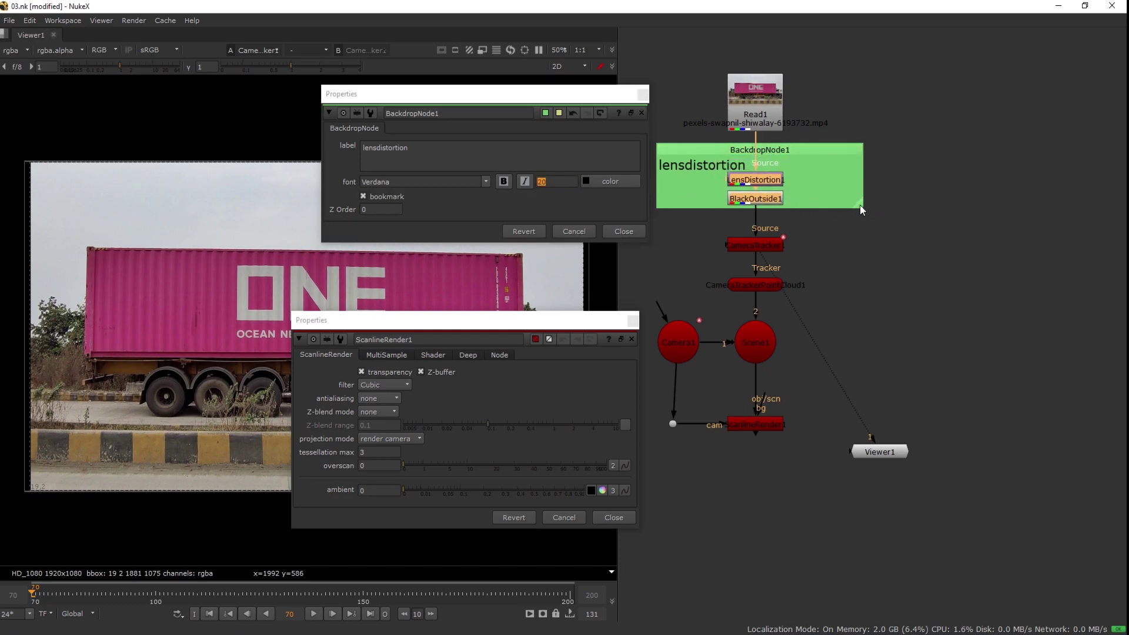
left_click_drag(860, 206, 866, 212)
mouse_move(817, 166)
left_mouse_down()
mouse_move(712, 208)
mouse_move(760, 202)
left_mouse_up()
left_click(838, 268)
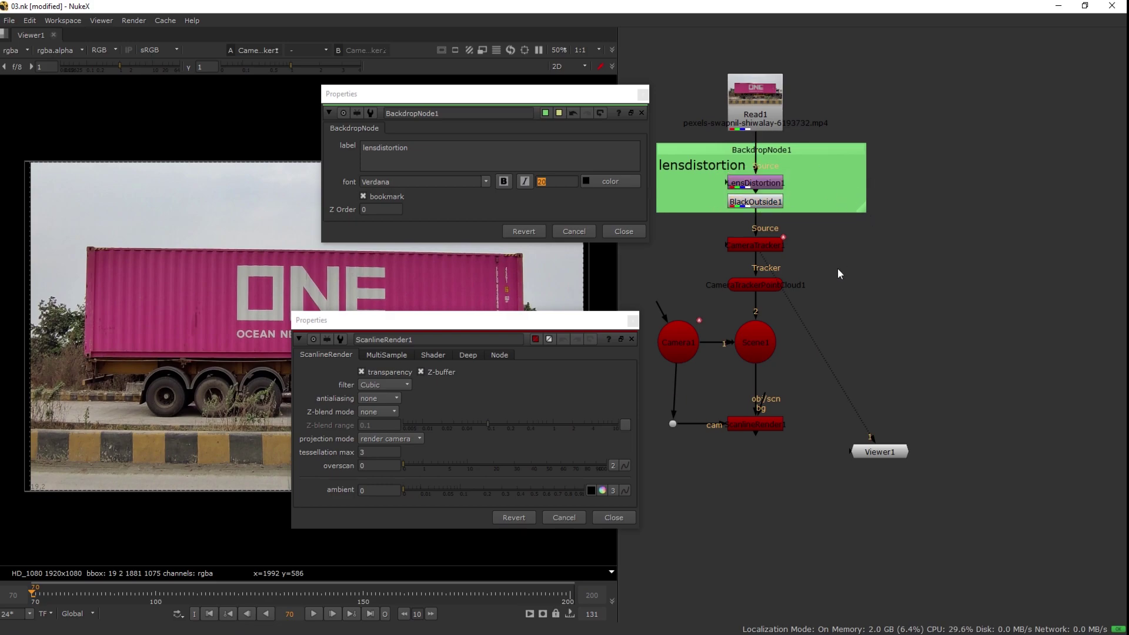
Step: Raise ScanlineRender1 and its camera dot, lower CameraTracker1, and close both properties panels
left_click_drag(863, 312, 871, 298)
left_click(687, 410)
left_click_drag(662, 389, 826, 434)
left_click_drag(763, 411, 763, 386)
left_click(729, 353)
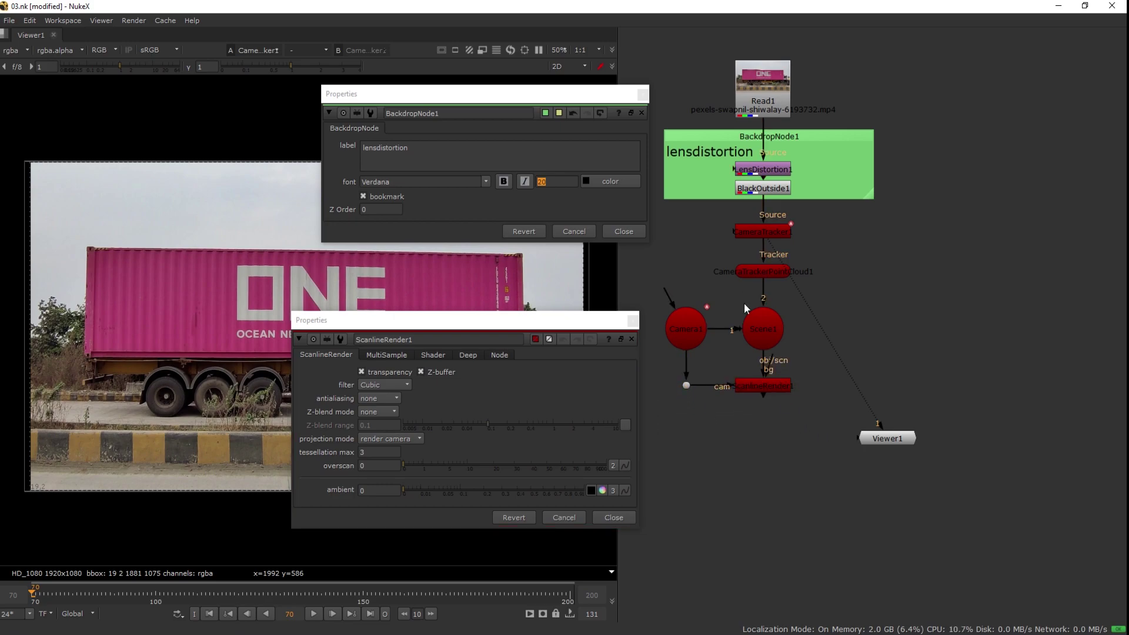
mouse_move(760, 228)
left_mouse_down()
mouse_move(763, 282)
mouse_move(767, 261)
left_mouse_up()
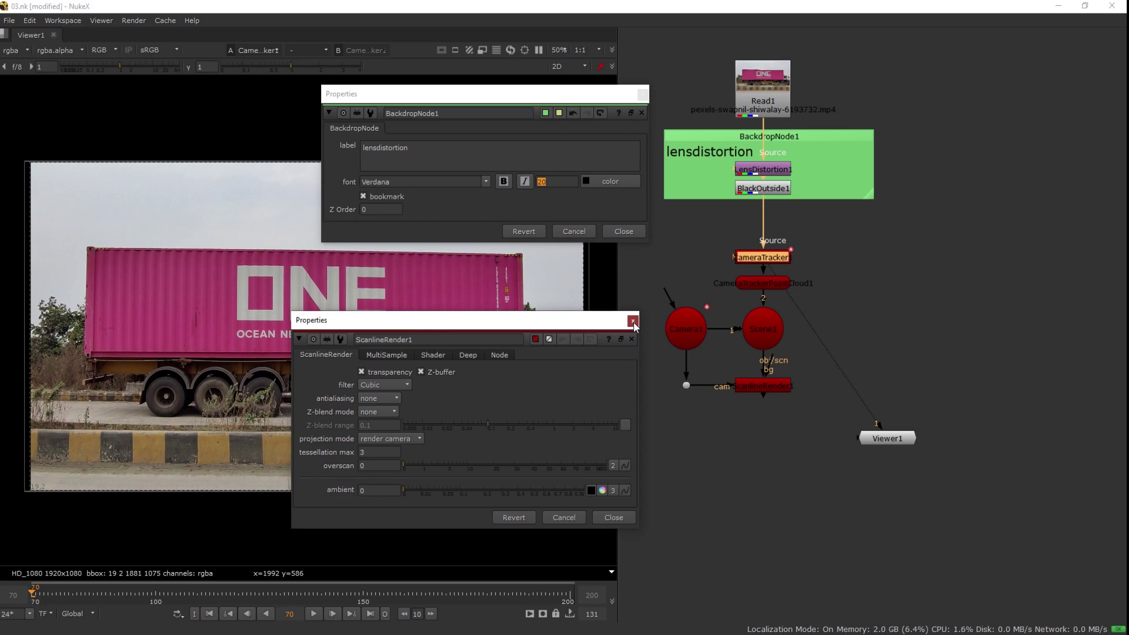
left_click(633, 322)
left_click(643, 94)
left_click_drag(627, 213, 833, 427)
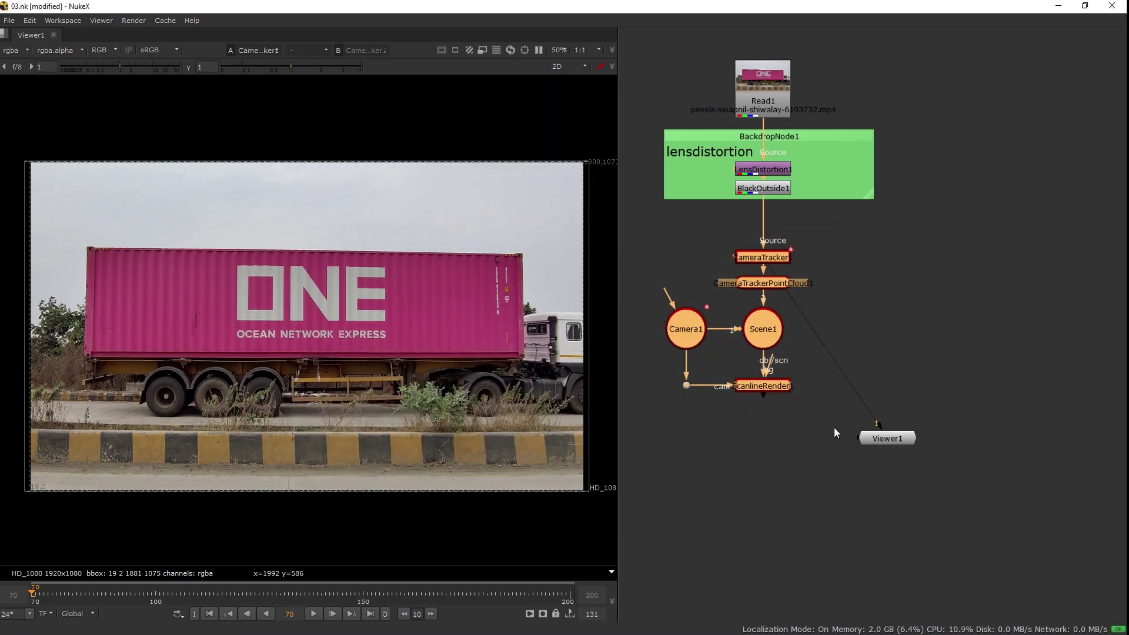
Step: Add a Backdrop around the selected camera tracker nodes, placed below the first one and resized to fit
key("Tab")
type("ca")
key("BackSpace")
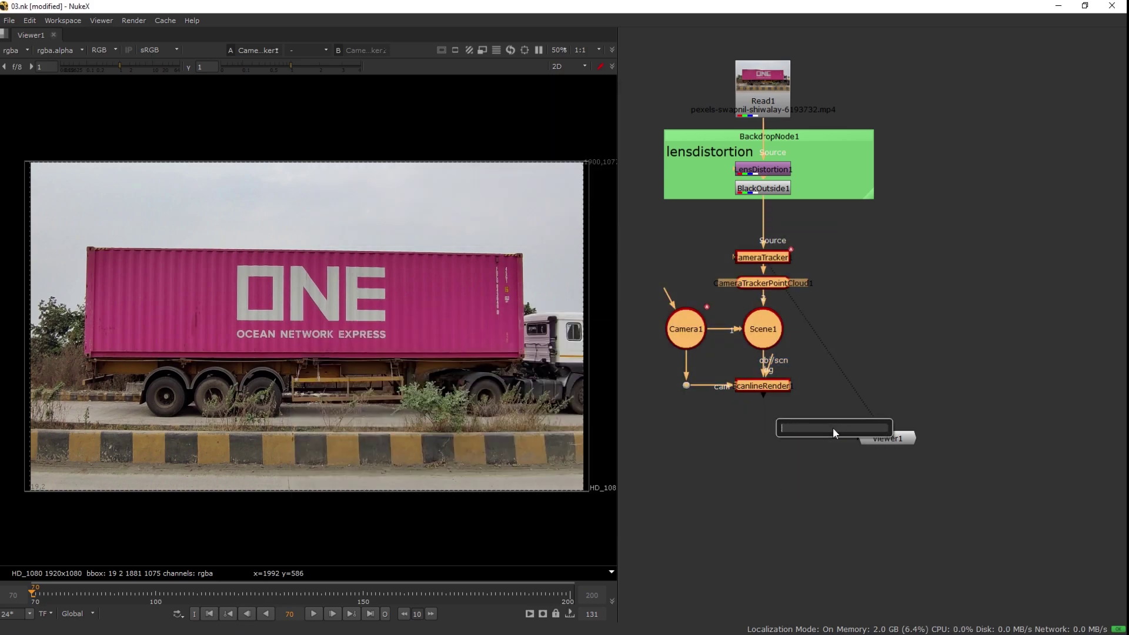
type("Backdrop")
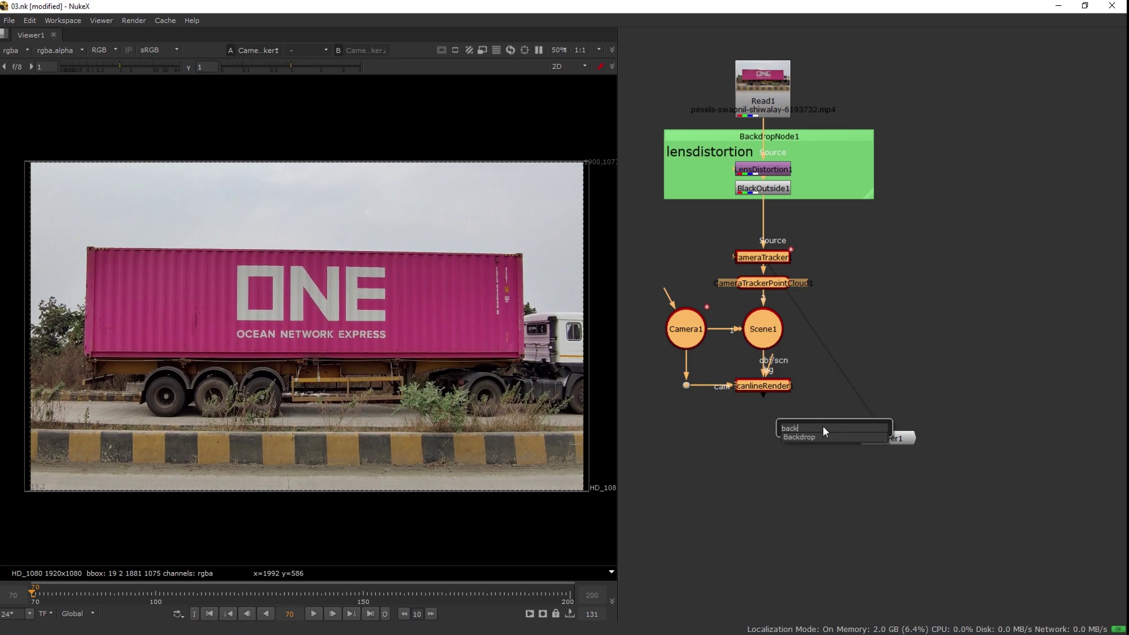
key("Return")
left_click(831, 252)
left_click_drag(796, 203, 800, 233)
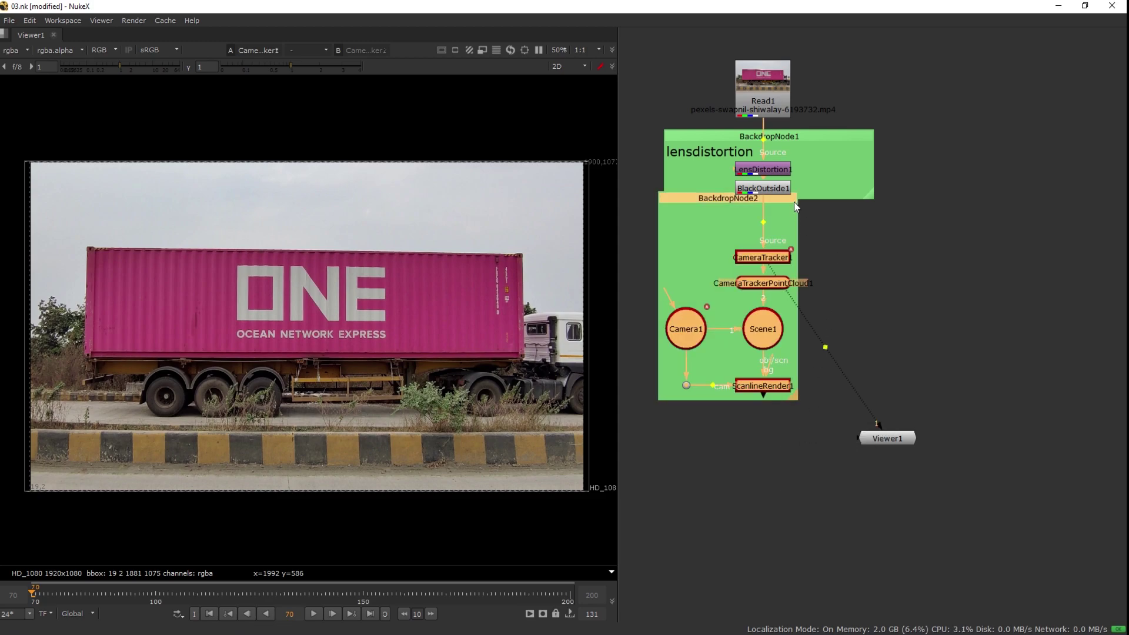
left_click_drag(801, 425, 869, 424)
Step: Tint the new backdrop pale lilac and label it 'camera track' with font size 20
double_click(767, 223)
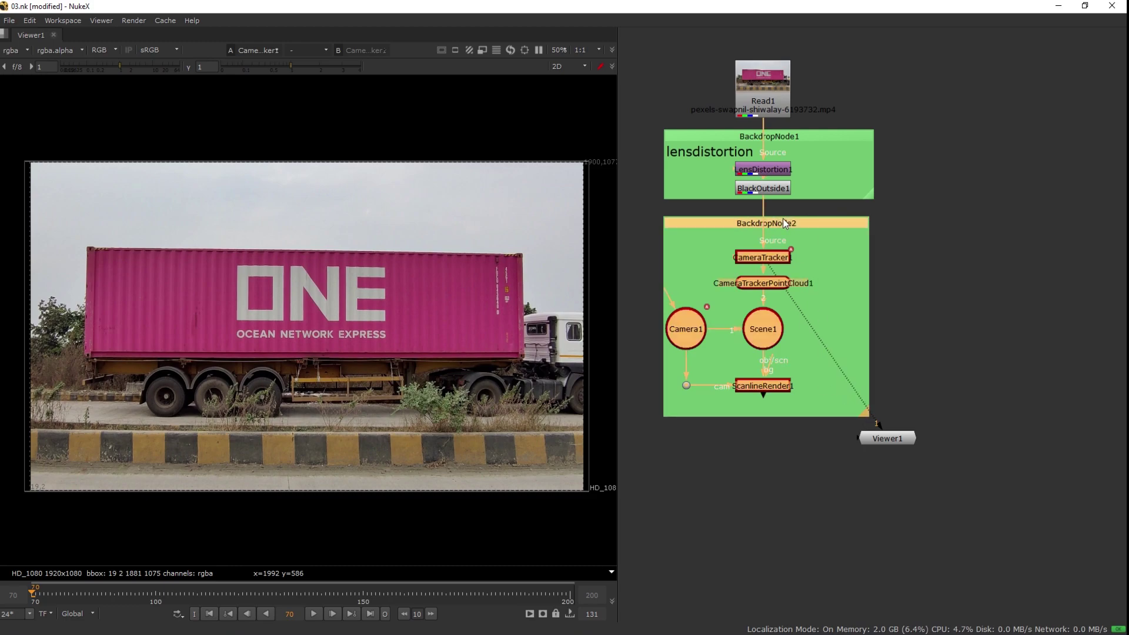
left_click(553, 186)
mouse_move(658, 273)
left_mouse_down()
mouse_move(653, 237)
mouse_move(713, 255)
left_mouse_up()
left_click(713, 238)
left_click(655, 482)
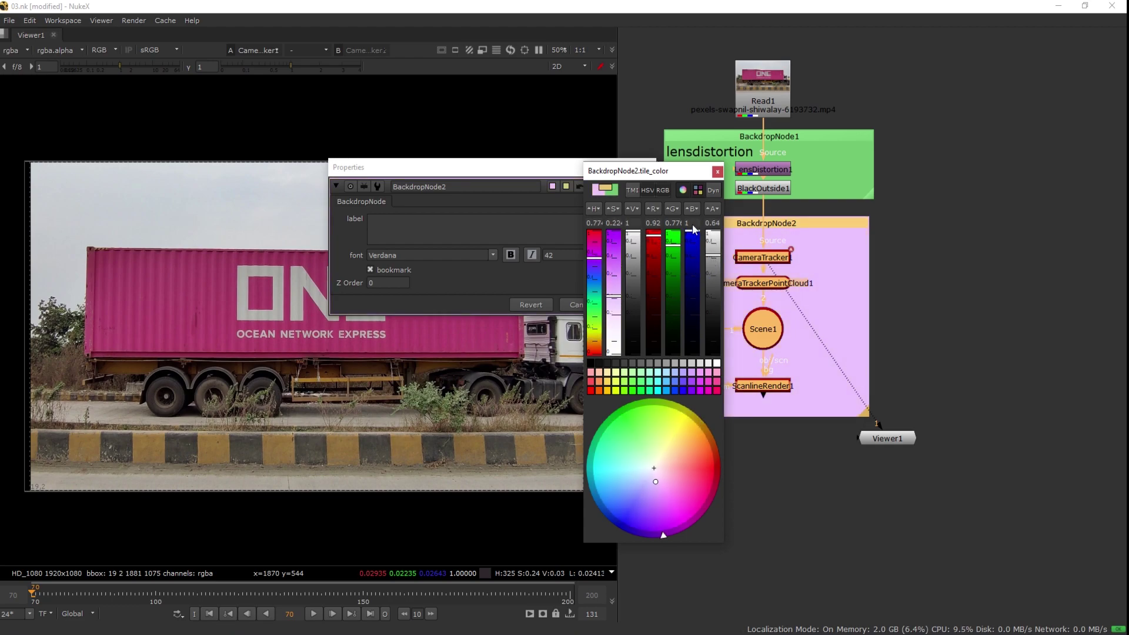
left_click(717, 172)
type("ca")
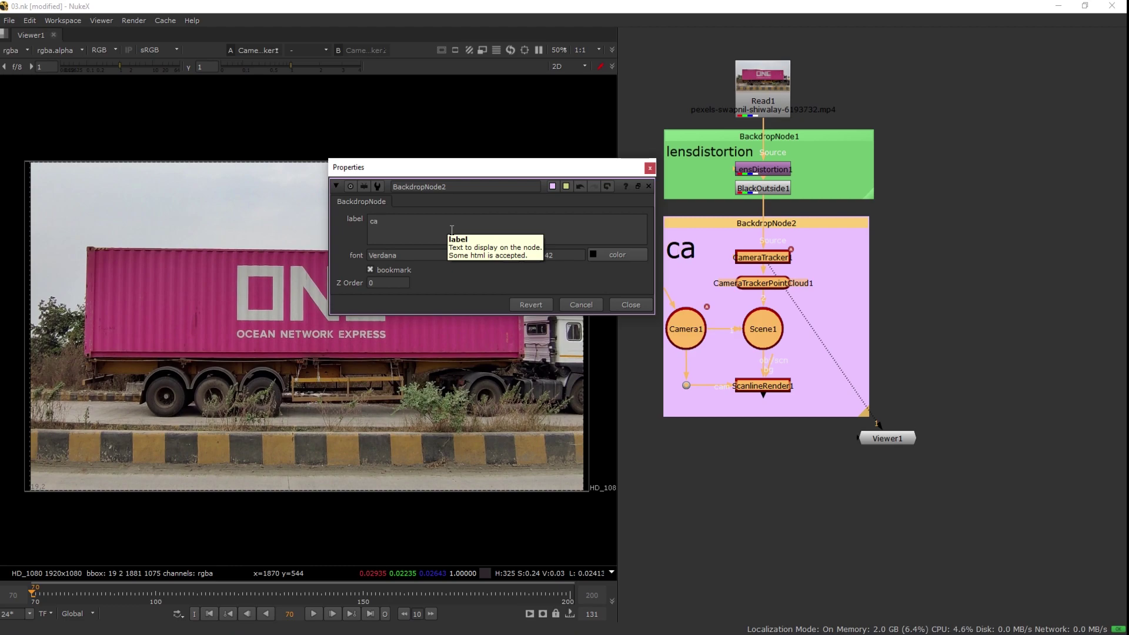
type("mera track")
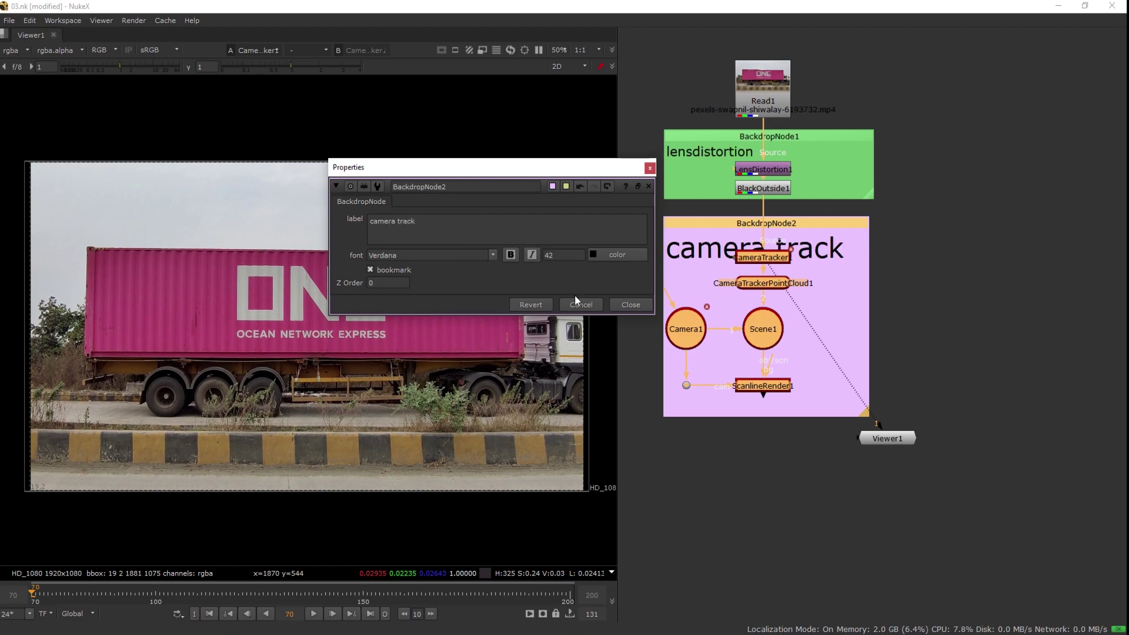
double_click(563, 255)
type("20")
key("Return")
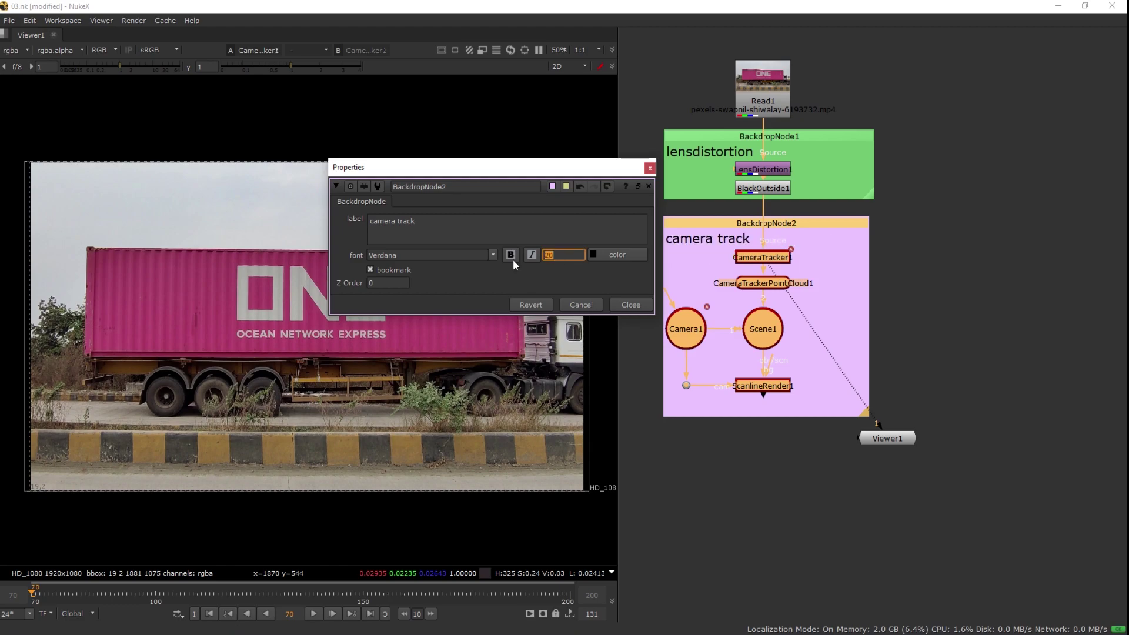
Step: Recolour the camera track backdrop light blue and close its settings
left_click(885, 269)
left_click(551, 187)
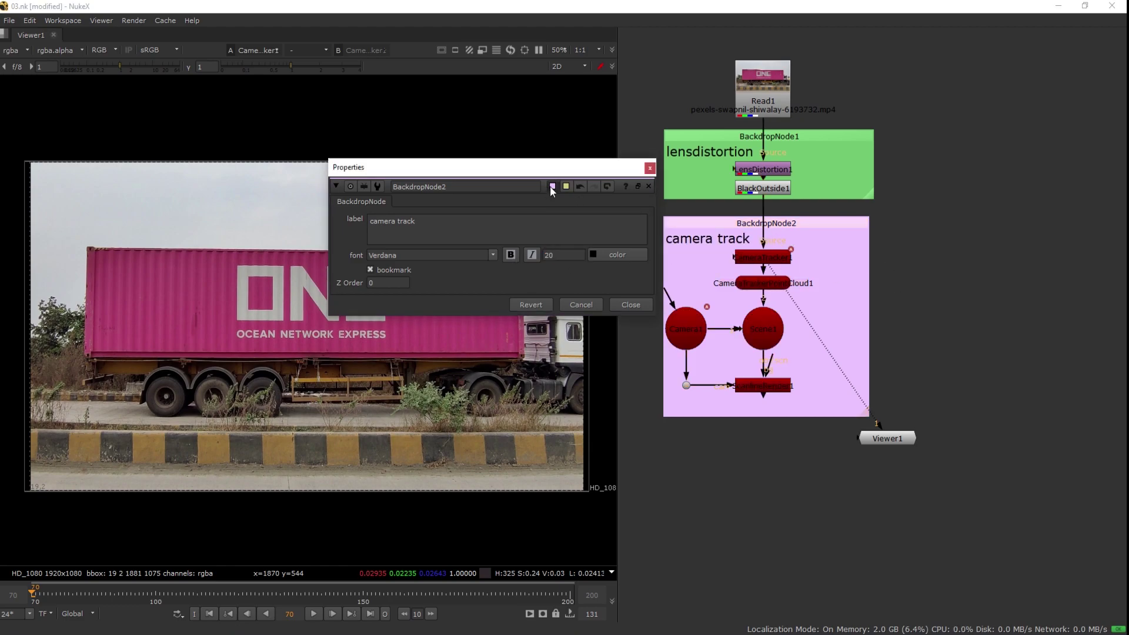
left_click(550, 186)
mouse_move(651, 238)
left_mouse_down()
mouse_move(653, 270)
mouse_move(675, 270)
left_mouse_up()
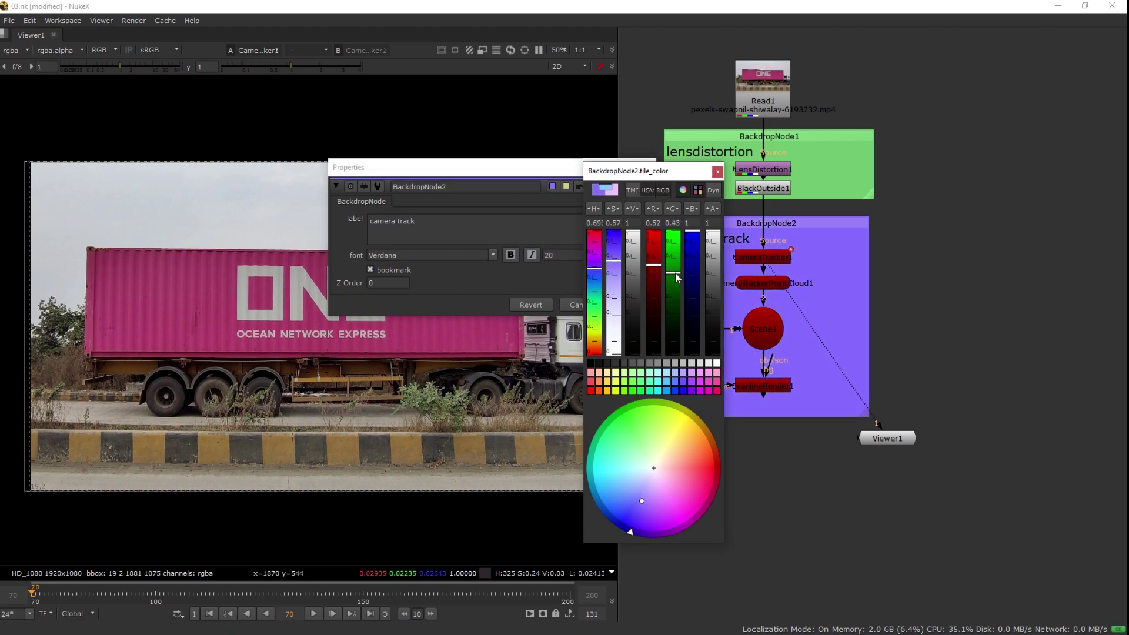
left_click(717, 172)
left_click_drag(957, 337, 943, 326)
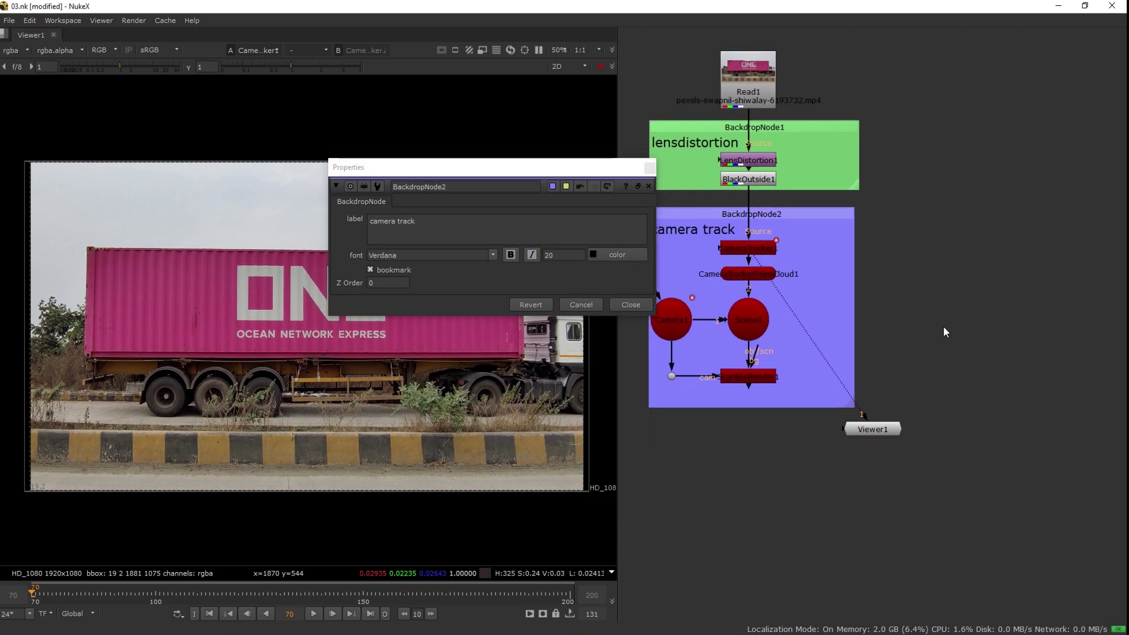
left_click(650, 169)
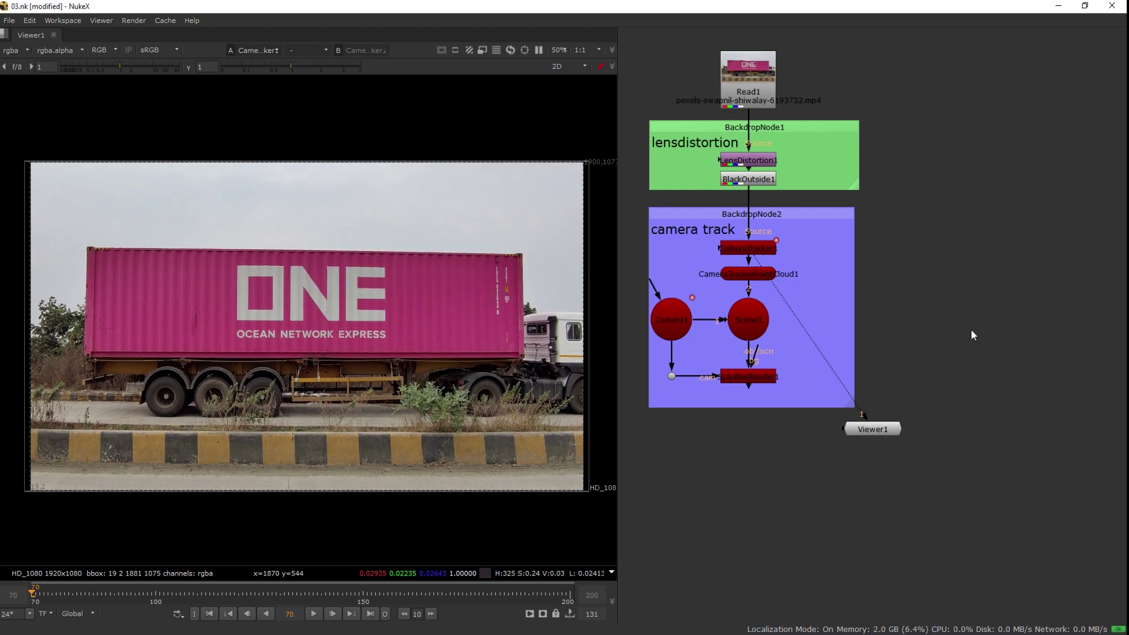
Step: Save the script and feed BlackOutside1 through two Dots into ScanlineRender1's background input
key("ctrl+s")
left_click_drag(791, 465, 830, 464)
left_click_drag(791, 368, 800, 363)
key("Tab")
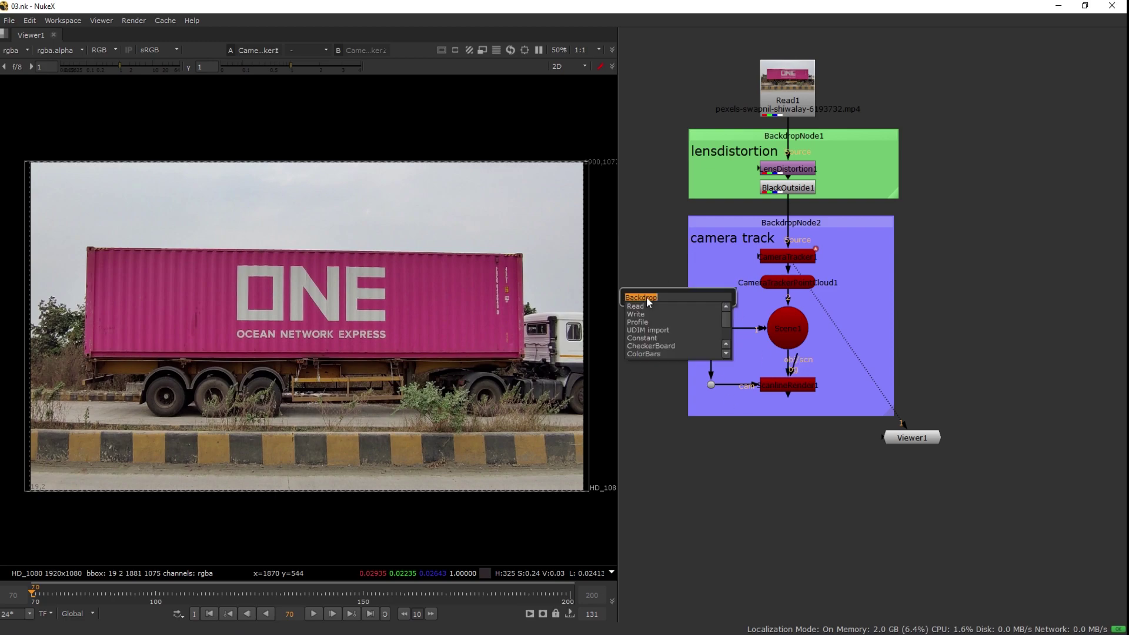
type("dot")
key("Return")
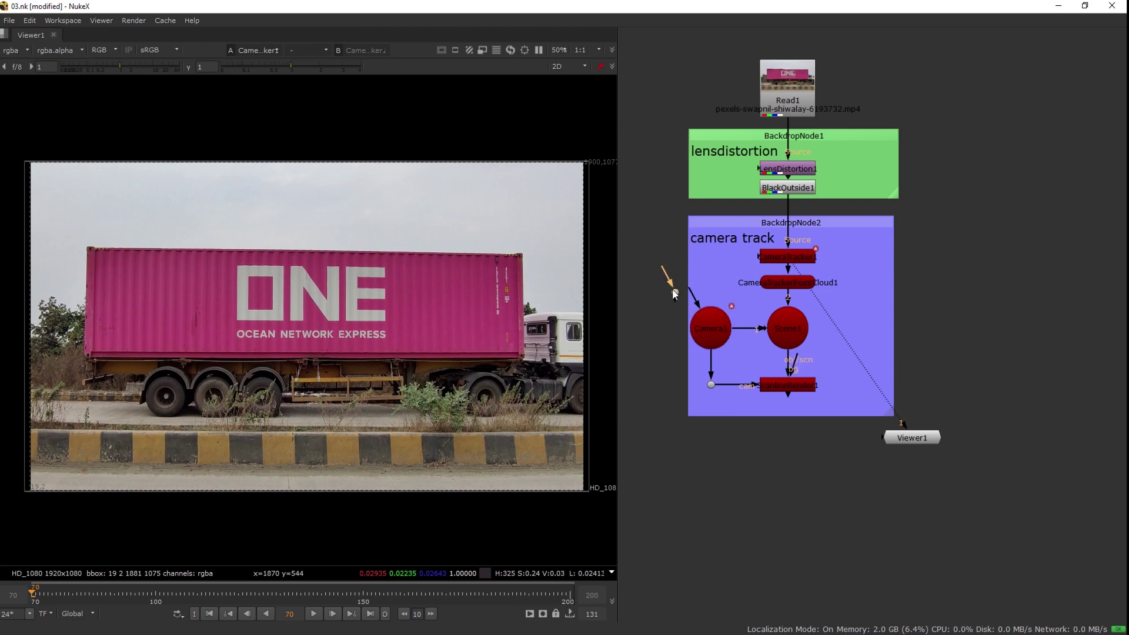
left_click_drag(712, 254, 707, 221)
left_click_drag(769, 192, 770, 194)
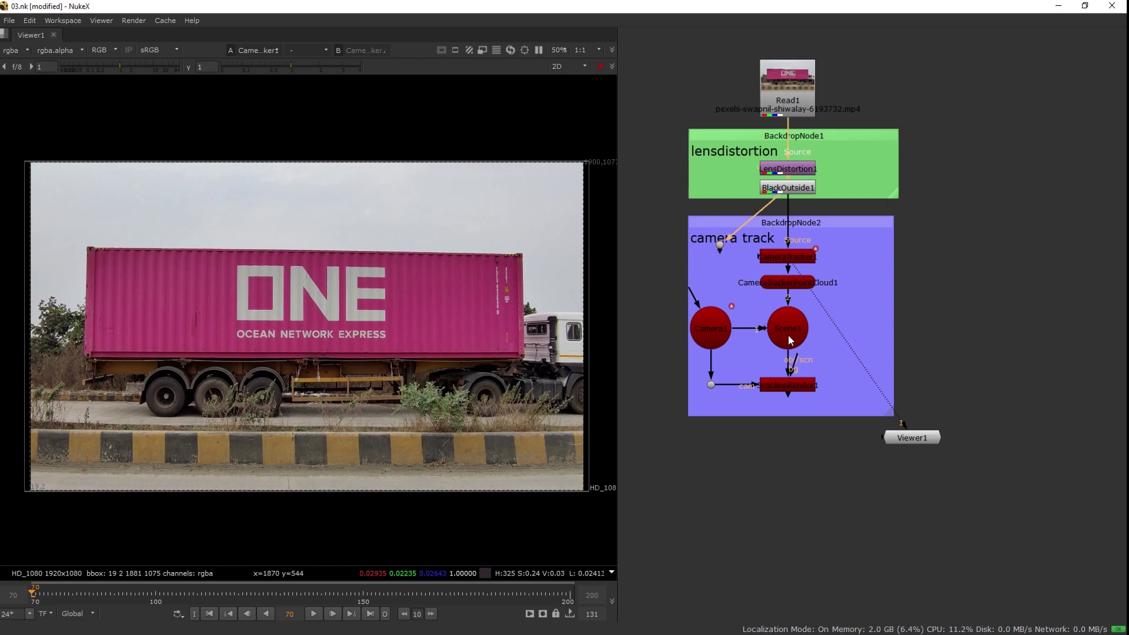
left_click_drag(821, 355, 721, 244)
left_click_drag(721, 244, 726, 216)
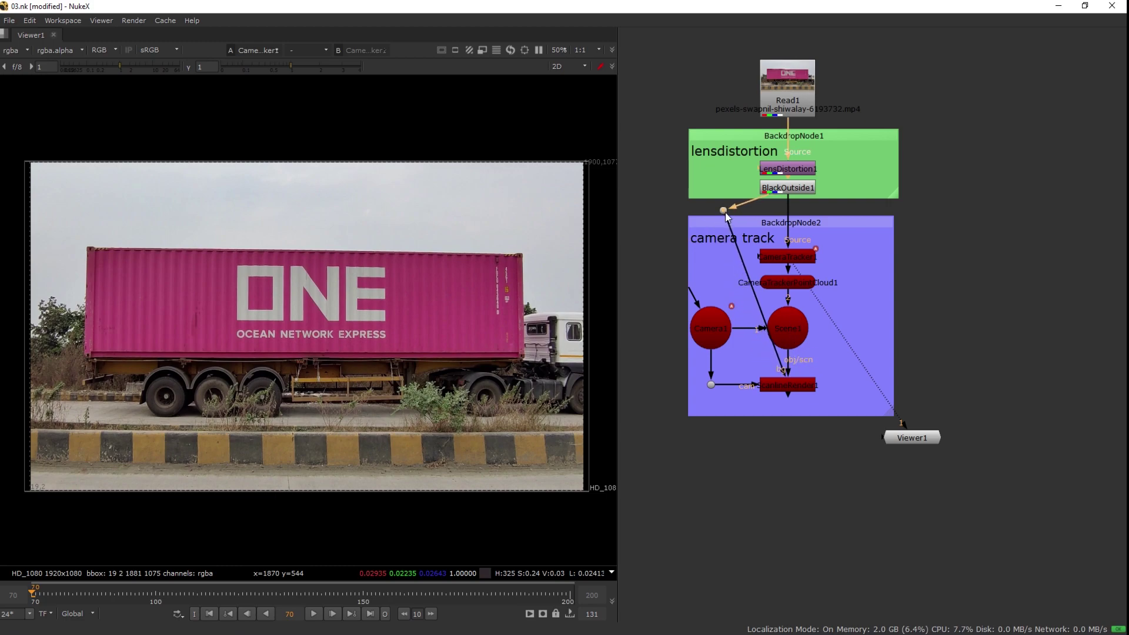
left_click_drag(753, 291, 739, 366)
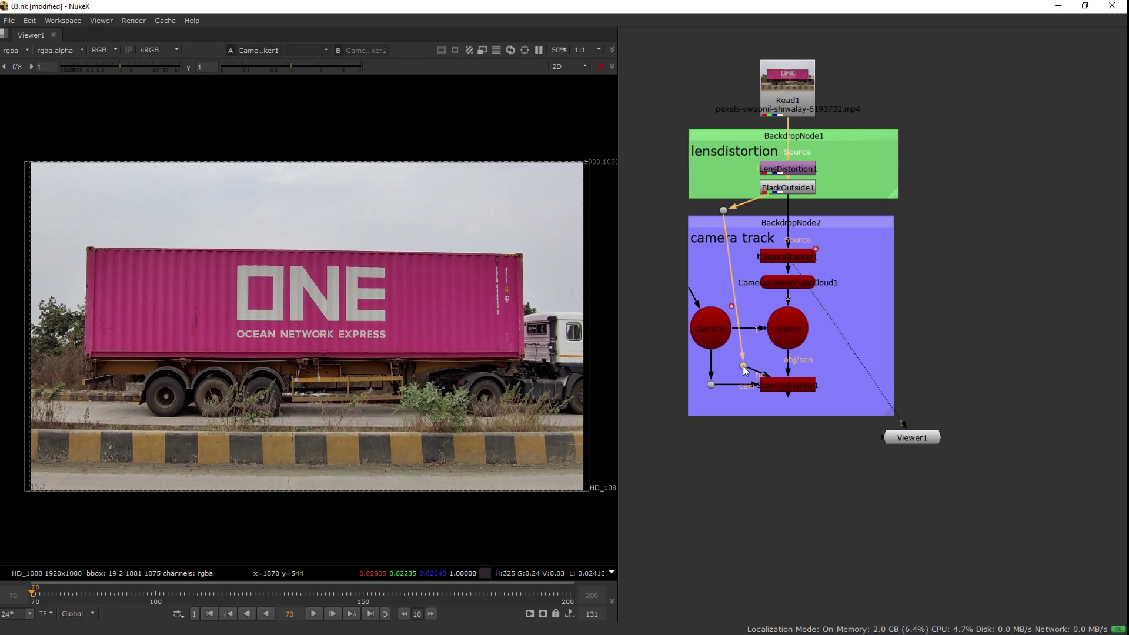
left_click_drag(728, 211, 745, 211)
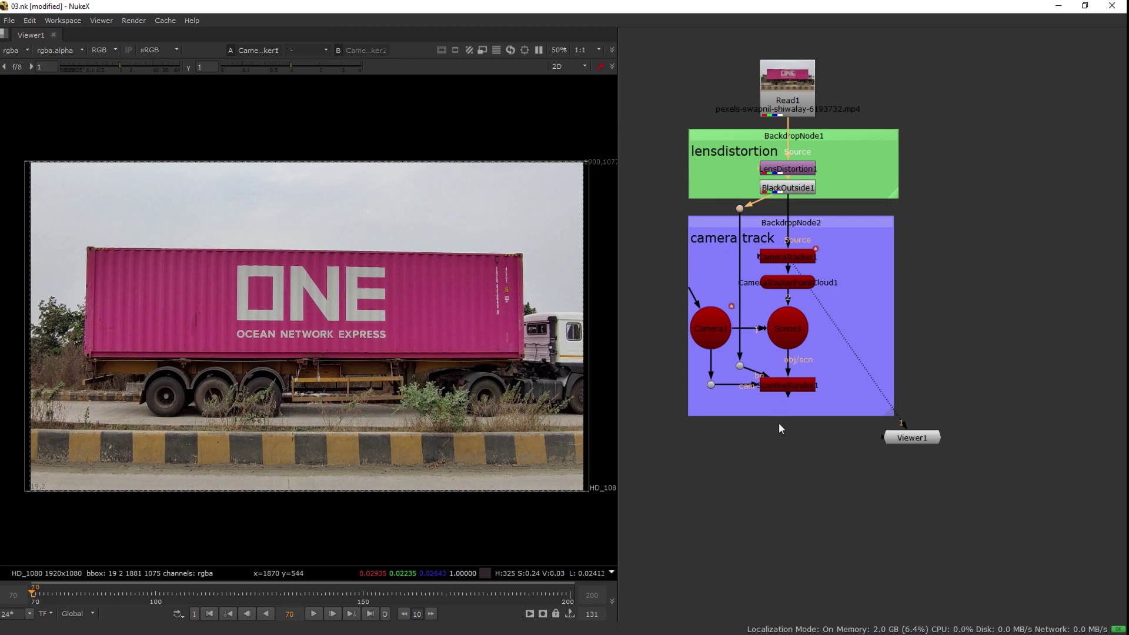
Step: View ScanlineRender1's output and disable CameraTrackerPointCloud1
left_click(789, 381)
key("1")
left_click_drag(910, 440, 788, 492)
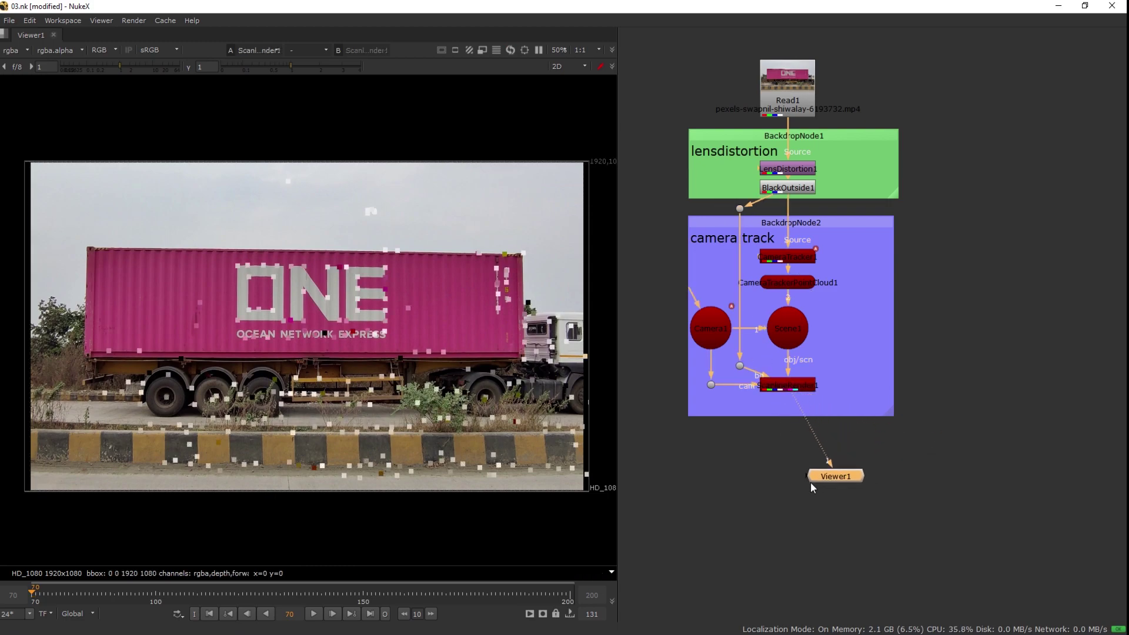
left_click(789, 280)
key("d")
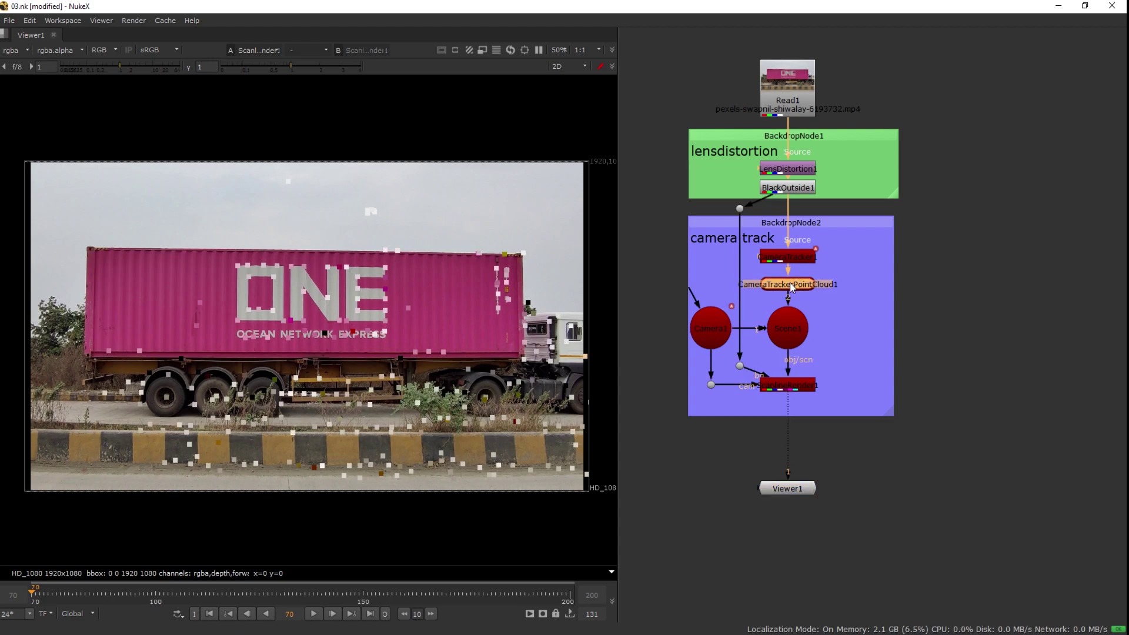
left_click(792, 263)
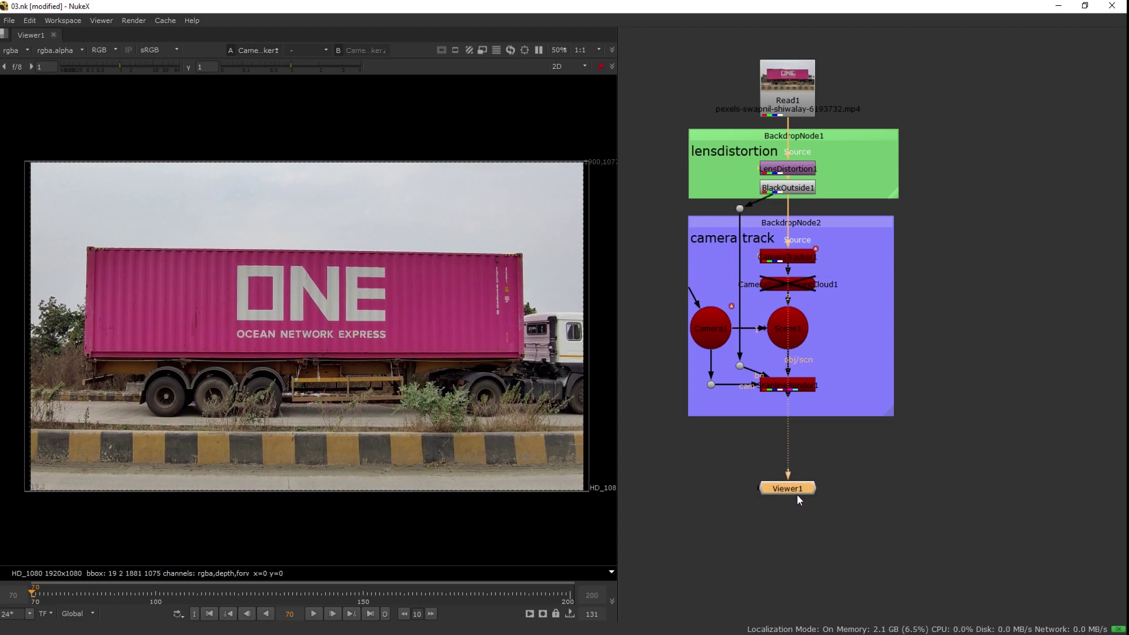
left_click_drag(794, 492, 935, 464)
left_click(792, 264)
Step: View CameraTracker1 and box-select only the track points on the container's logo side
key("1")
key("Return")
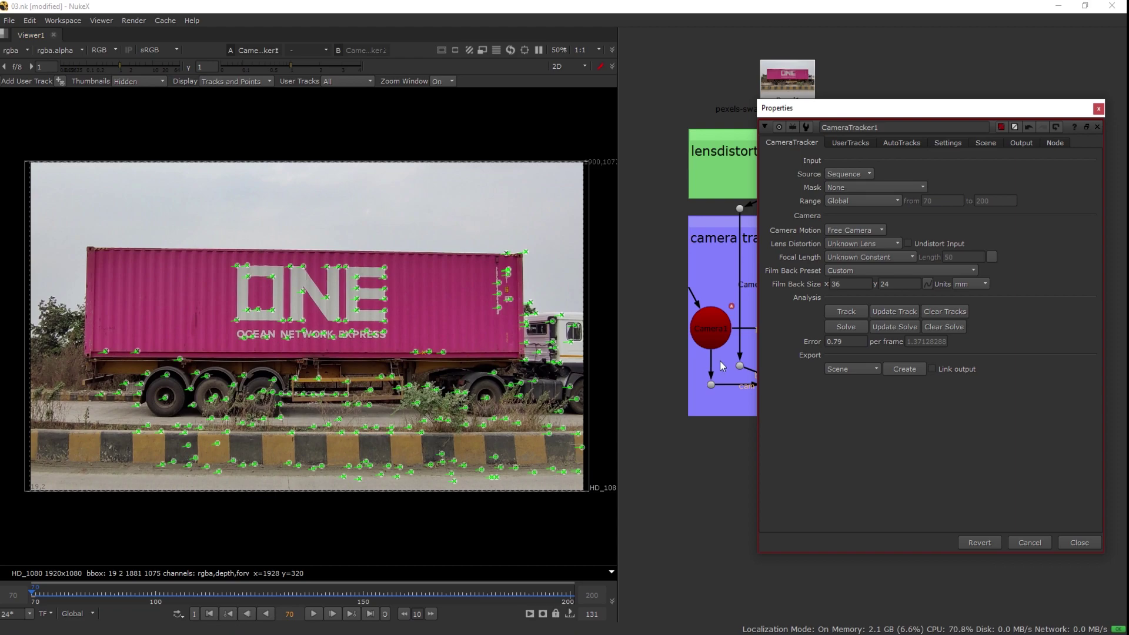
left_click_drag(86, 251, 580, 386)
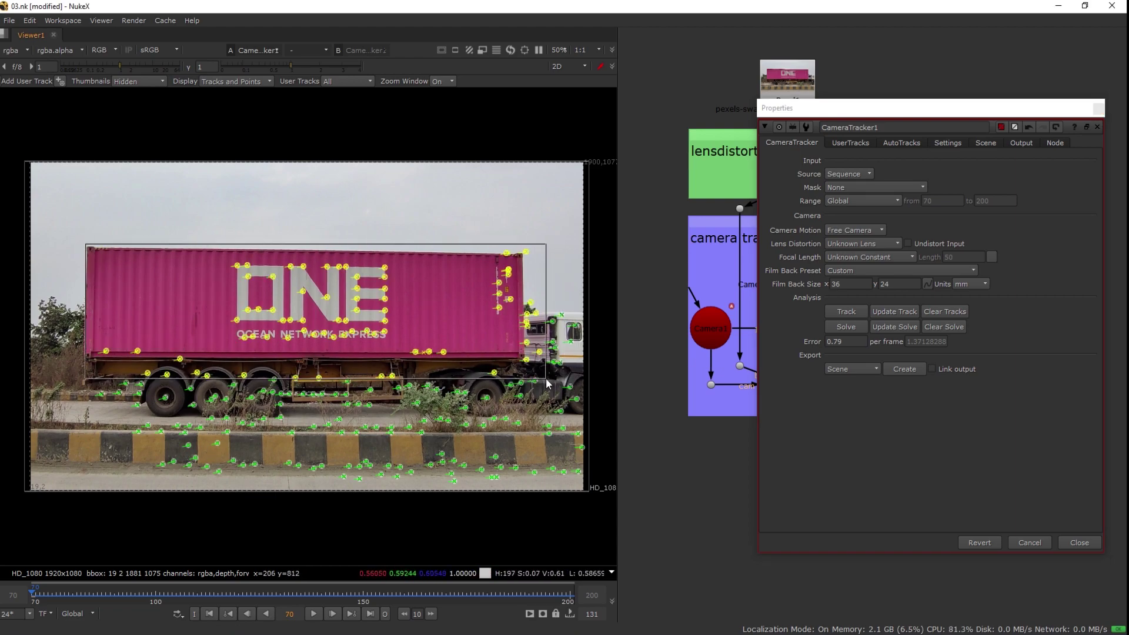
left_click_drag(580, 386, 521, 379)
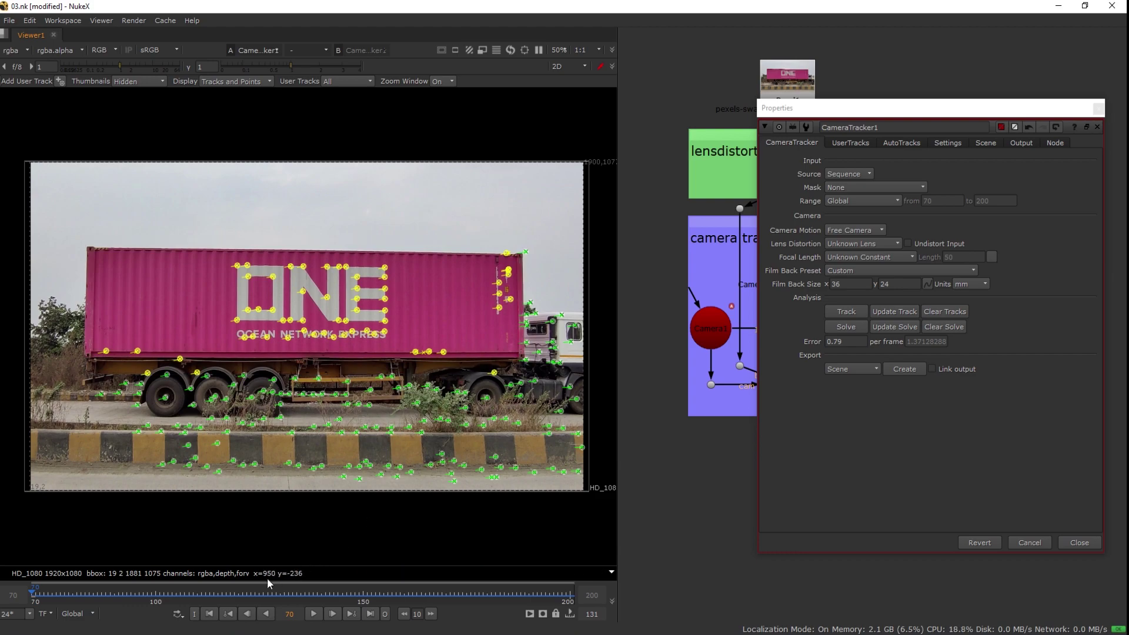
Step: Check the selected tracks at frames 169, 148, 195 and 149, then return to frame 70
left_click_drag(237, 597, 440, 594)
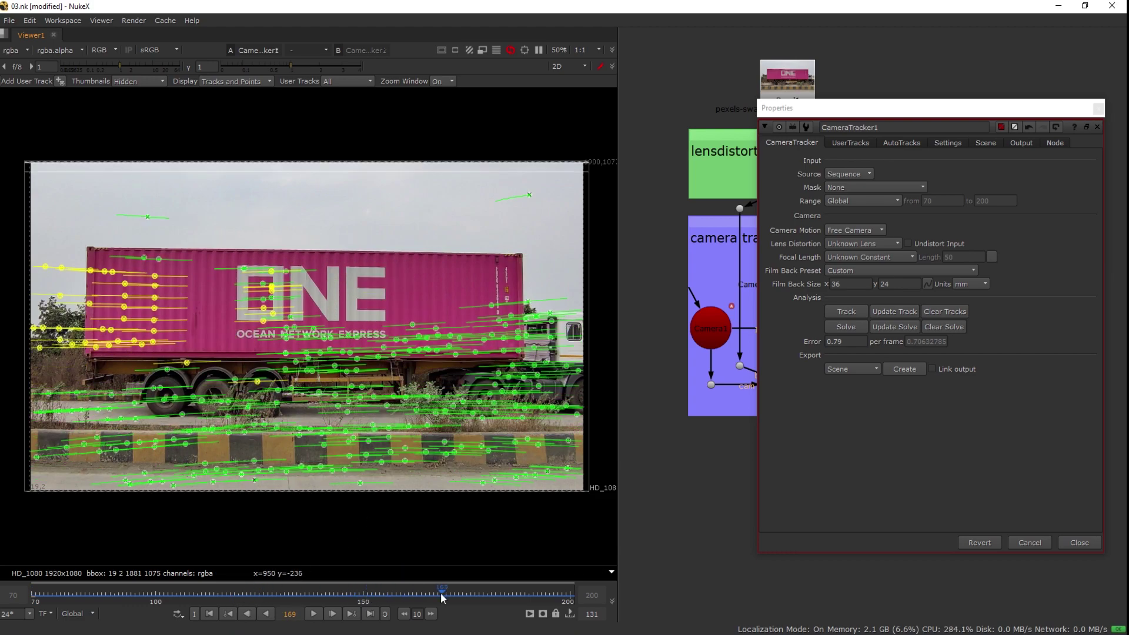
left_click(355, 597)
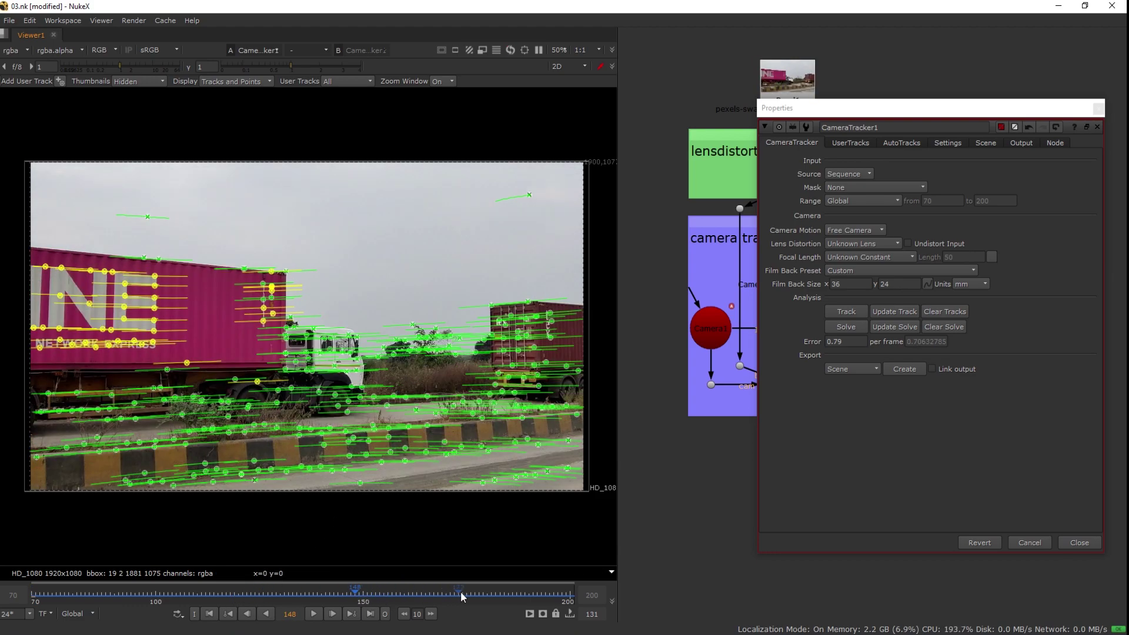
left_click(551, 595)
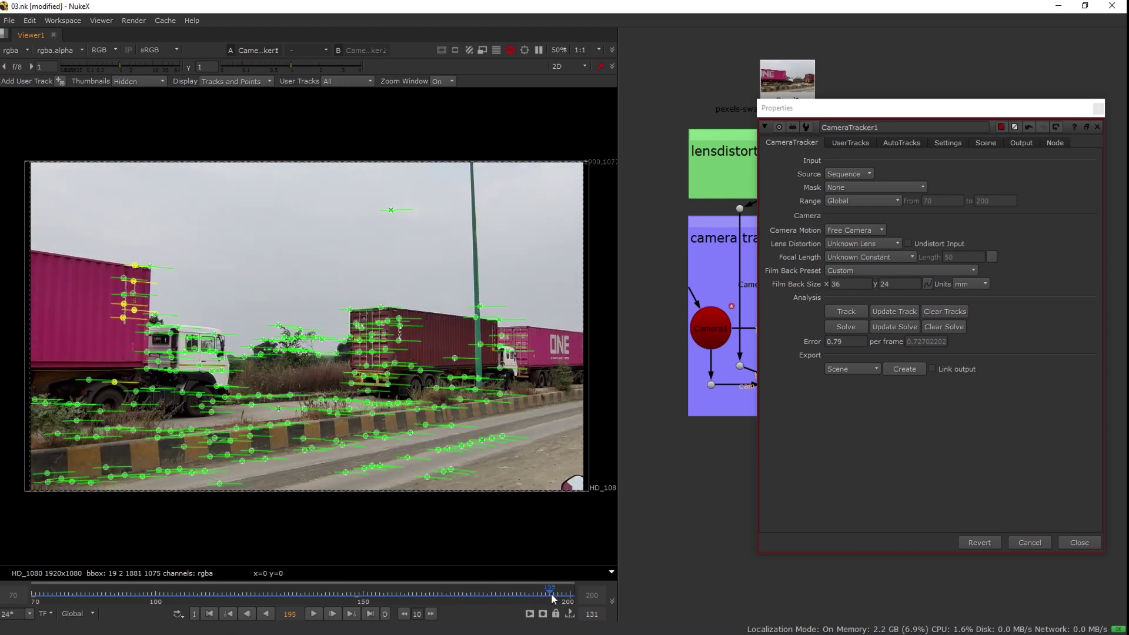
left_click(357, 595)
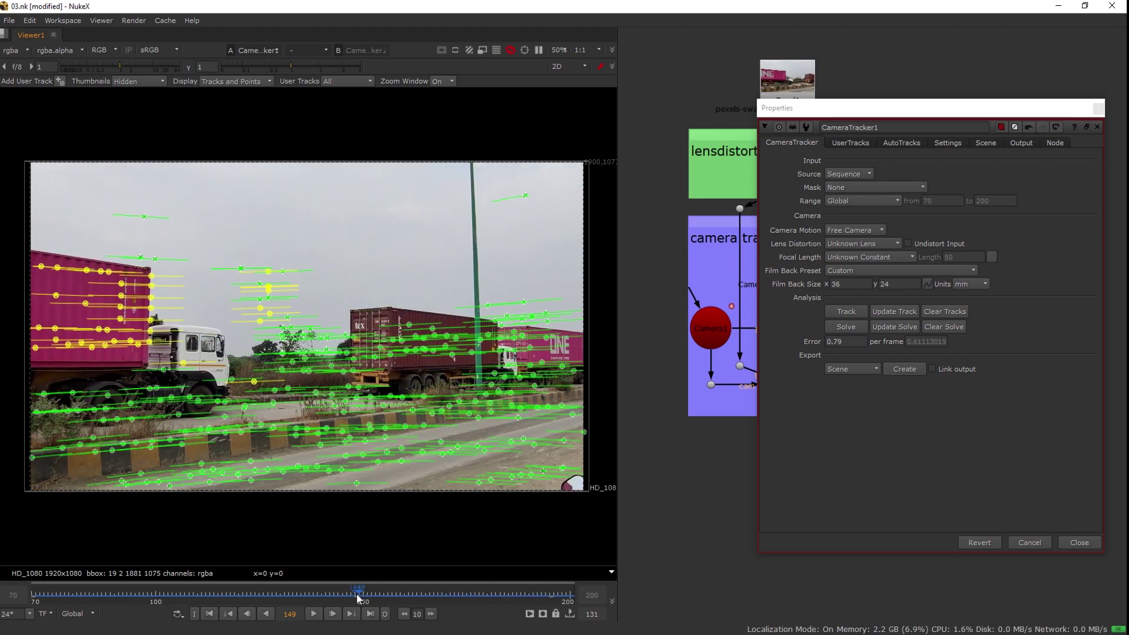
left_click(209, 613)
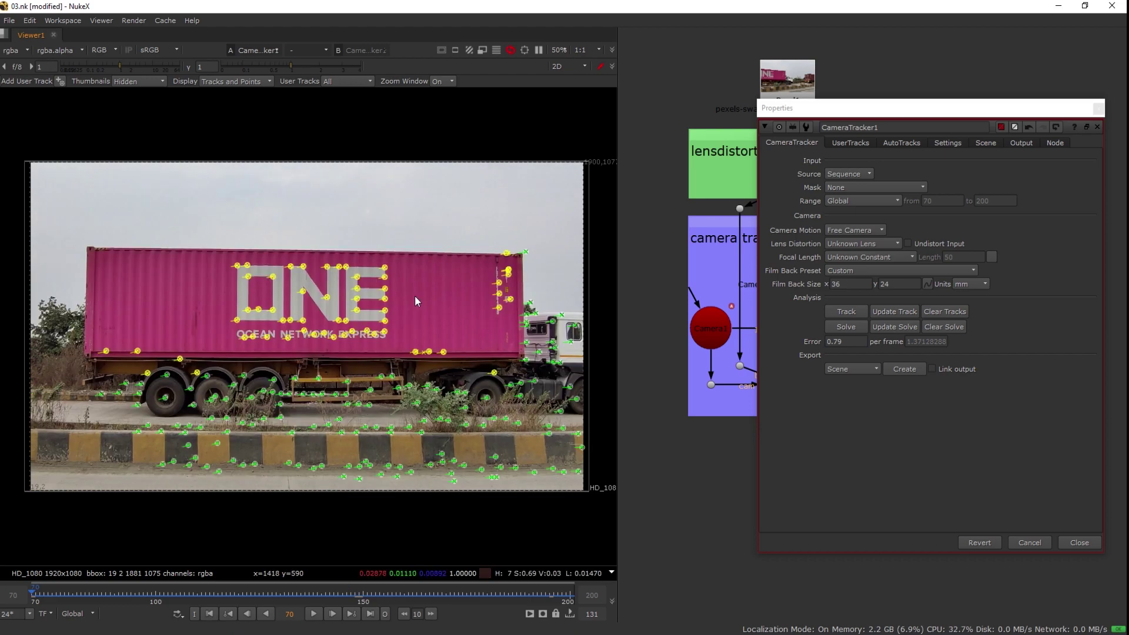
right_click(386, 270)
Step: Create a card from the selected logo tracks
mouse_move(414, 309)
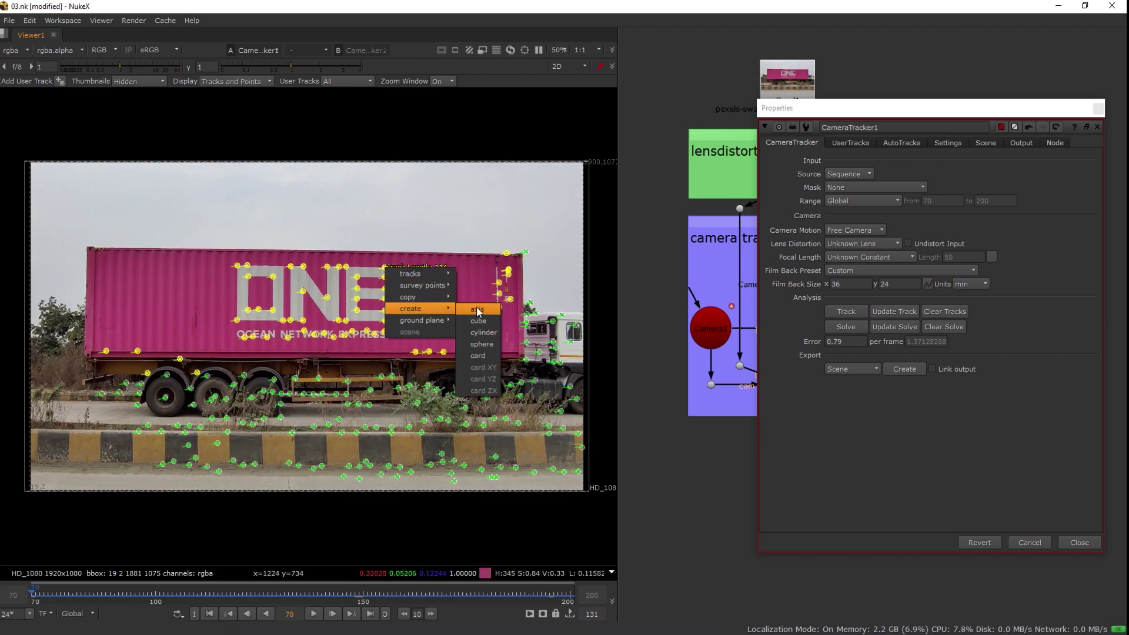
left_click(482, 353)
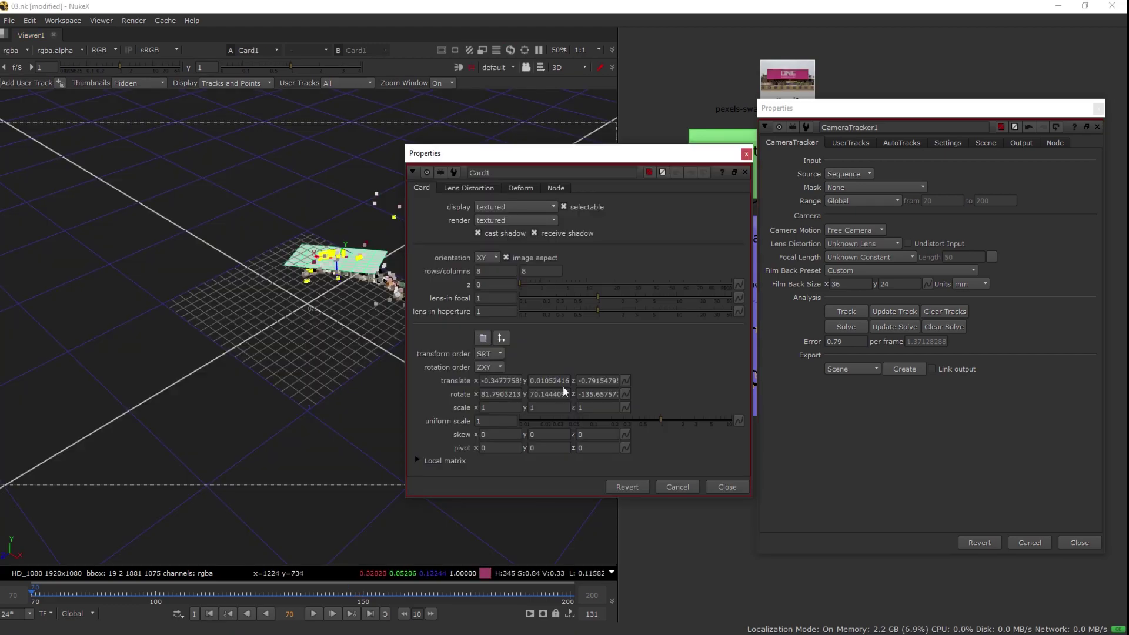
left_click_drag(535, 153, 690, 112)
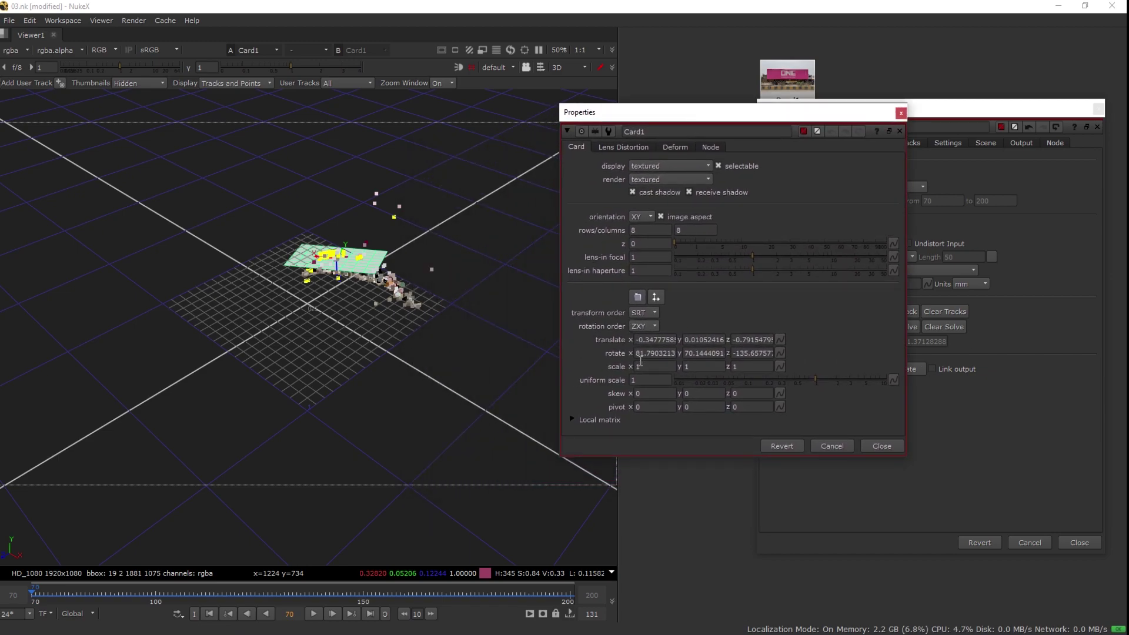
Step: Set Card1's rotate x, y and z to 0 and uniform scale to 2.15
left_click_drag(638, 354, 698, 354)
type("0")
key("Tab")
type("0")
key("Tab")
type("0")
key("Return")
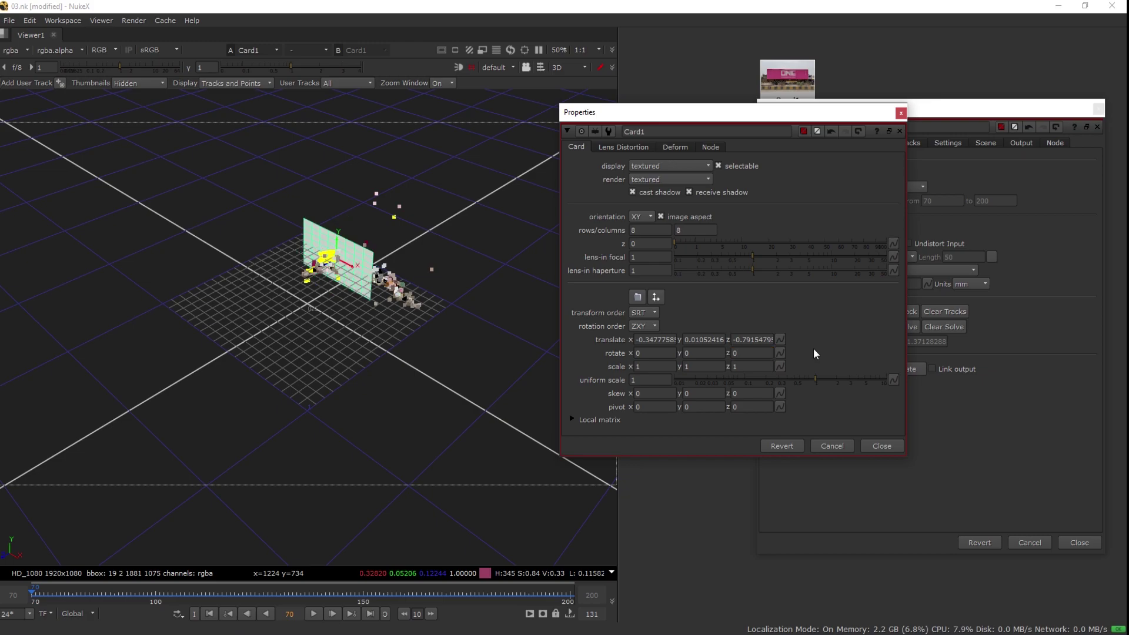
left_click_drag(823, 381, 841, 383)
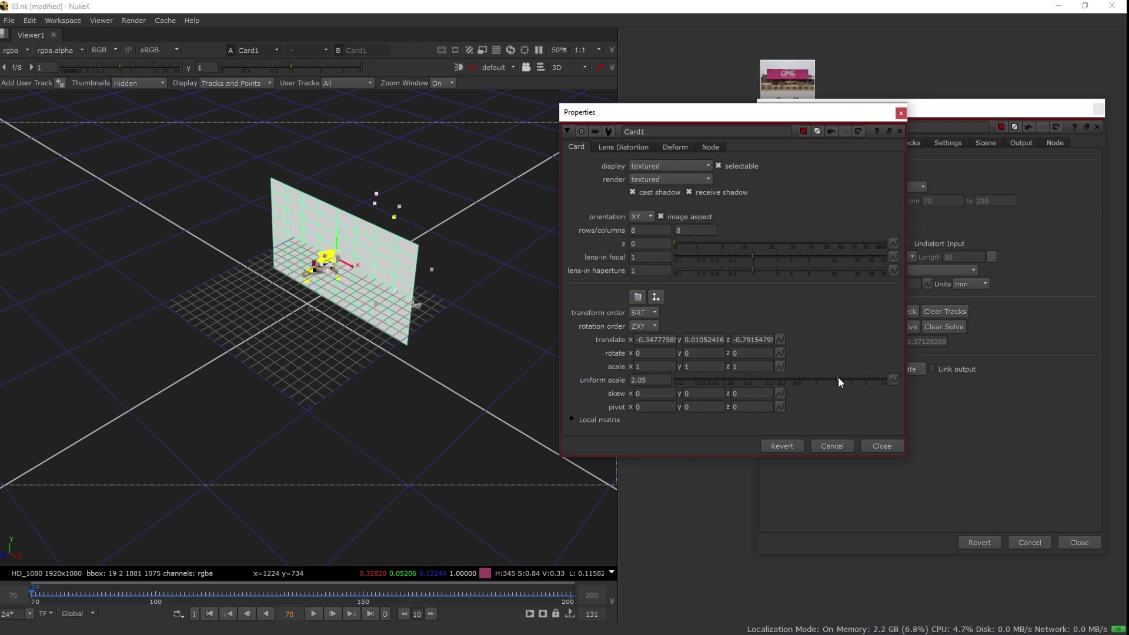
left_click(882, 446)
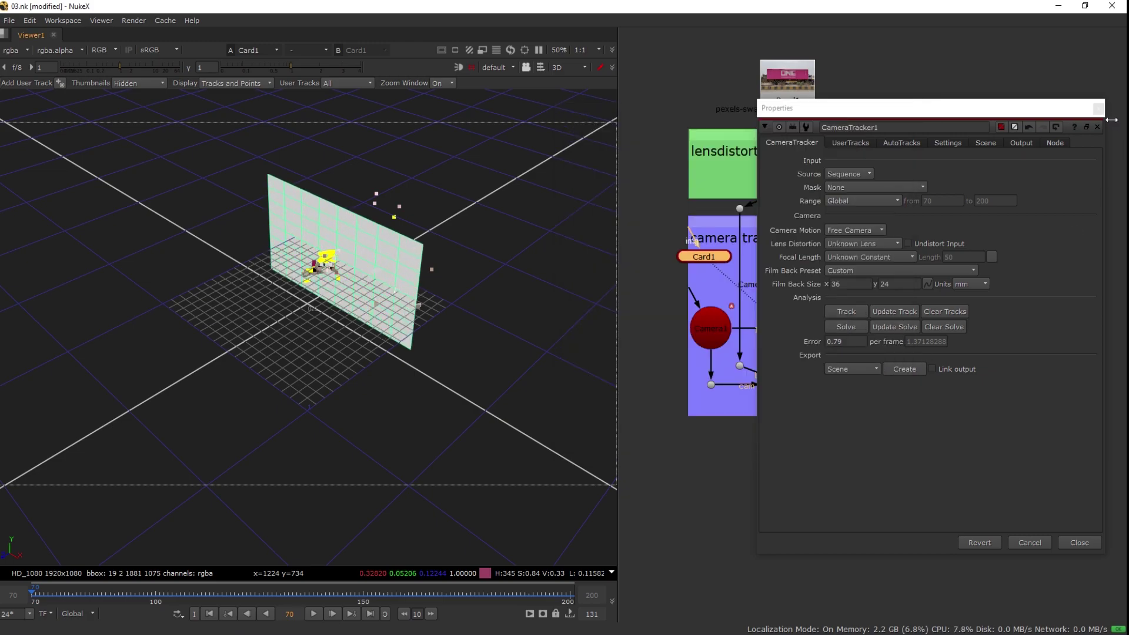
left_click(1098, 108)
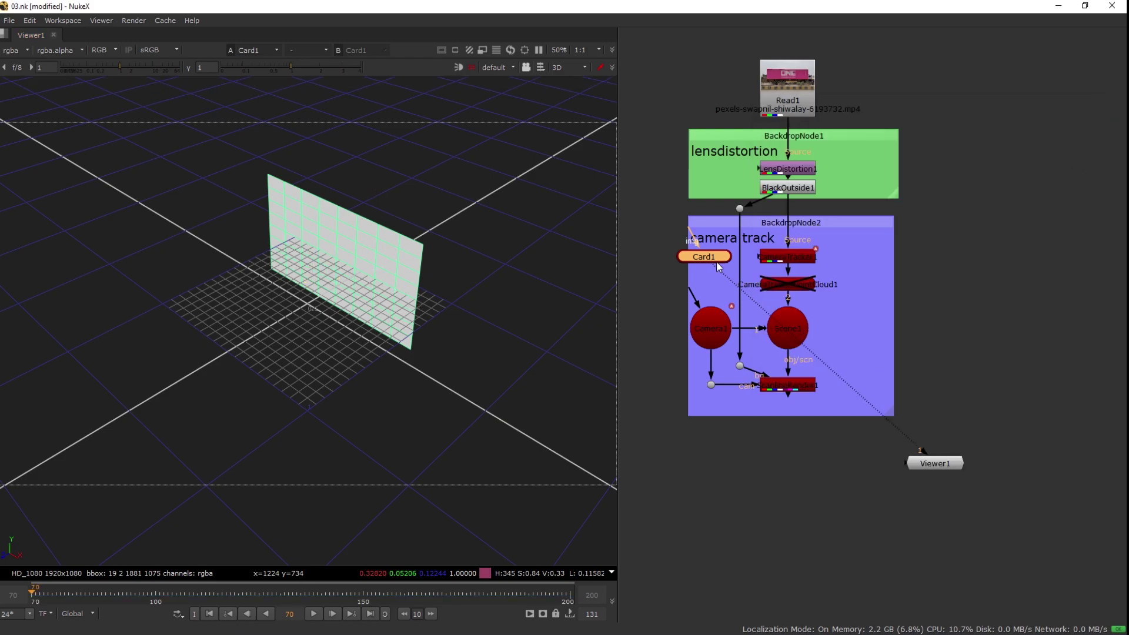
Step: Connect Card1 into Scene1 and play the shot in the 3D viewer to preview the card
left_click_drag(717, 262, 953, 317)
left_click(788, 385)
key("1")
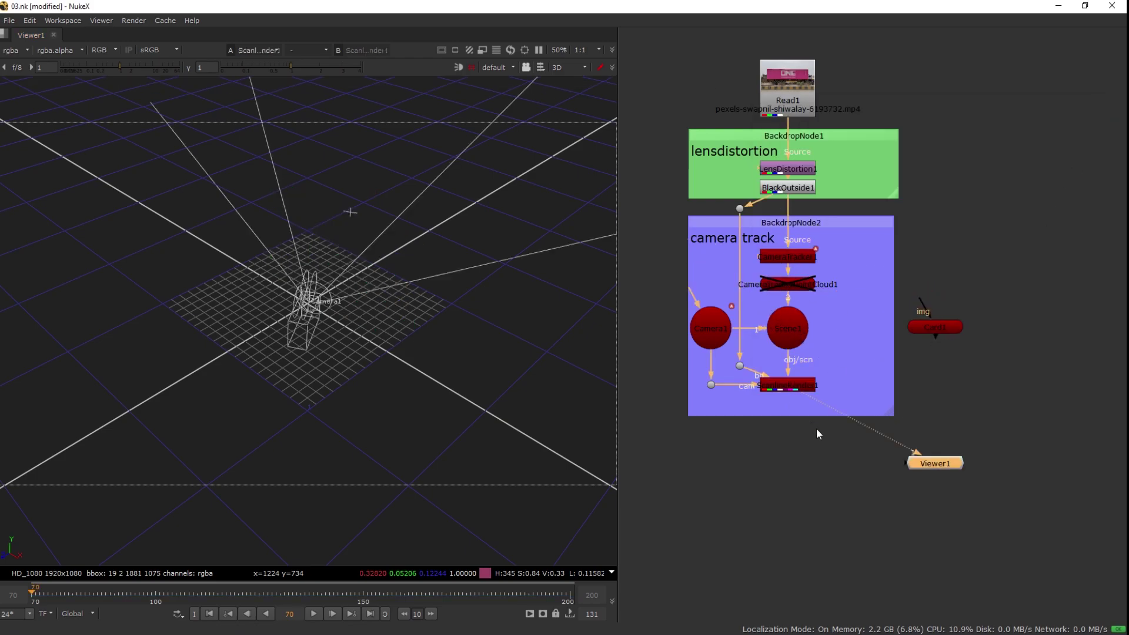
left_click(569, 68)
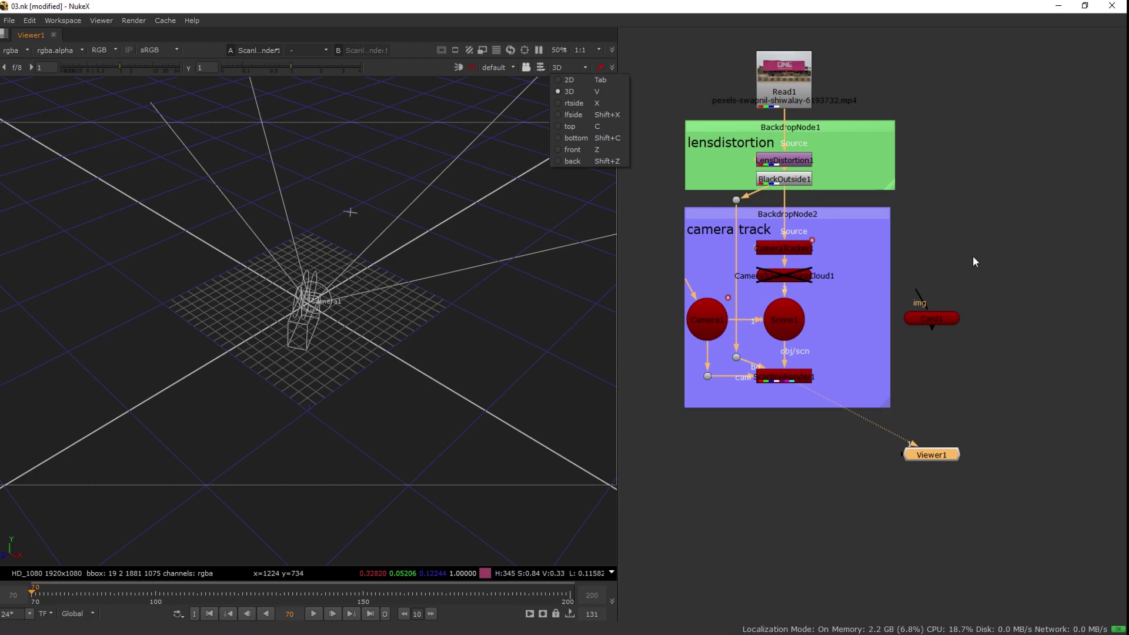
left_click_drag(930, 338, 809, 322)
left_click(926, 311)
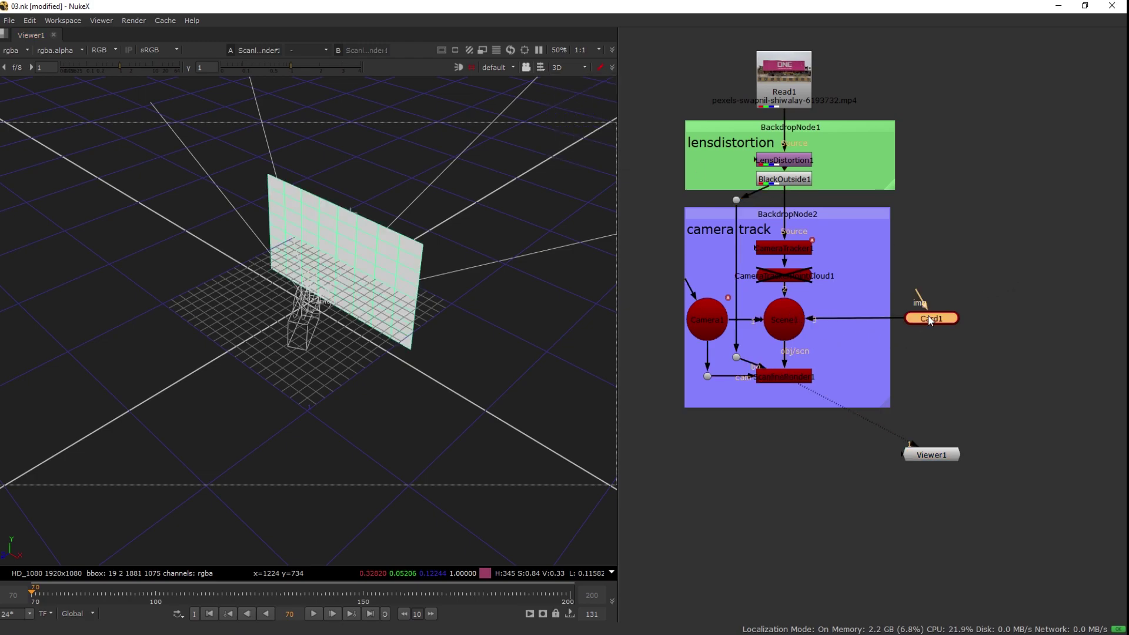
mouse_move(394, 436)
left_mouse_down()
mouse_move(450, 472)
mouse_move(376, 440)
mouse_move(421, 464)
left_mouse_up()
left_click(315, 614)
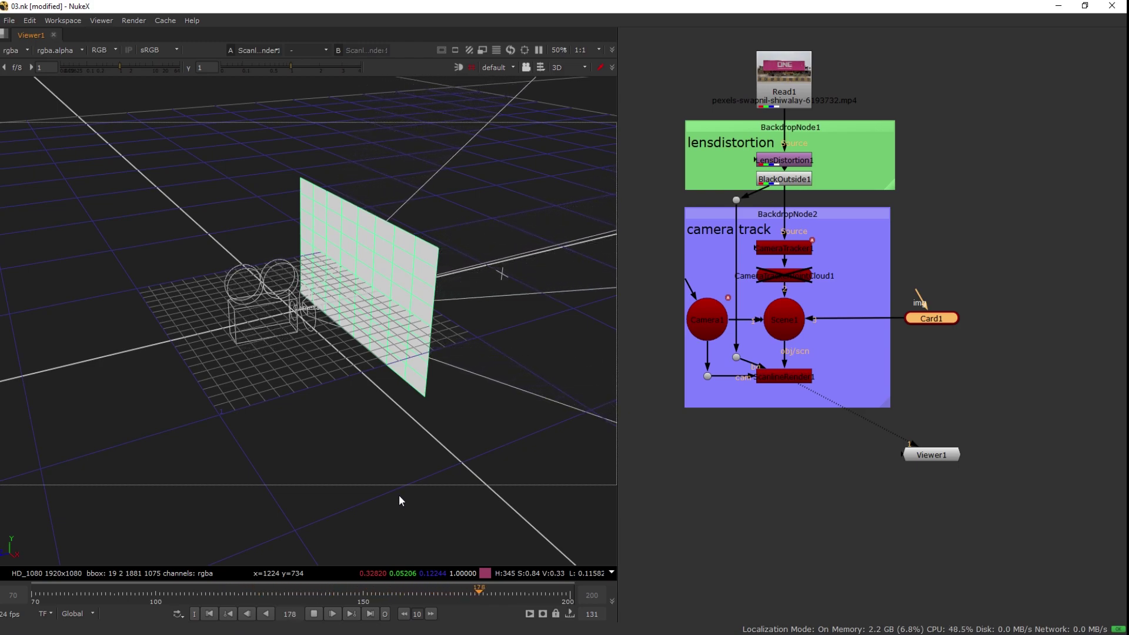
key("k")
left_click(210, 613)
Step: Switch the viewer back to 2D, save, disconnect Card1 and place Viewer1 under ScanlineRender1
left_click(583, 67)
left_click(576, 76)
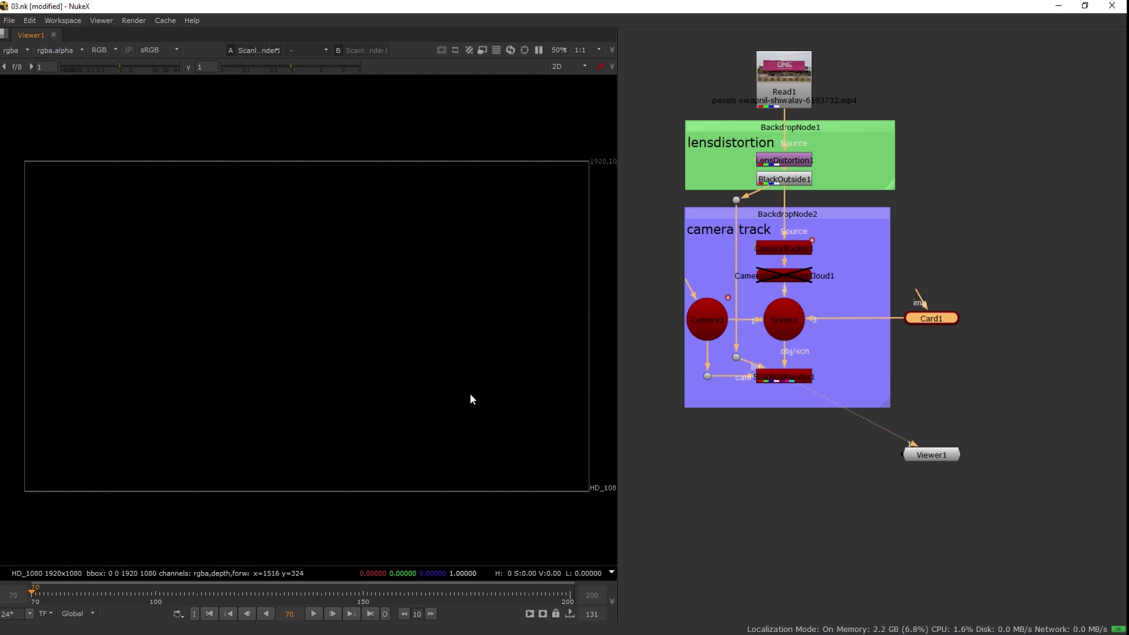
key("ctrl+s")
left_click_drag(932, 327, 961, 329)
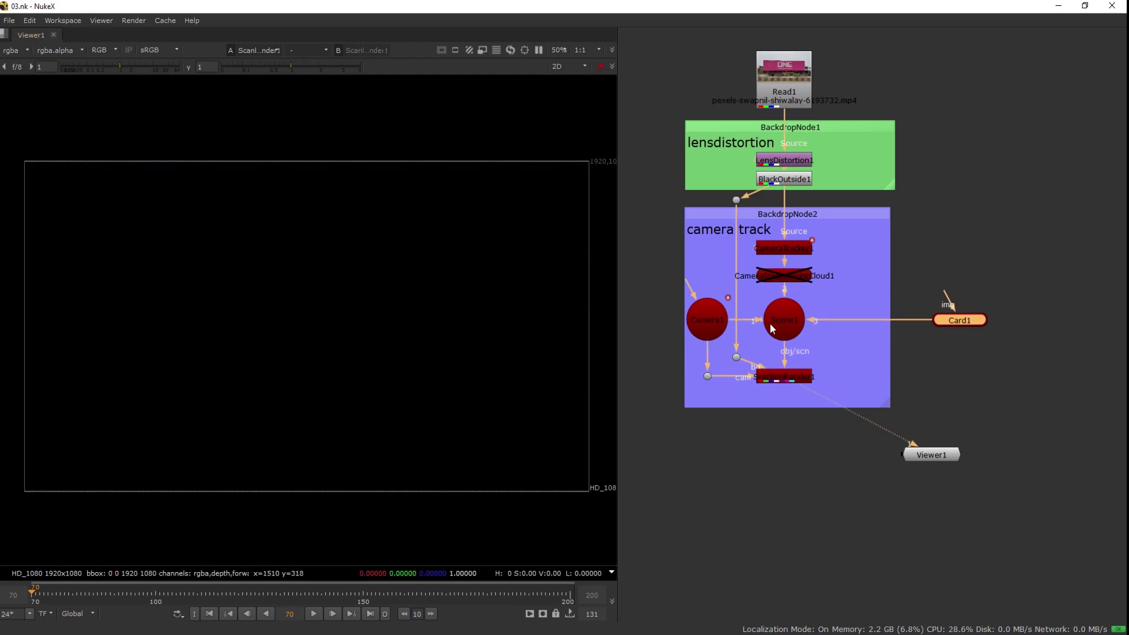
left_click_drag(820, 318, 800, 359)
left_click(799, 381)
left_click_drag(911, 462, 761, 472)
left_click_drag(617, 338, 581, 338)
left_click_drag(943, 327, 907, 349)
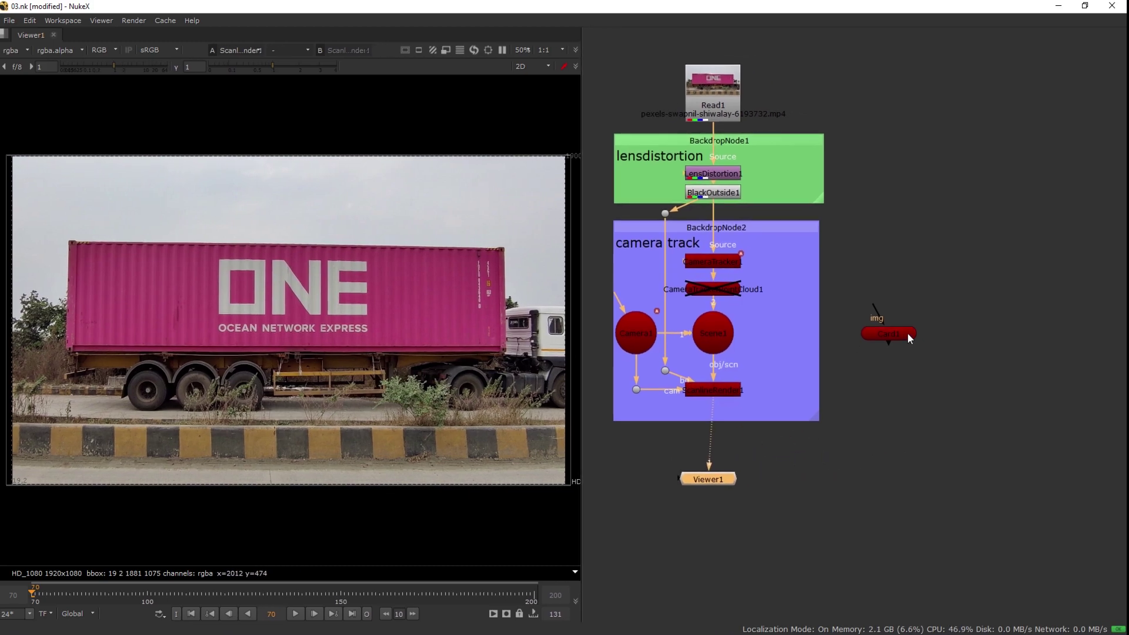
Step: Import the clean plate 01.0070 clean.png as Read2 with auto alpha enabled
key("ctrl+v")
left_click_drag(952, 107, 936, 90)
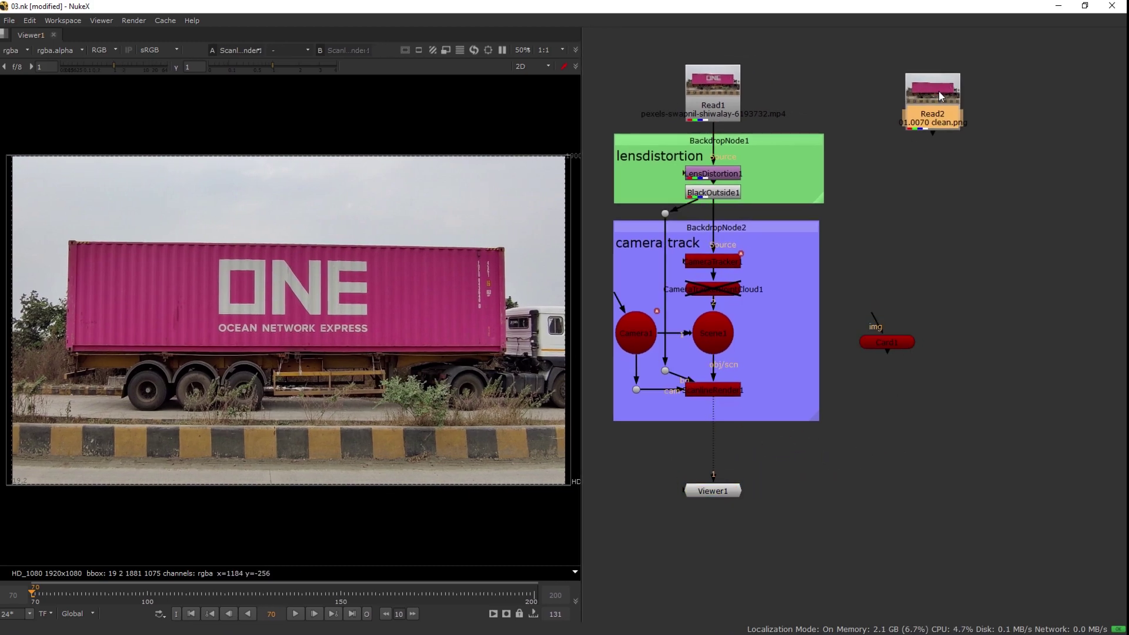
double_click(940, 97)
left_click(797, 202)
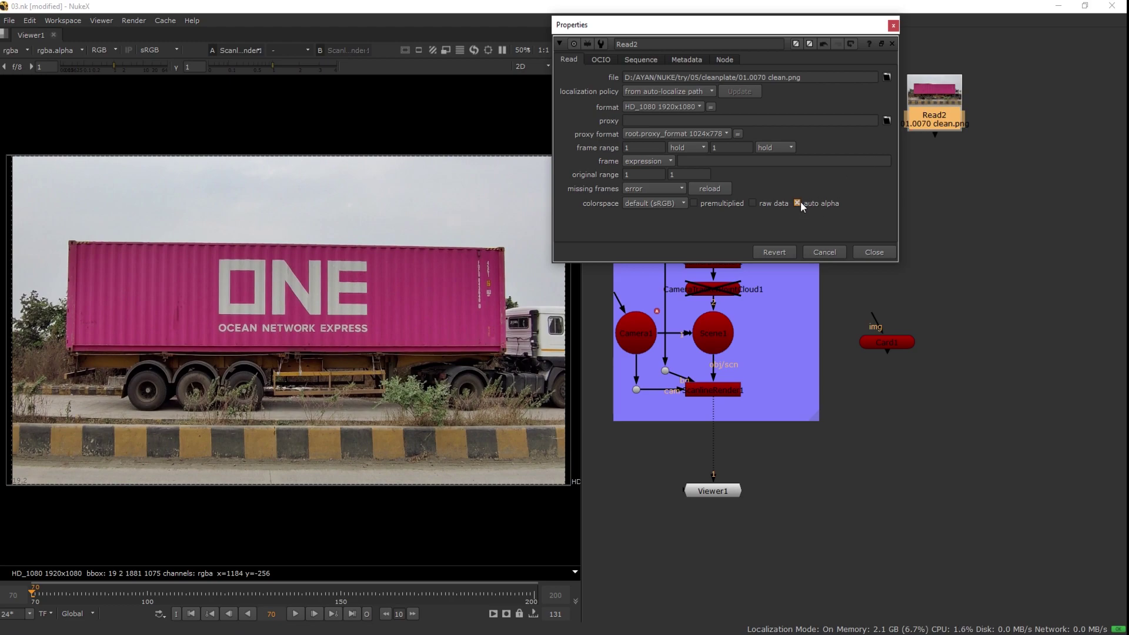
left_click(867, 251)
Step: Compare Read2 against the original plate on viewer inputs 1 and 2, and check its alpha
key("2")
key("1")
key("2")
key("1")
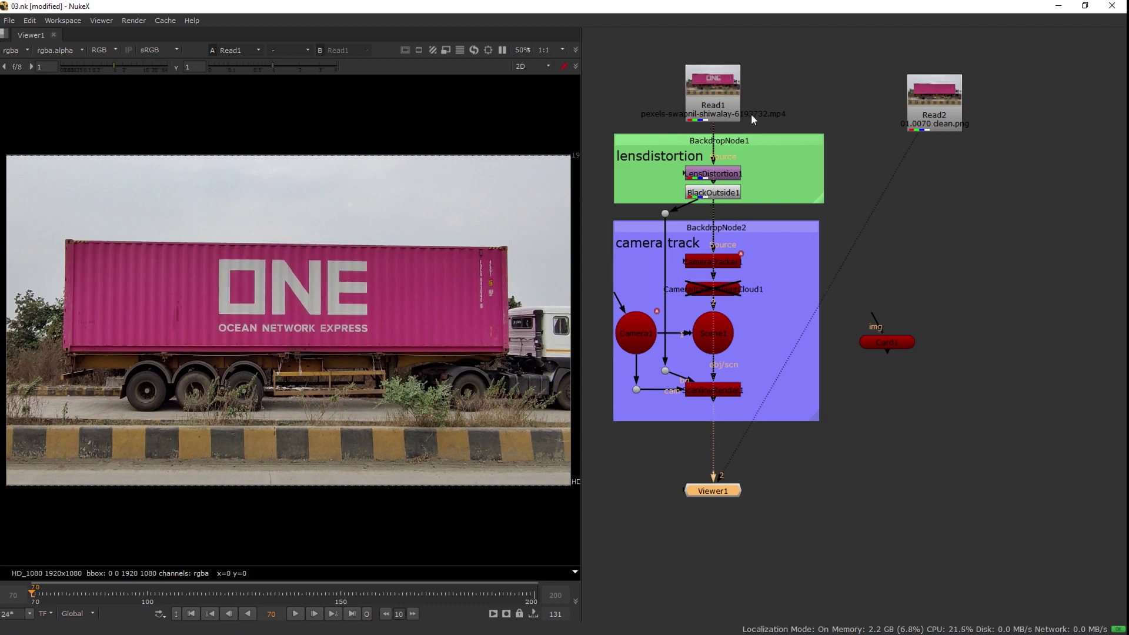
key("2")
left_click(924, 107)
key("a")
key("a")
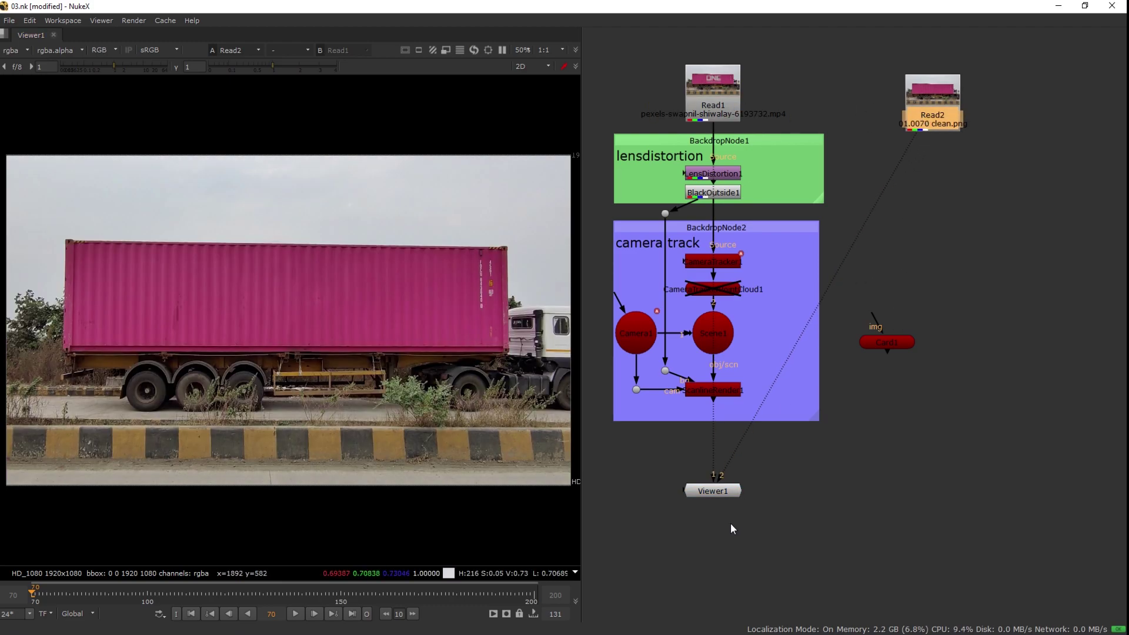
left_click_drag(731, 492, 737, 508)
left_click_drag(927, 117, 926, 101)
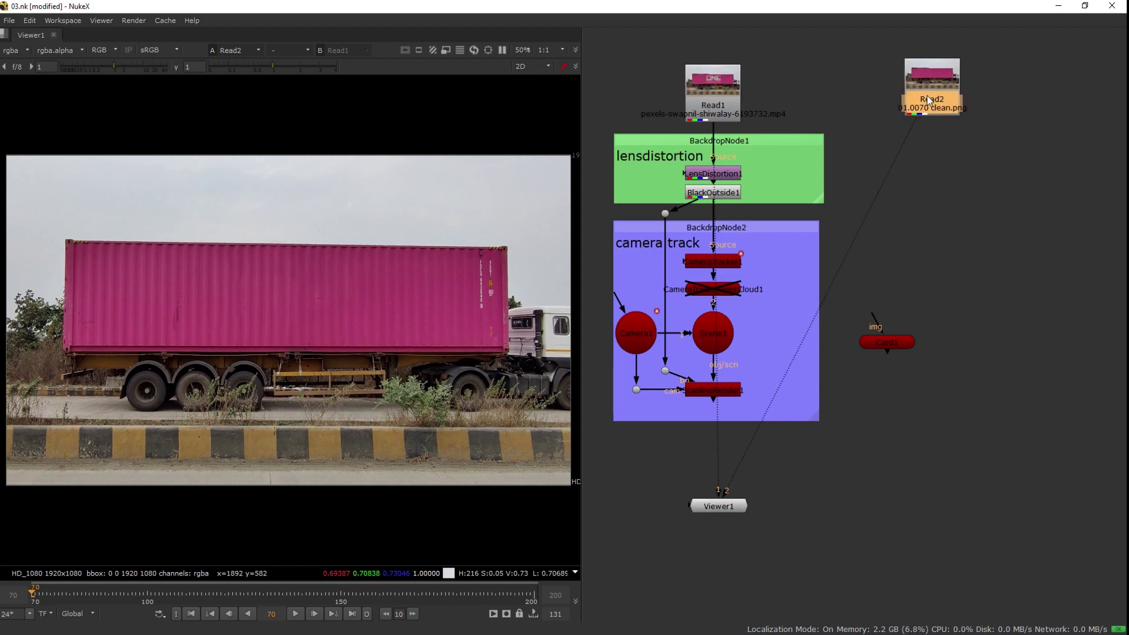
key("Tab")
type("rol")
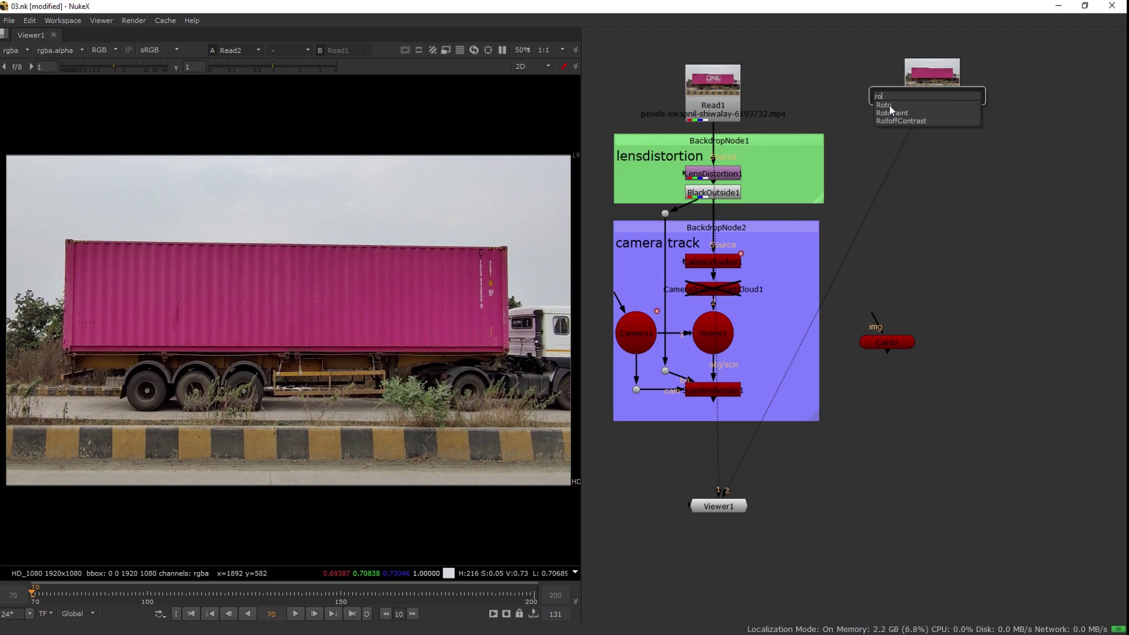
Step: Add a Roto node under the clean plate and frame the ONE logo on the original plate
key("Return")
left_click_drag(832, 37, 1012, 306)
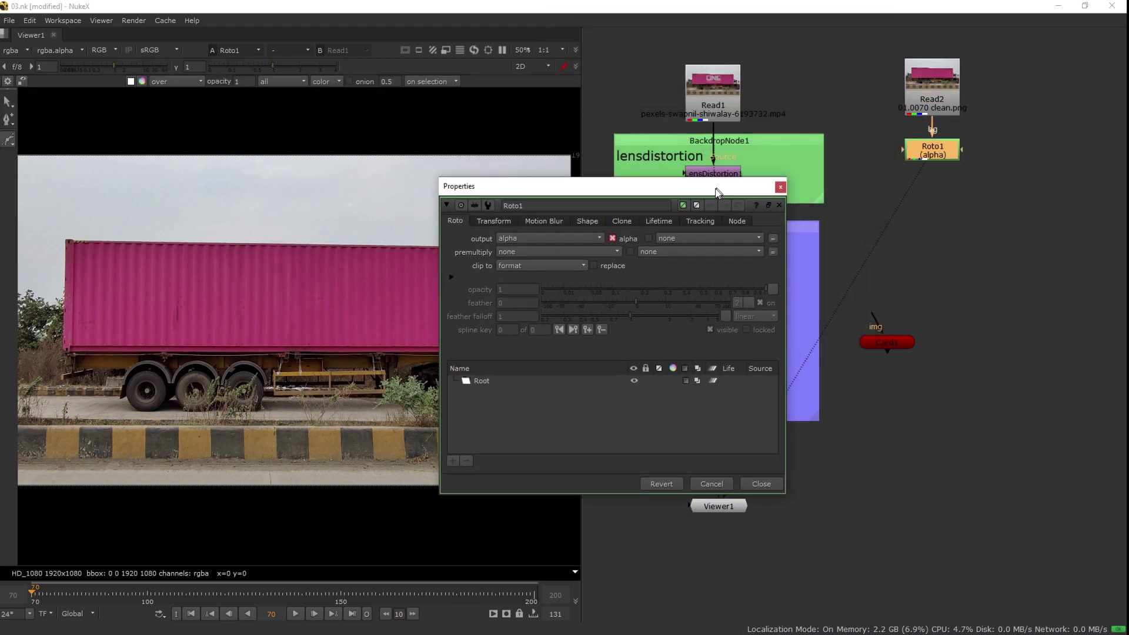
left_click(712, 100)
key("1")
scroll(282, 243, "up", 3)
left_click_drag(283, 242, 261, 308)
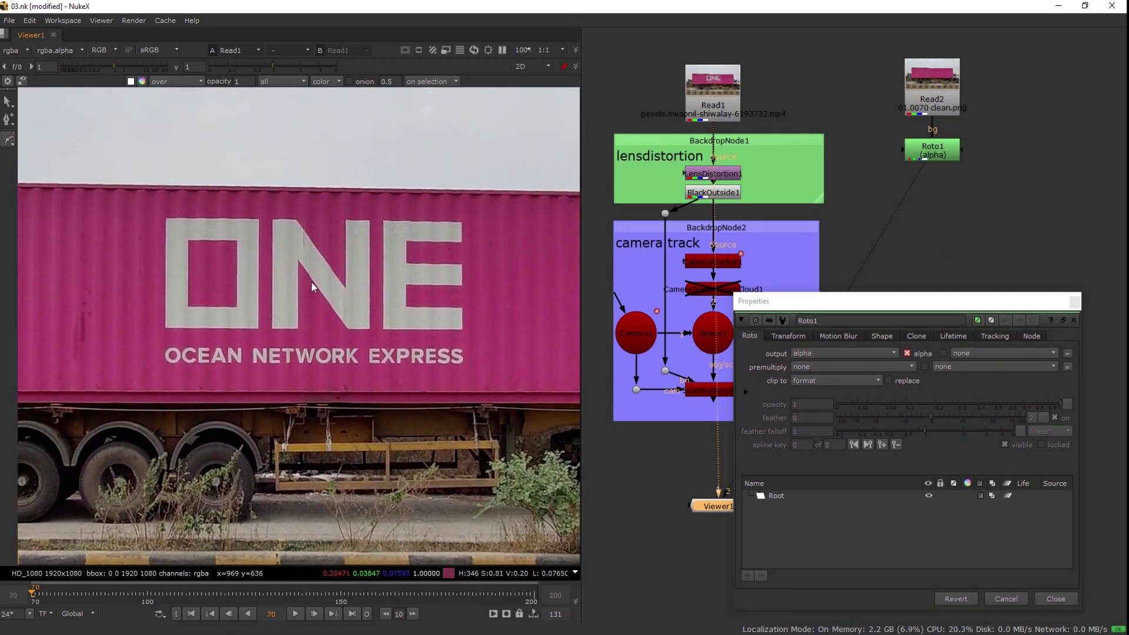
Step: Draw a rectangular Bezier around the ONE logo, lowering its bottom points and nudging the left edge
left_click(133, 204)
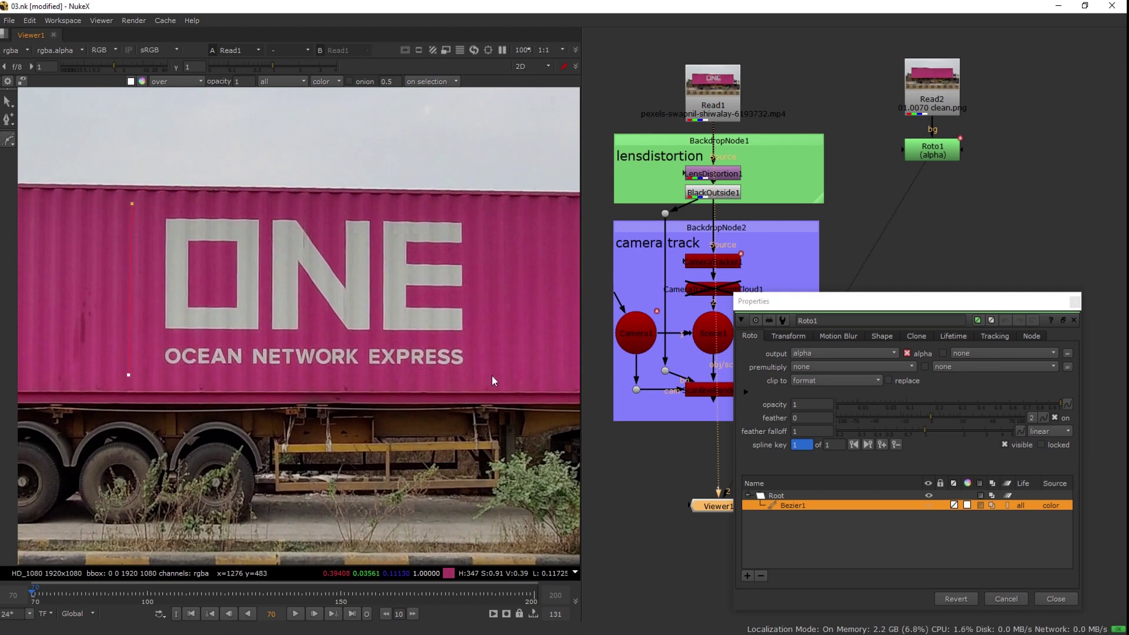
left_click(494, 211)
left_click(132, 204)
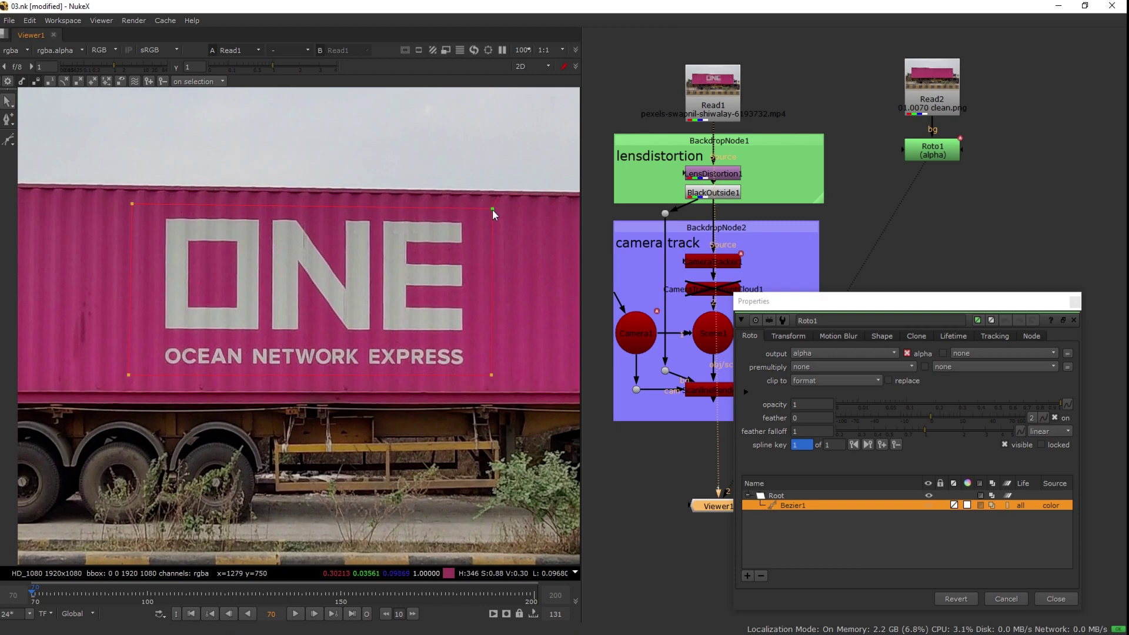
mouse_move(89, 346)
left_mouse_down()
mouse_move(545, 385)
mouse_move(487, 391)
left_mouse_up()
left_click_drag(87, 185, 183, 441)
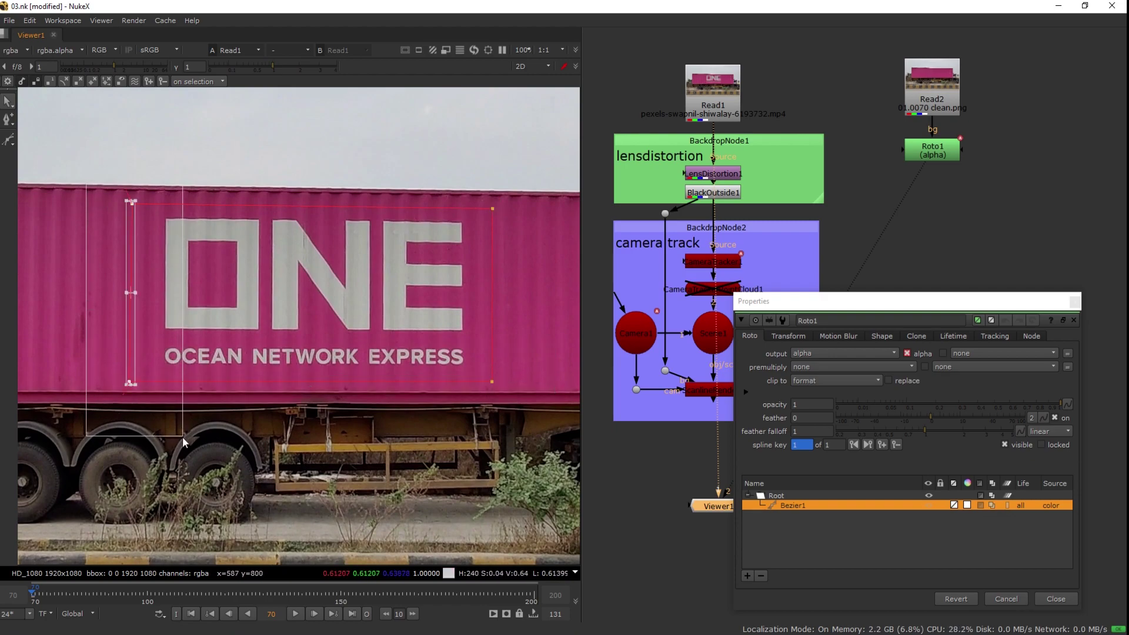
left_click_drag(131, 292, 138, 292)
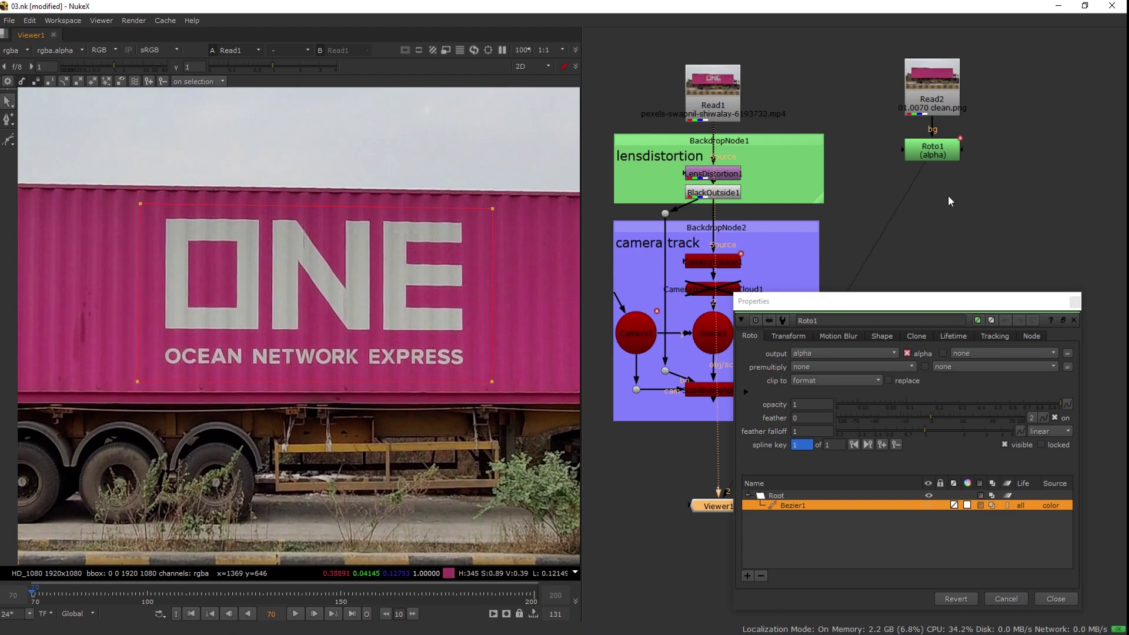
Step: Set Roto1's premultiply option to rgba
left_click(941, 151)
left_click(818, 361)
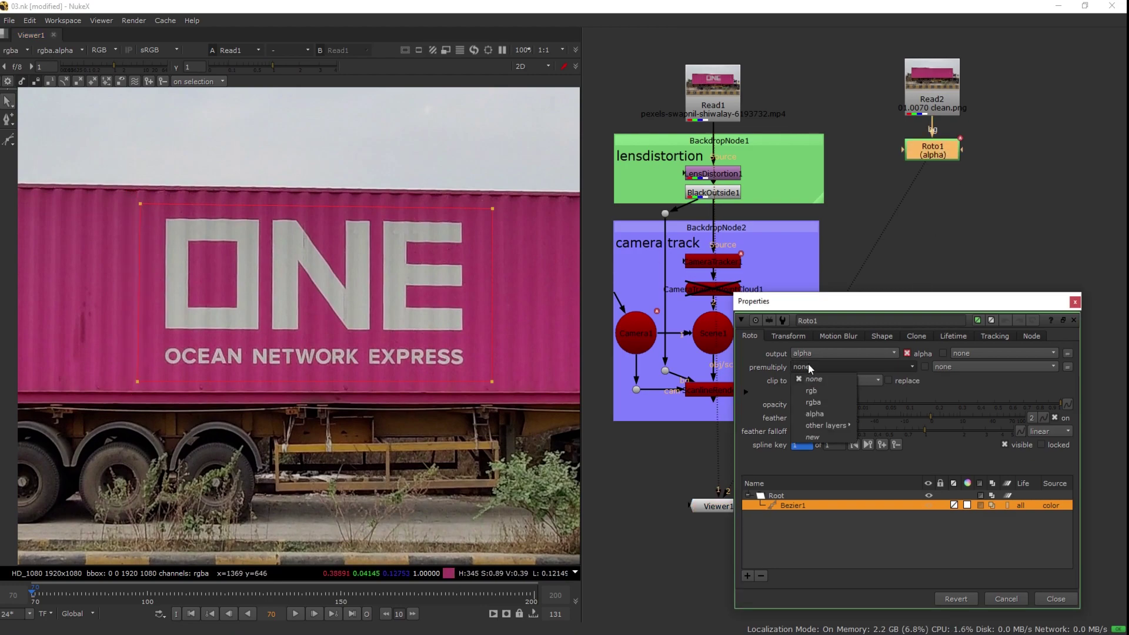
left_click(810, 403)
left_click(1057, 599)
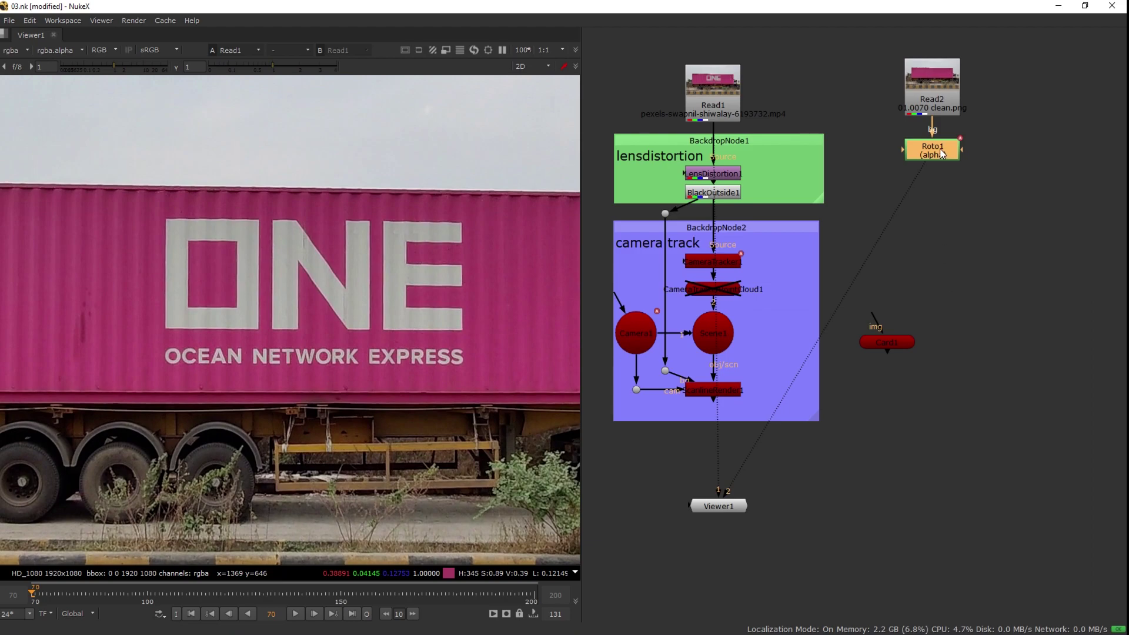
Step: Paste a copy of LensDistortion1 under Roto1 as LensDistortion2
key("1")
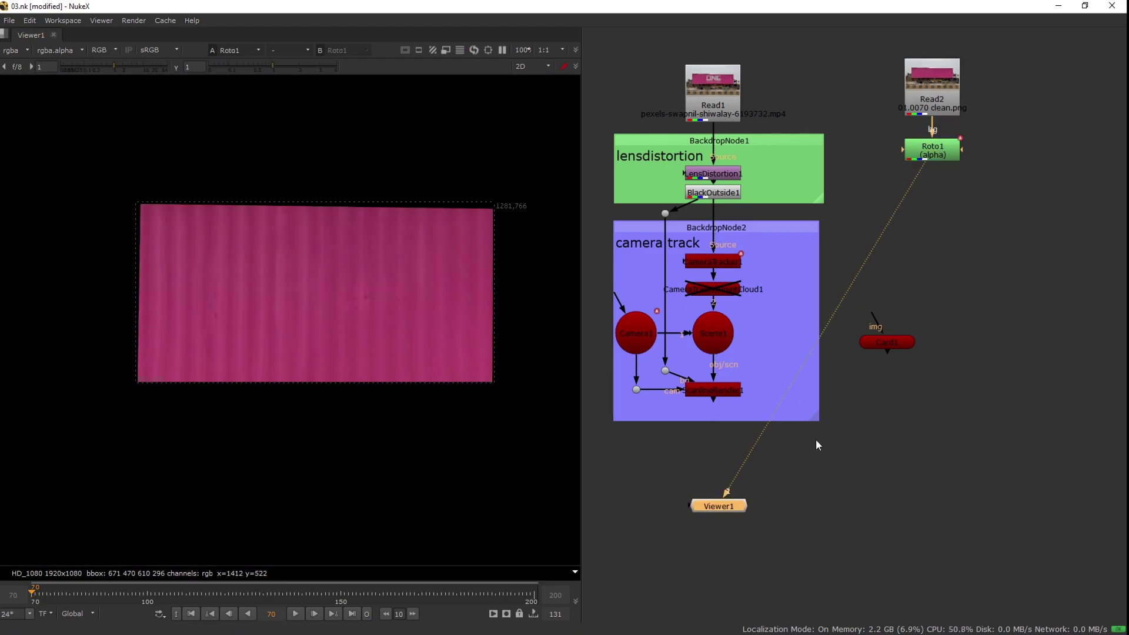
left_click(669, 166)
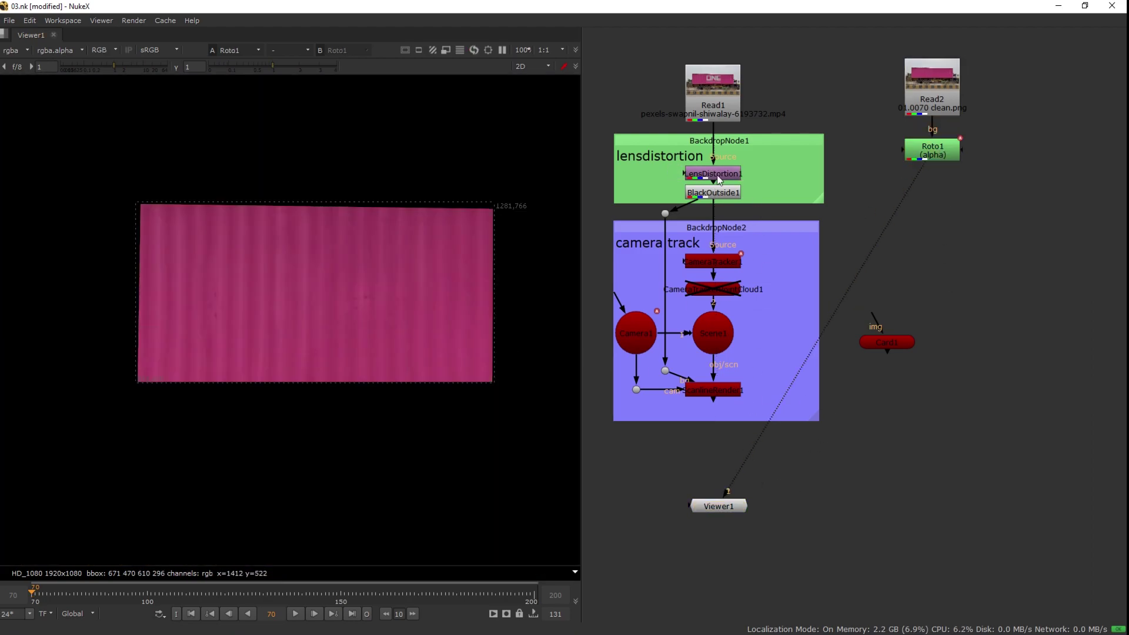
left_click(713, 174)
left_click_drag(931, 97, 932, 93)
key("ctrl+v")
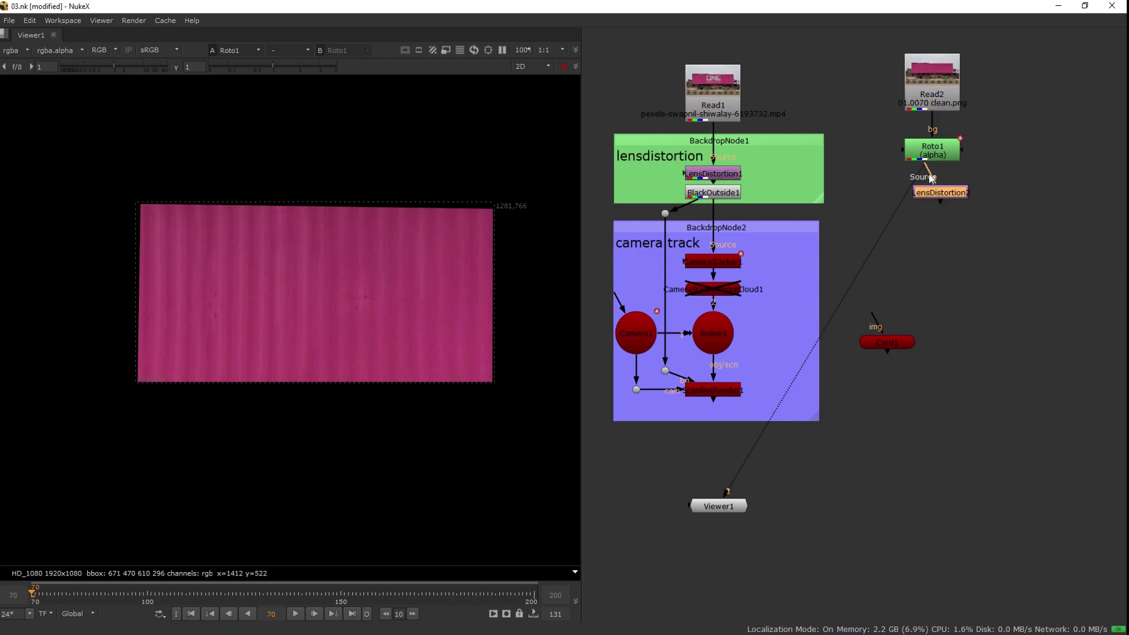
key("1")
left_click_drag(940, 193, 931, 192)
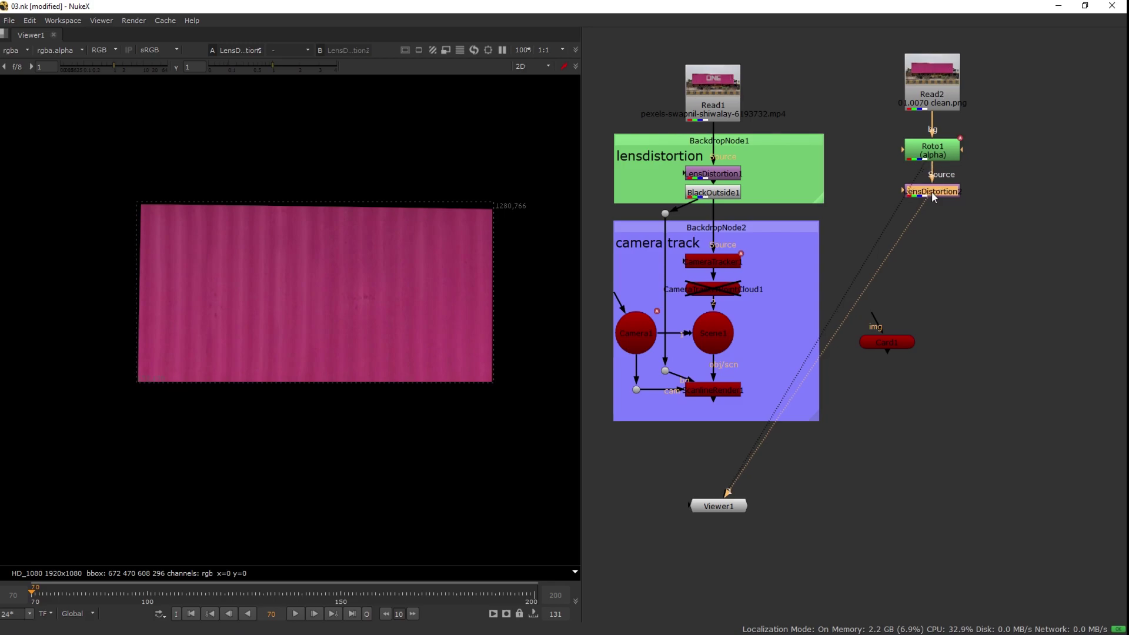
Step: Compare LensDistortion2 with ScanlineRender1 in the viewer, tidy the nodes and fit the frame
left_click(723, 396)
key("2")
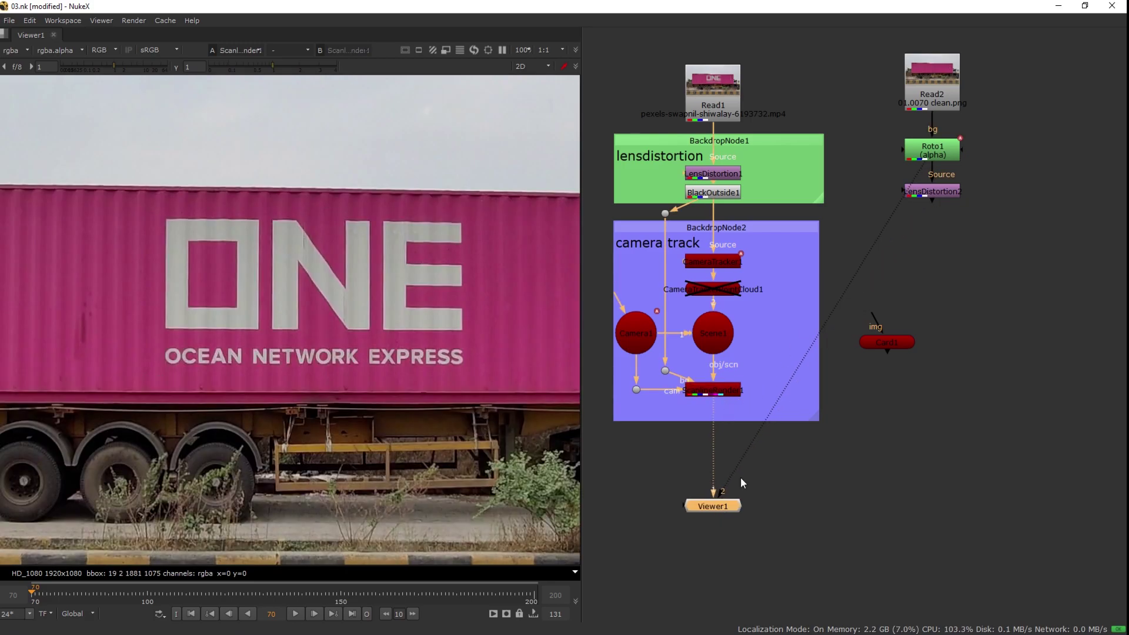
left_click(933, 190)
key("2")
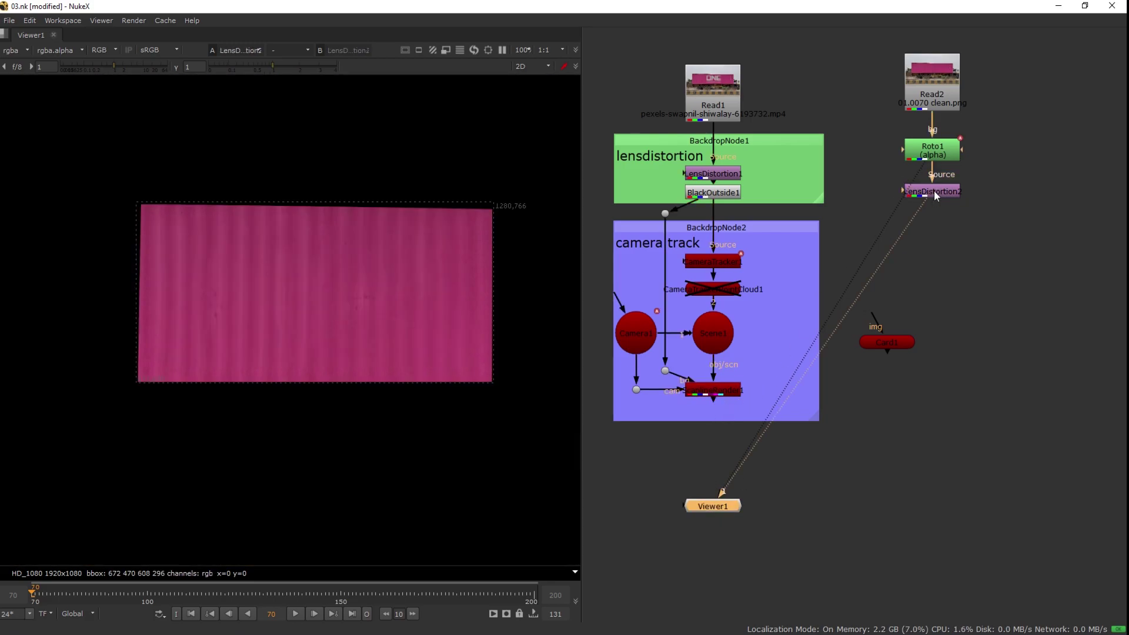
left_click(935, 229)
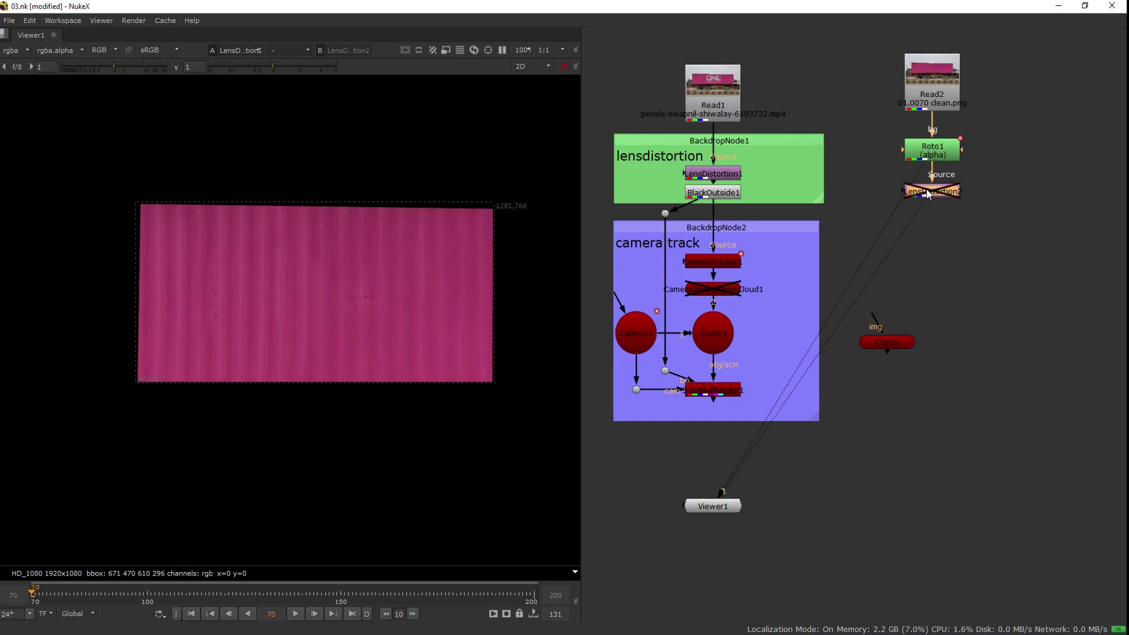
left_click(729, 391)
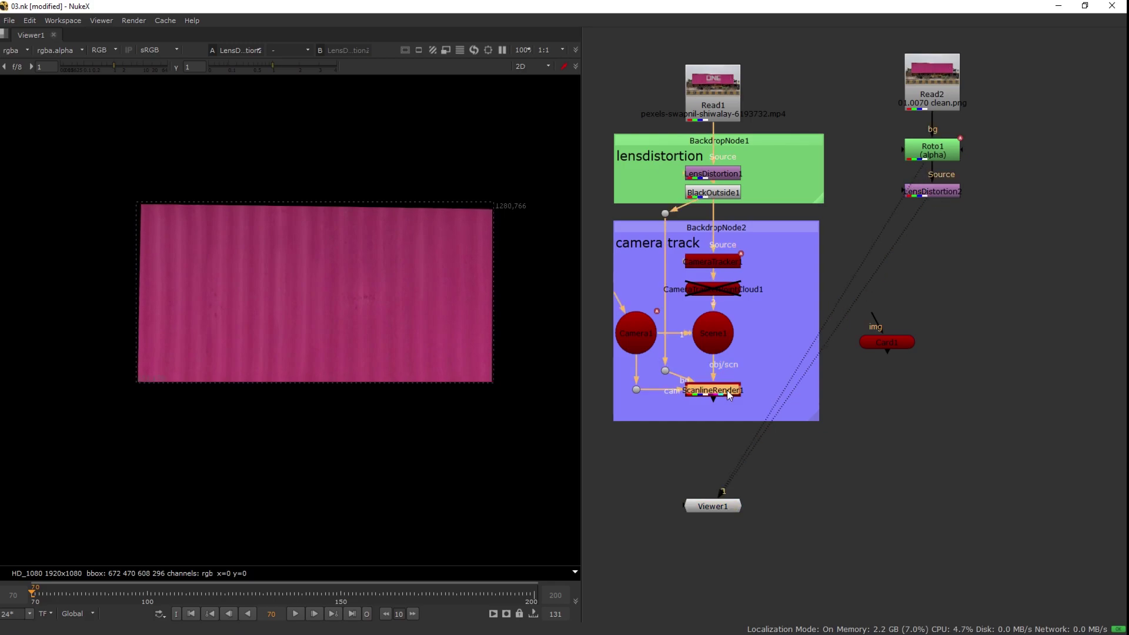
key("2")
left_click_drag(937, 152, 936, 141)
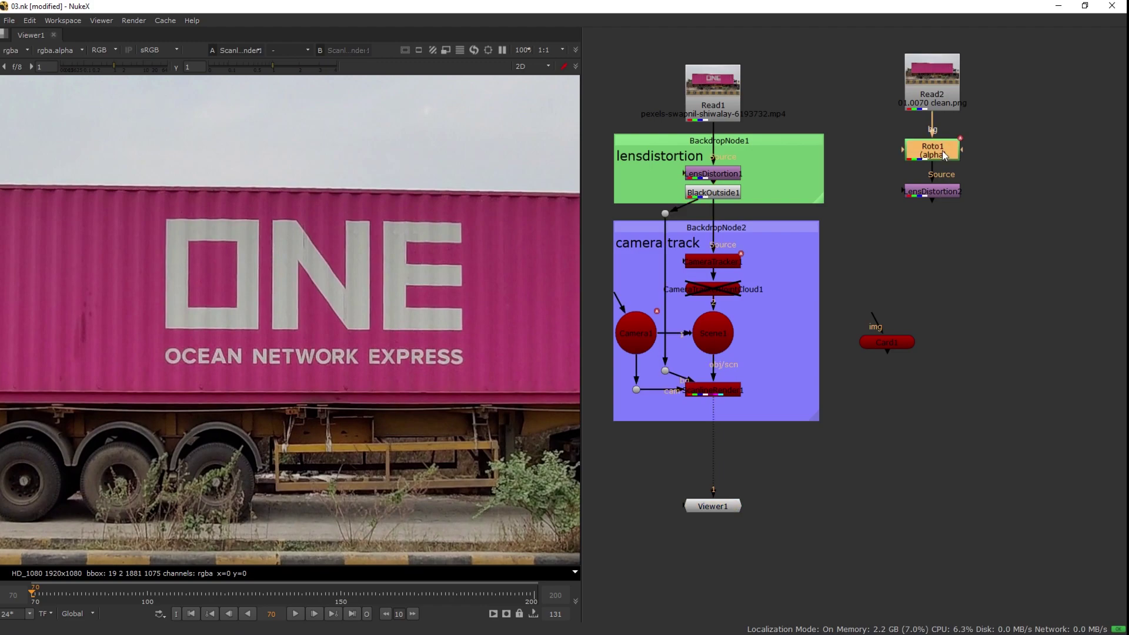
left_click_drag(937, 188, 937, 171)
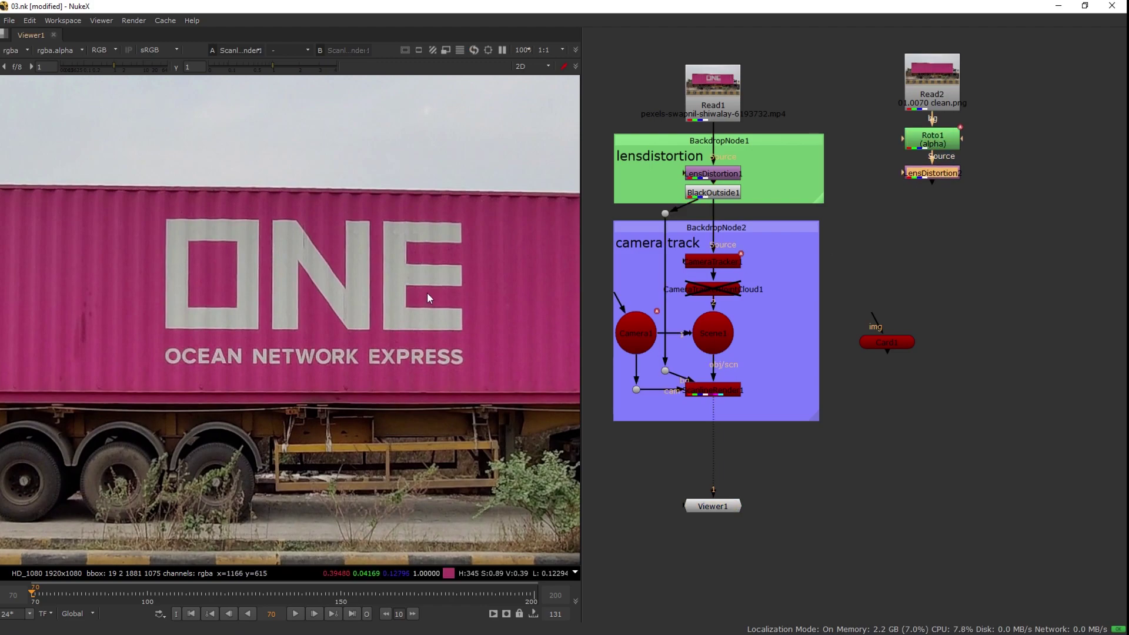
key("f")
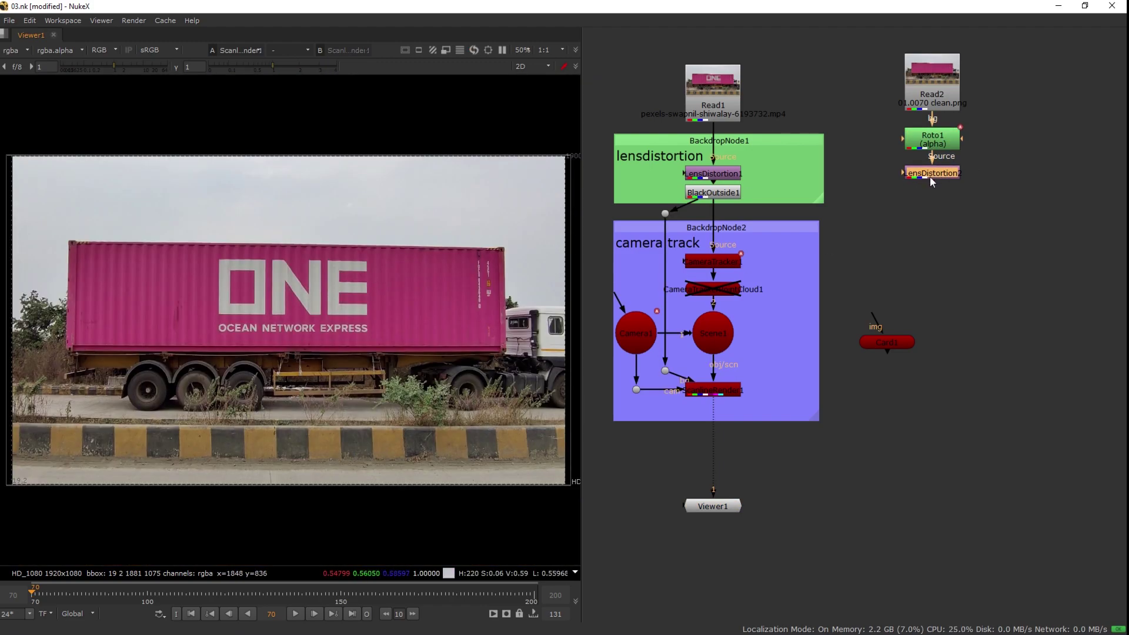
key("Tab")
Step: Add a FrameHold below the redistorted patch holding frame 70
type("fra")
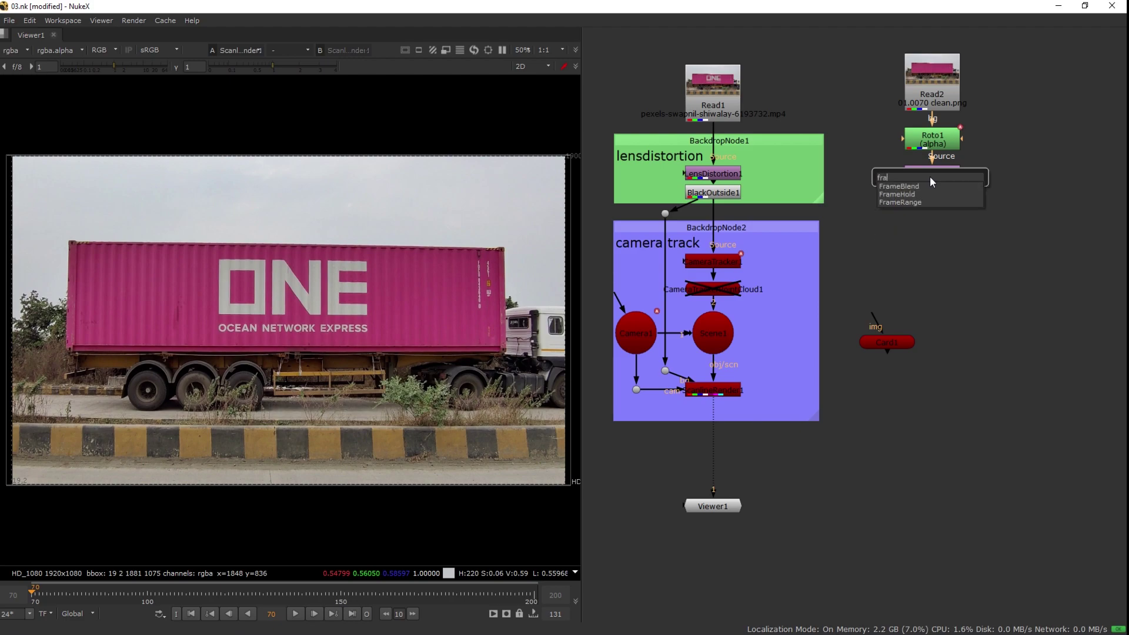
left_click(906, 193)
type("70")
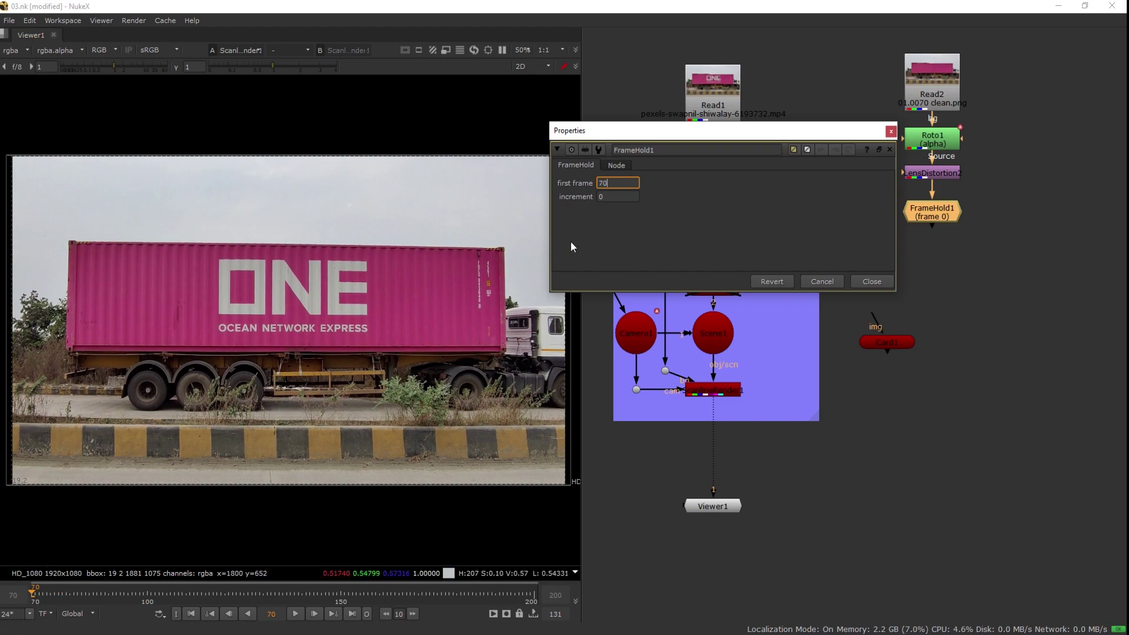
key("Return")
left_click(872, 281)
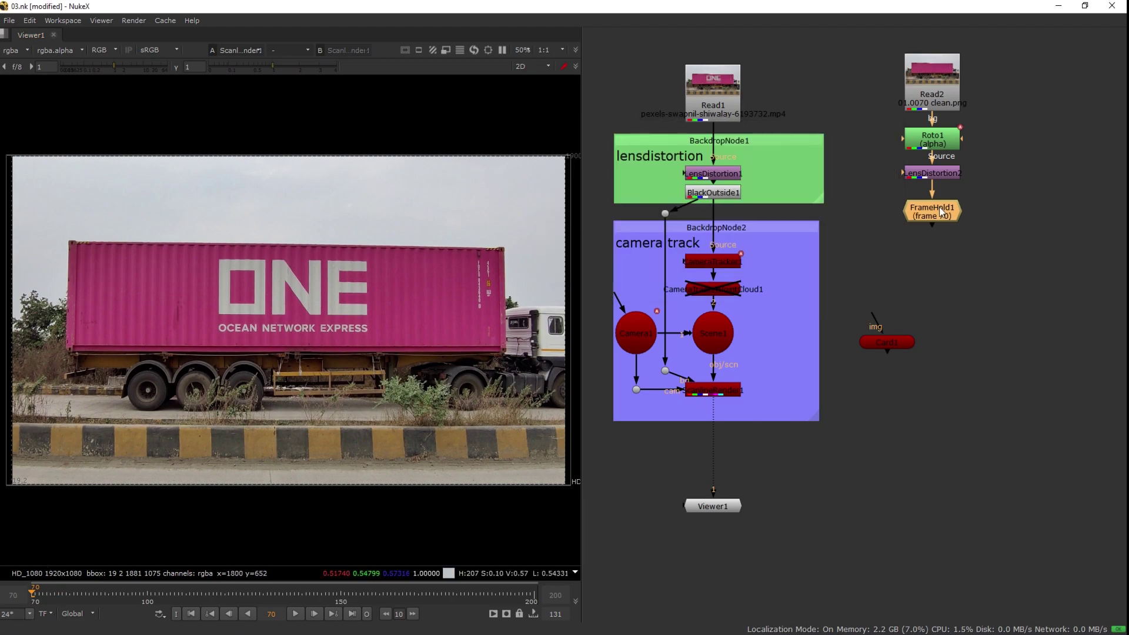
Step: Add a Project3D node below the FrameHold, moving Card1 out of the way
left_click_drag(898, 336, 895, 365)
left_click(932, 209)
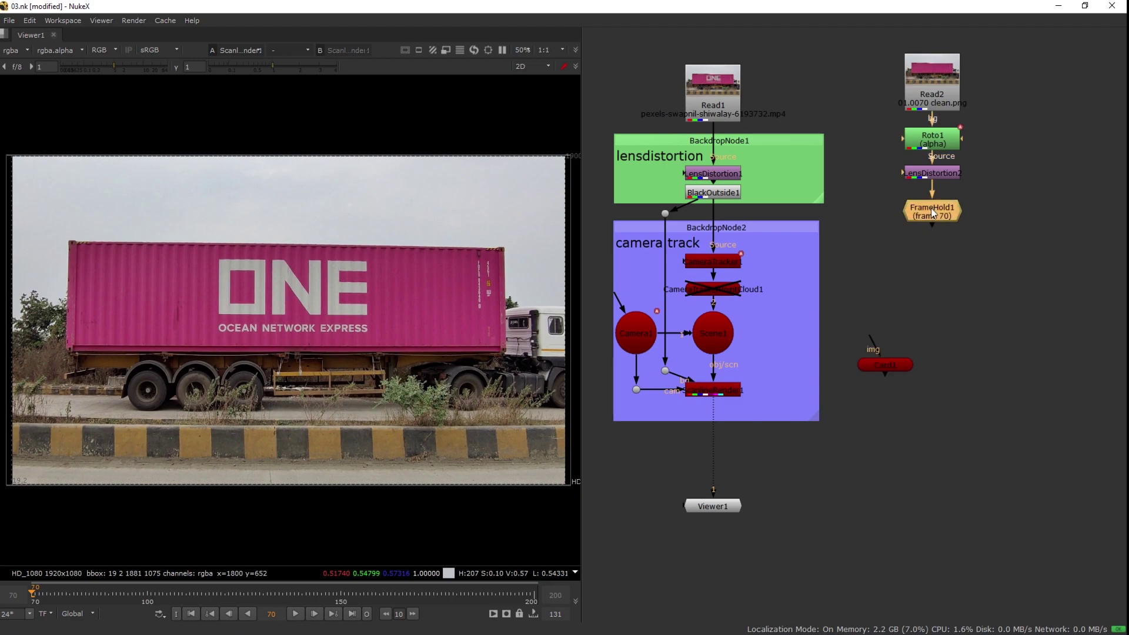
key("Tab")
type("pro")
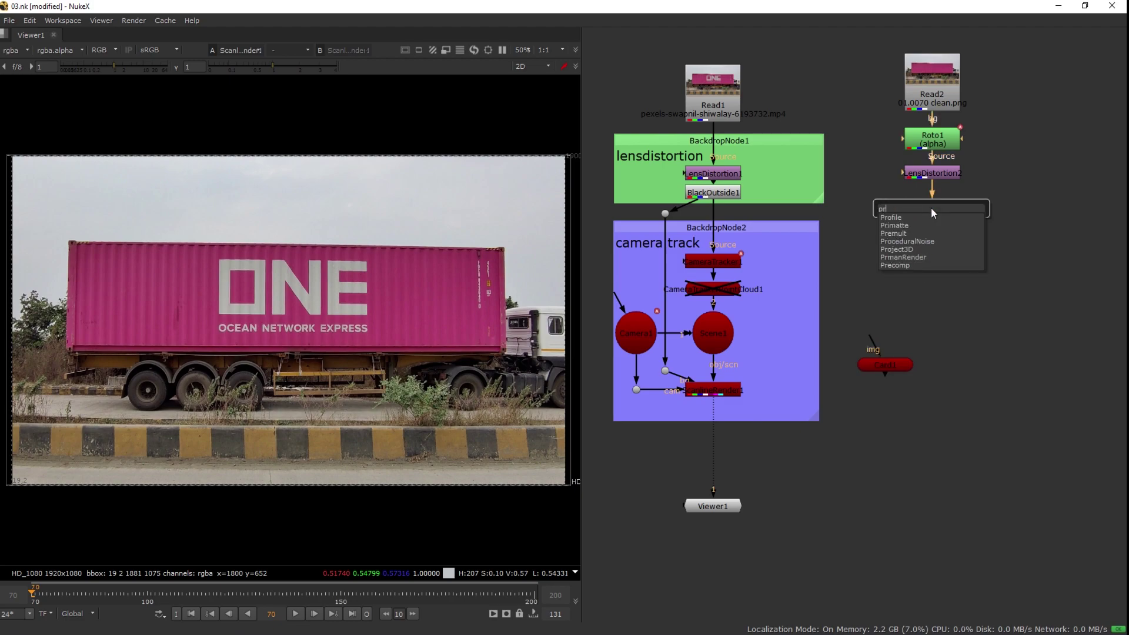
left_click(904, 234)
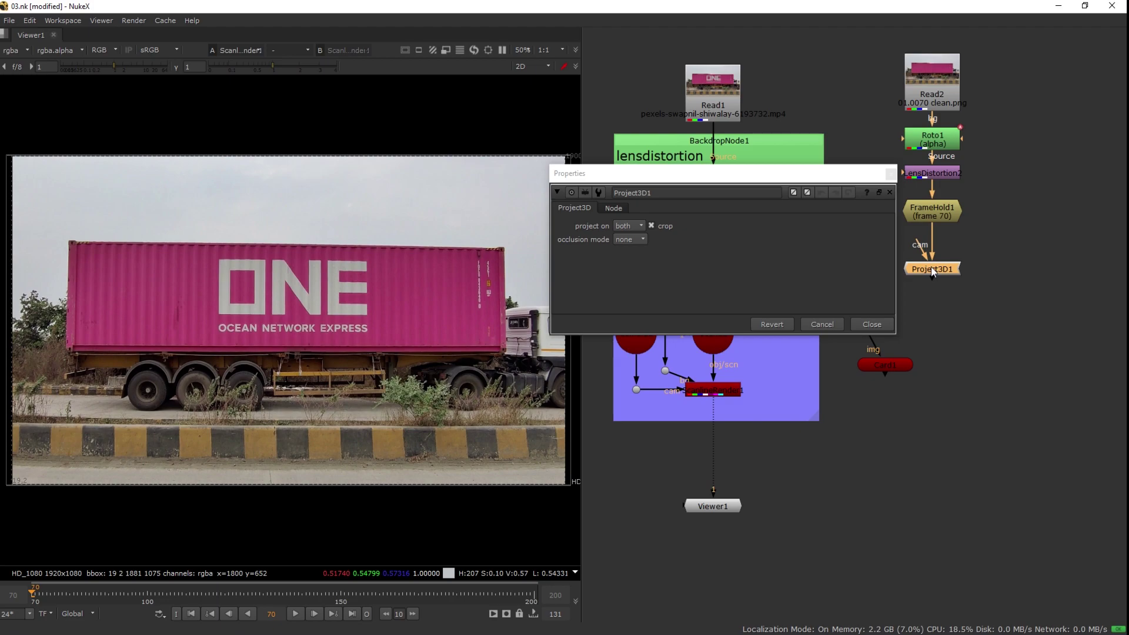
left_click_drag(934, 257, 934, 260)
left_click_drag(939, 209, 939, 204)
left_click_drag(845, 175, 538, 198)
Step: Give the camera copy its own frame-70 FrameHold and connect it to Project3D's camera input
left_click(636, 338)
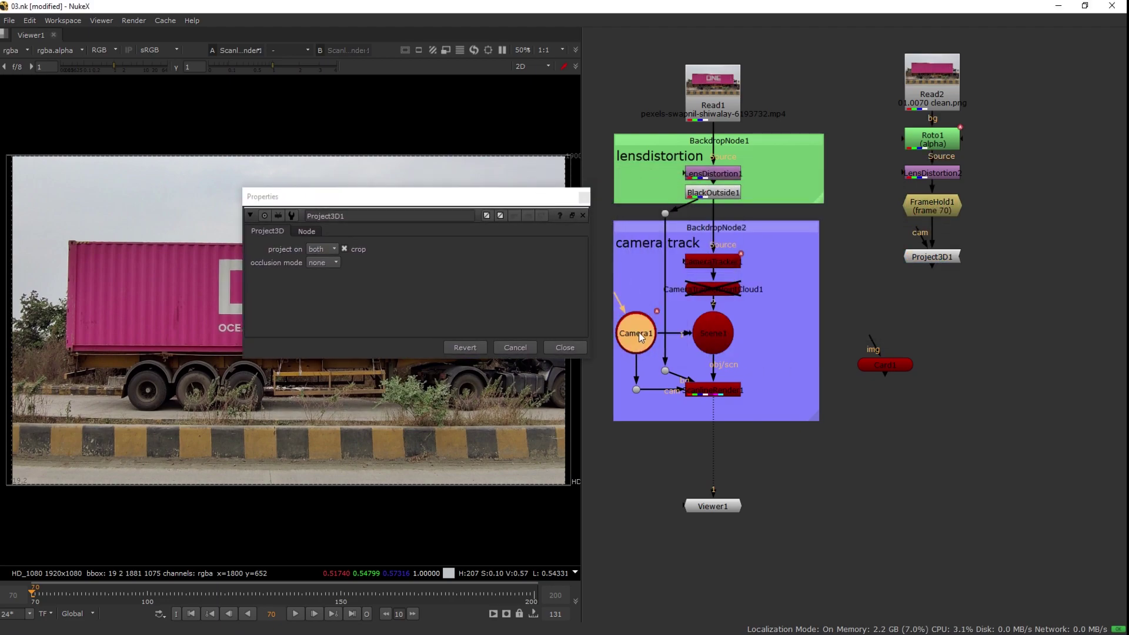
left_click(1060, 261)
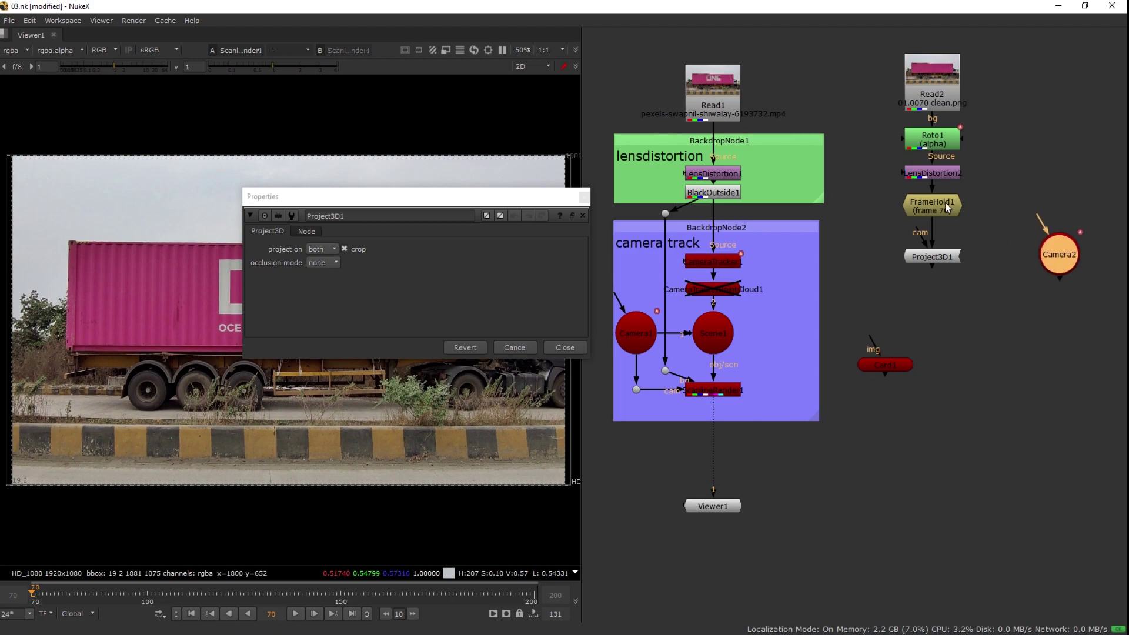
left_click(946, 206)
left_click(1053, 256)
key("ctrl+v")
mouse_move(1065, 291)
left_mouse_down()
mouse_move(1005, 260)
mouse_move(1012, 326)
left_mouse_up()
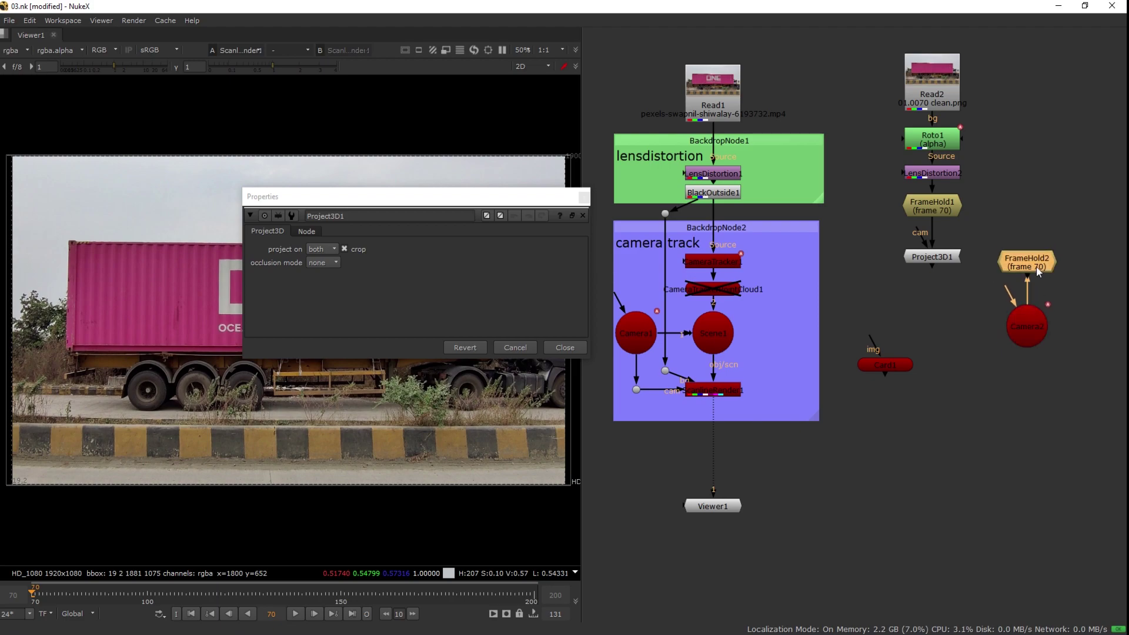
left_click_drag(925, 243, 1011, 264)
left_click_drag(1036, 324, 1051, 297)
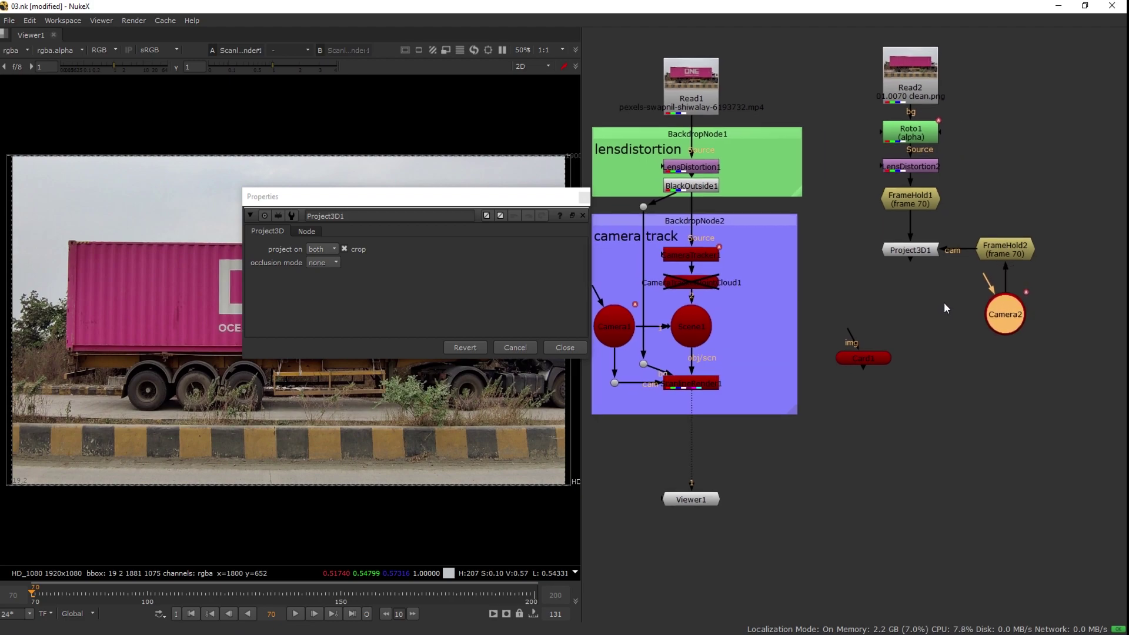
Step: Feed Project3D into Card1 and connect Card1 into the 3D scene
left_click(913, 249)
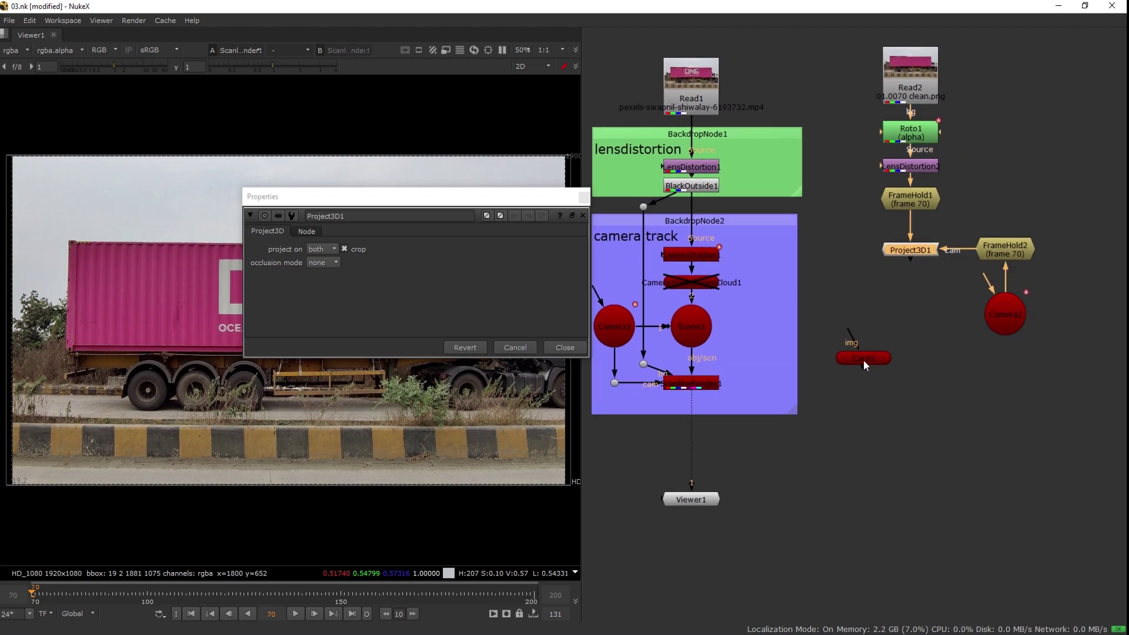
left_click_drag(863, 358, 923, 336)
mouse_move(917, 261)
left_mouse_down()
mouse_move(924, 336)
mouse_move(920, 318)
left_mouse_up()
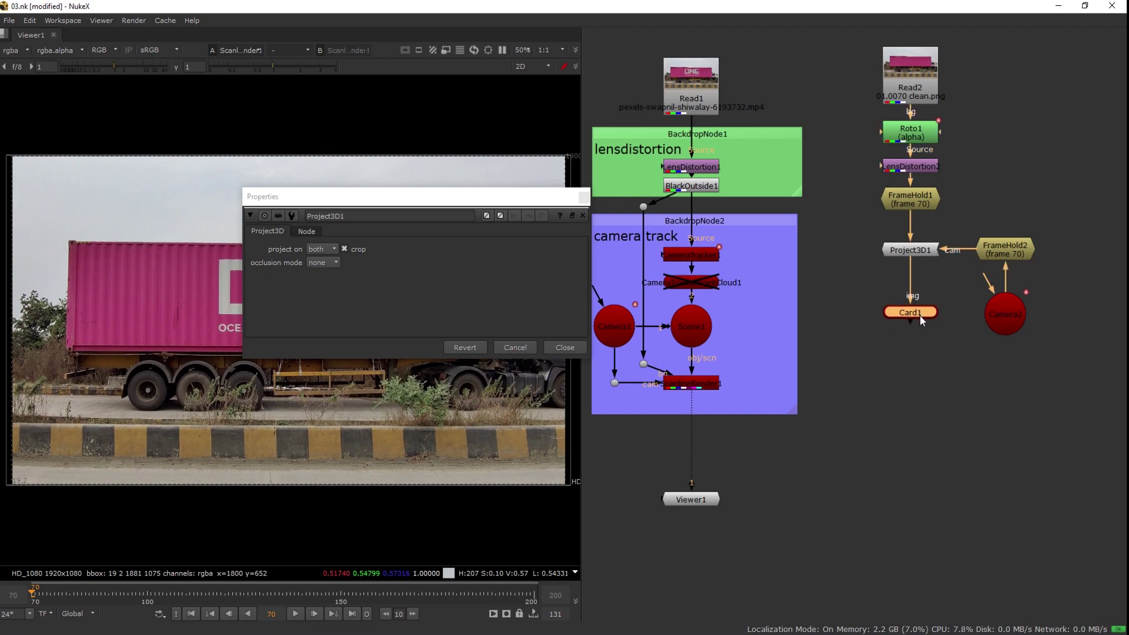
left_click(584, 197)
left_click_drag(910, 333, 712, 322)
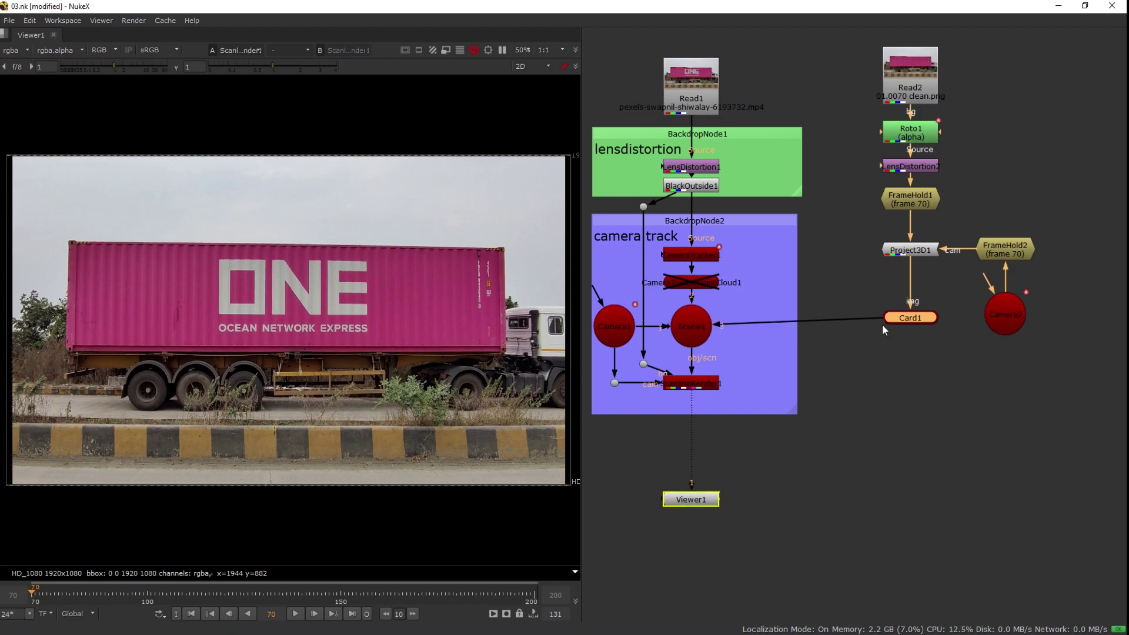
Step: Finish connecting the card to the scene, shift the patch branch left, and save the script
left_click_drag(913, 322, 912, 331)
left_click_drag(834, 53, 1068, 383)
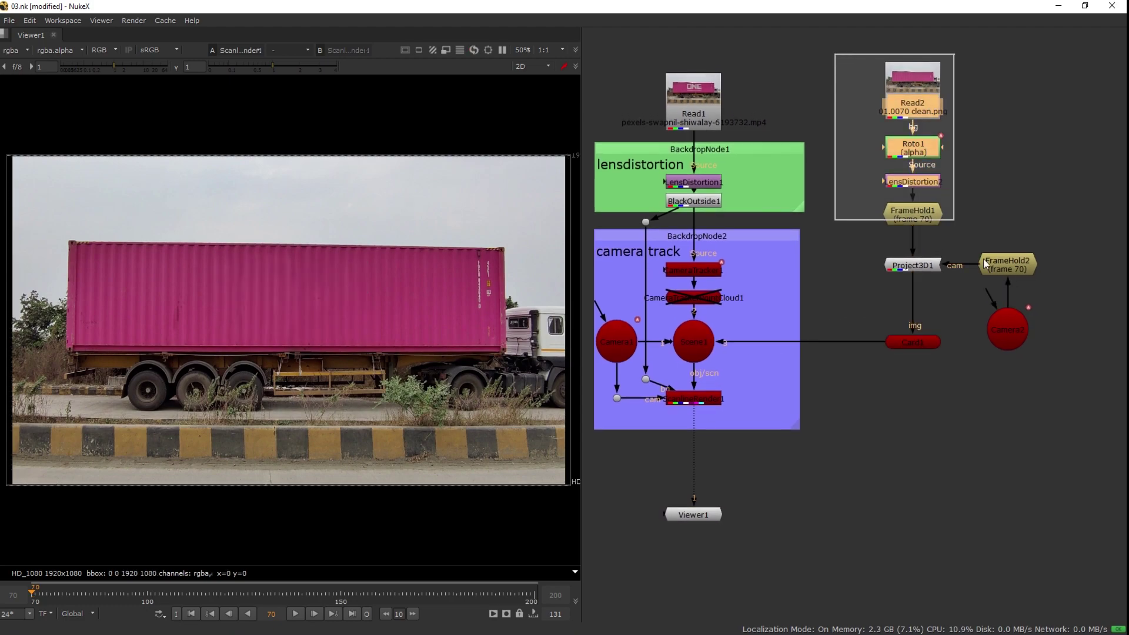
left_click_drag(1001, 340, 992, 339)
left_click(969, 397)
key("ctrl+s")
left_click_drag(962, 388, 960, 400)
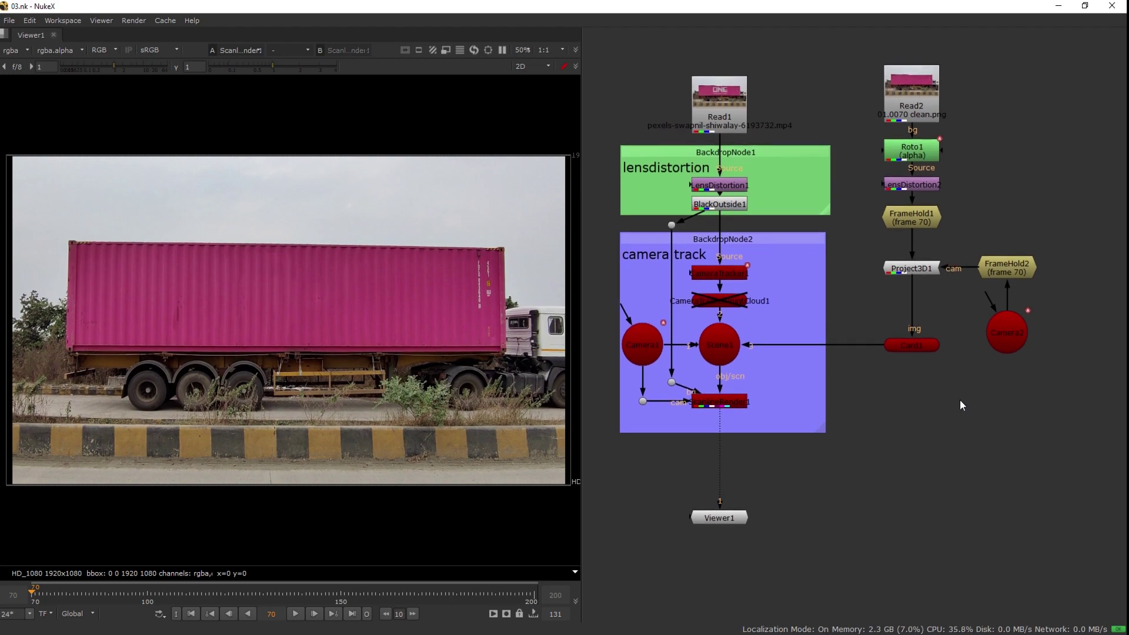
Step: Play the ScanlineRender output to review the patch, stopping on frame 156
left_click(731, 406)
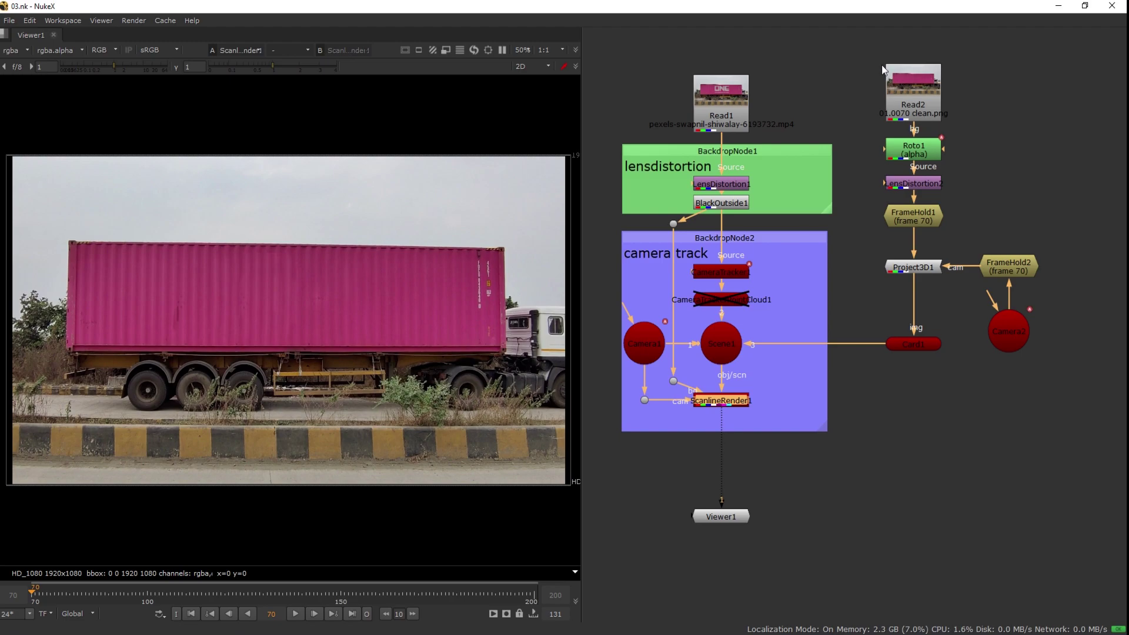
scroll(881, 402, "down", 3)
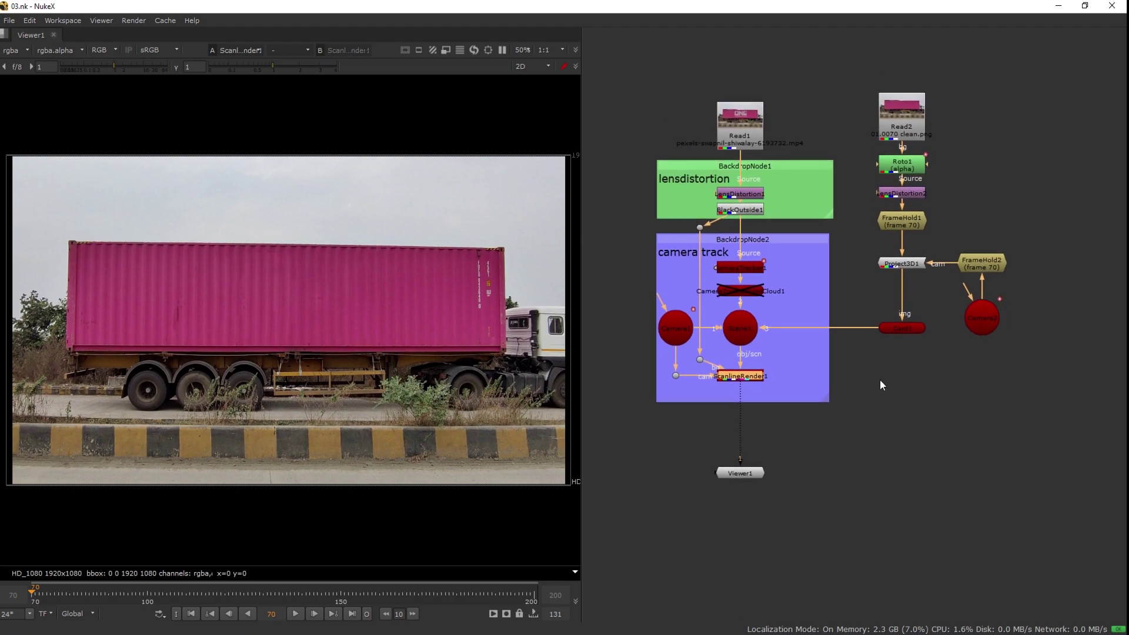
left_click(867, 431)
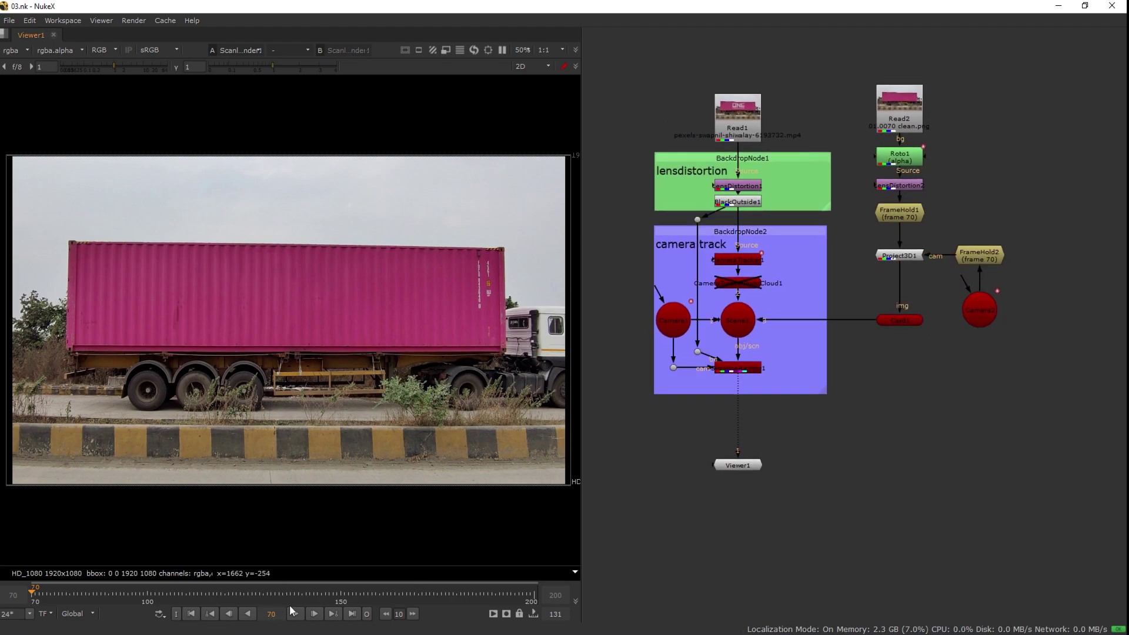
left_click(293, 613)
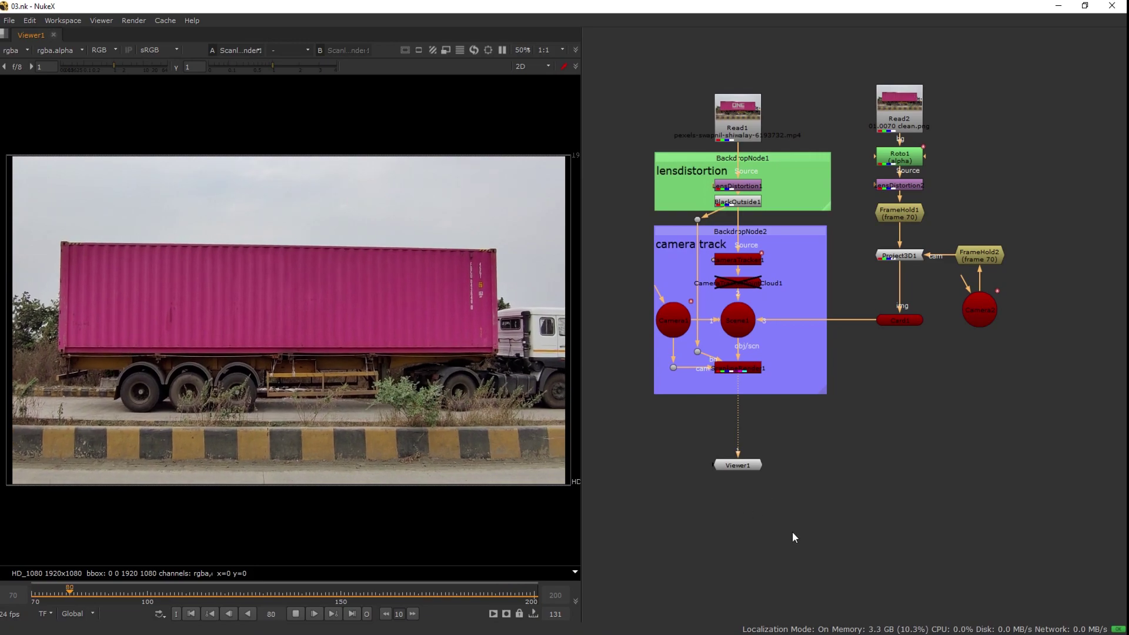
left_click_drag(311, 588, 365, 592)
left_click_drag(94, 243, 119, 240)
Step: Move Read2, Roto1 and LensDistortion2 higher in the graph and open Roto1's settings
left_click(753, 202)
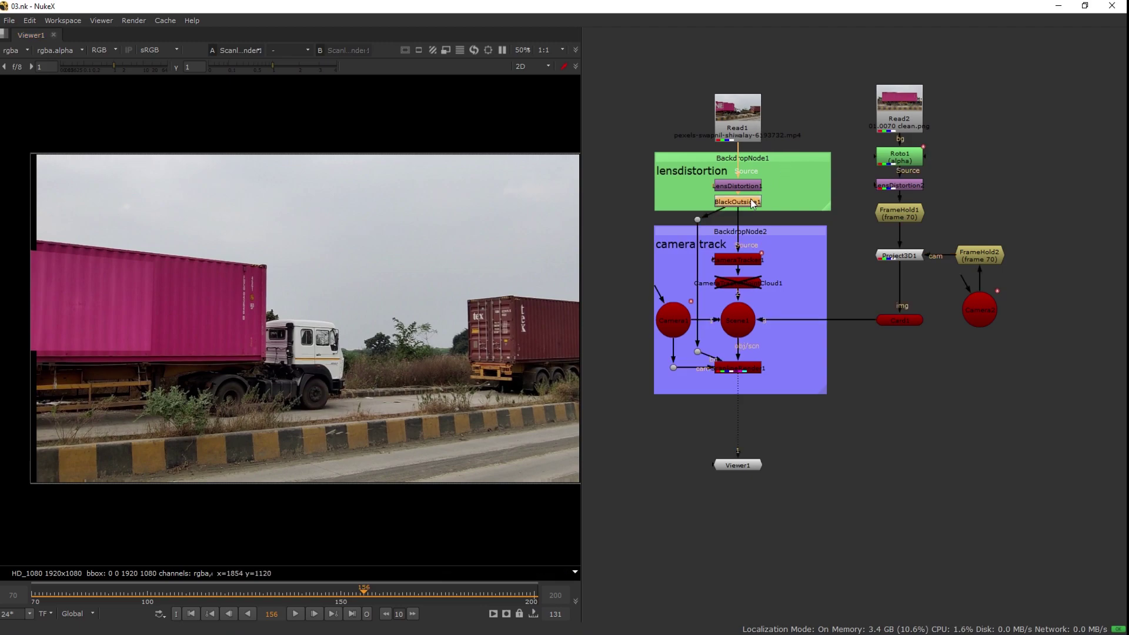
scroll(865, 88, "up", 2)
left_click_drag(860, 67, 1017, 225)
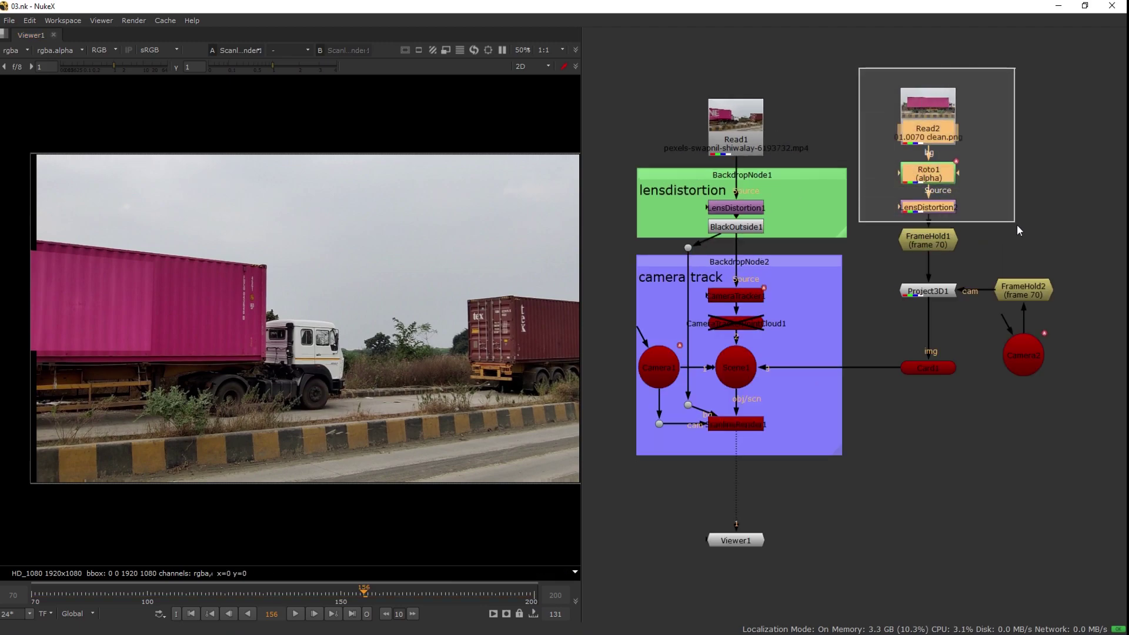
left_click_drag(933, 206, 935, 165)
left_click(953, 203)
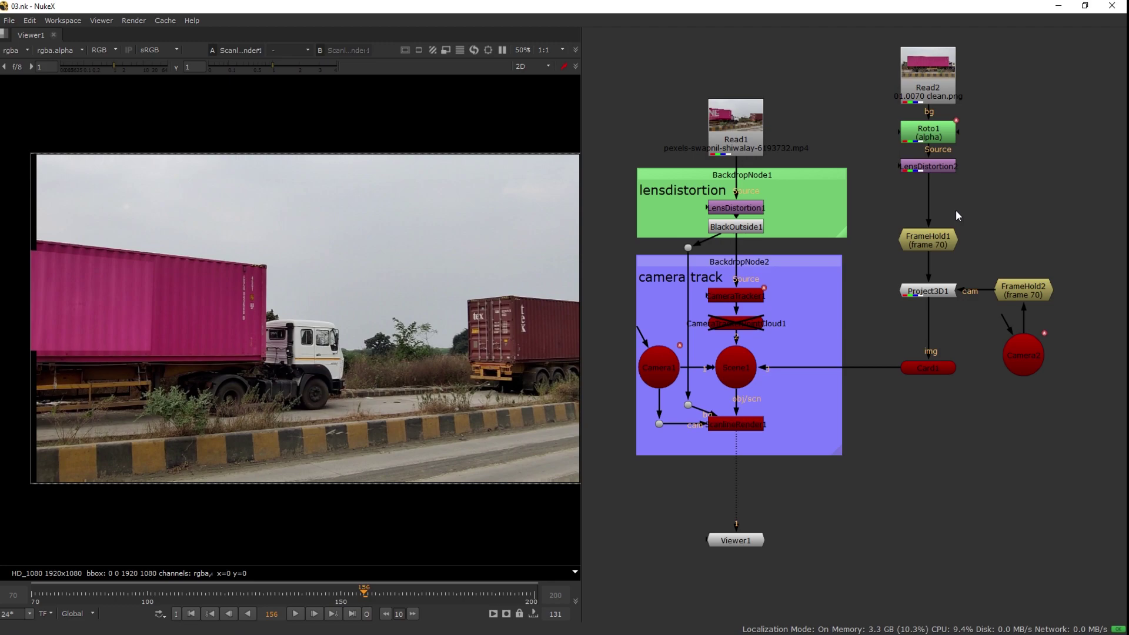
left_click(945, 135)
double_click(945, 134)
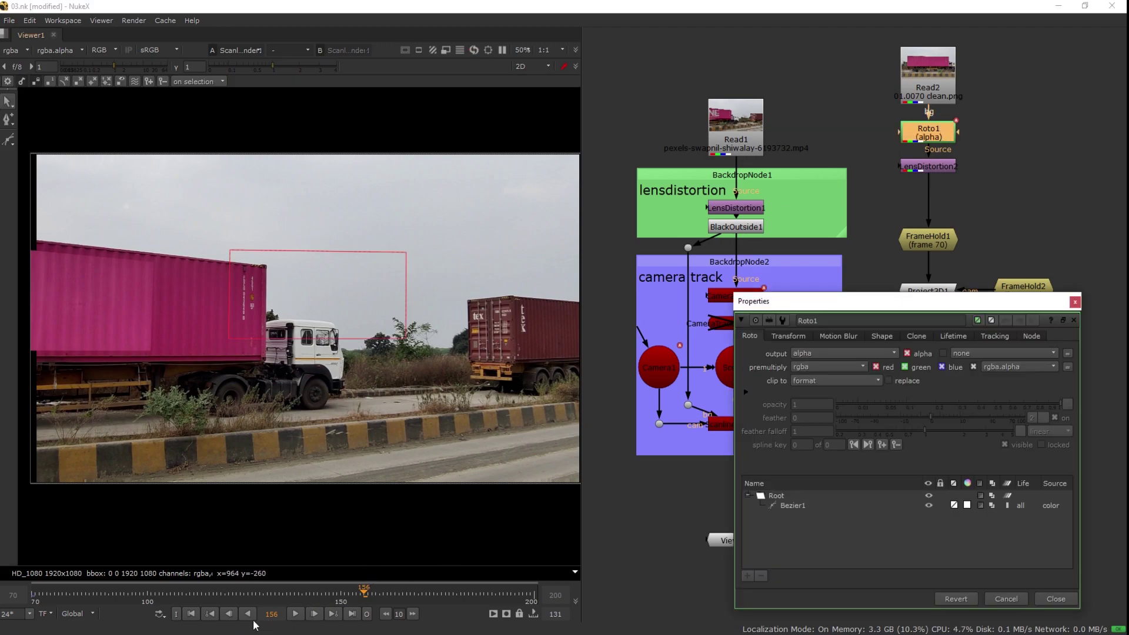
Step: At frame 70, inspect Roto1's Bezier1 rectangle, then move LensDistortion2 beside FrameHold1 and select both
left_click(191, 614)
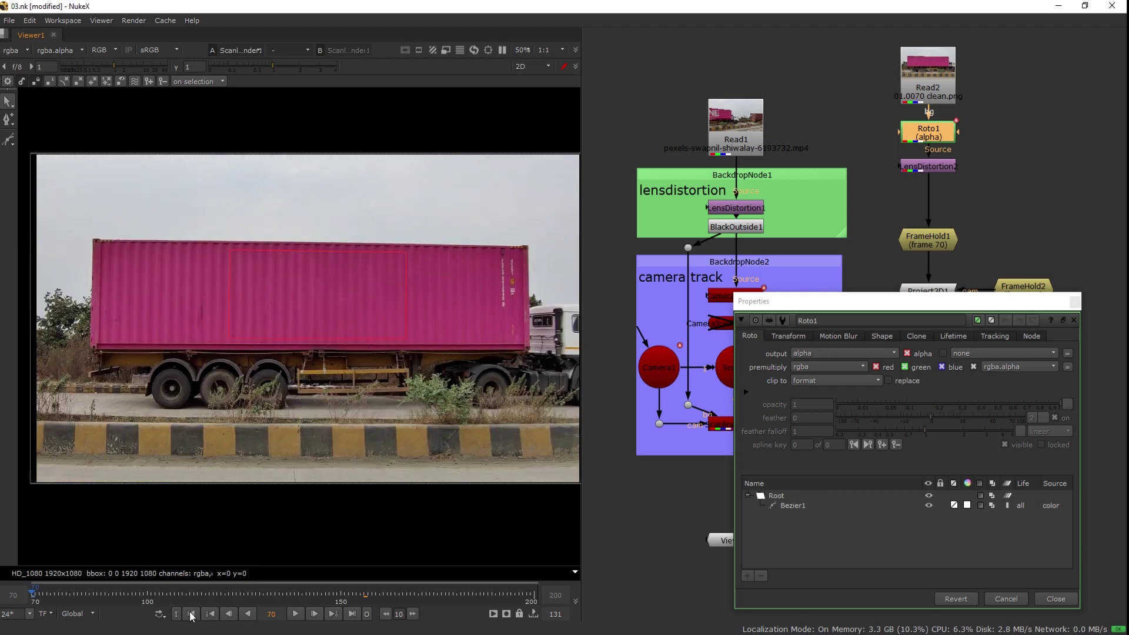
left_click(242, 249)
left_click_drag(154, 239, 479, 391)
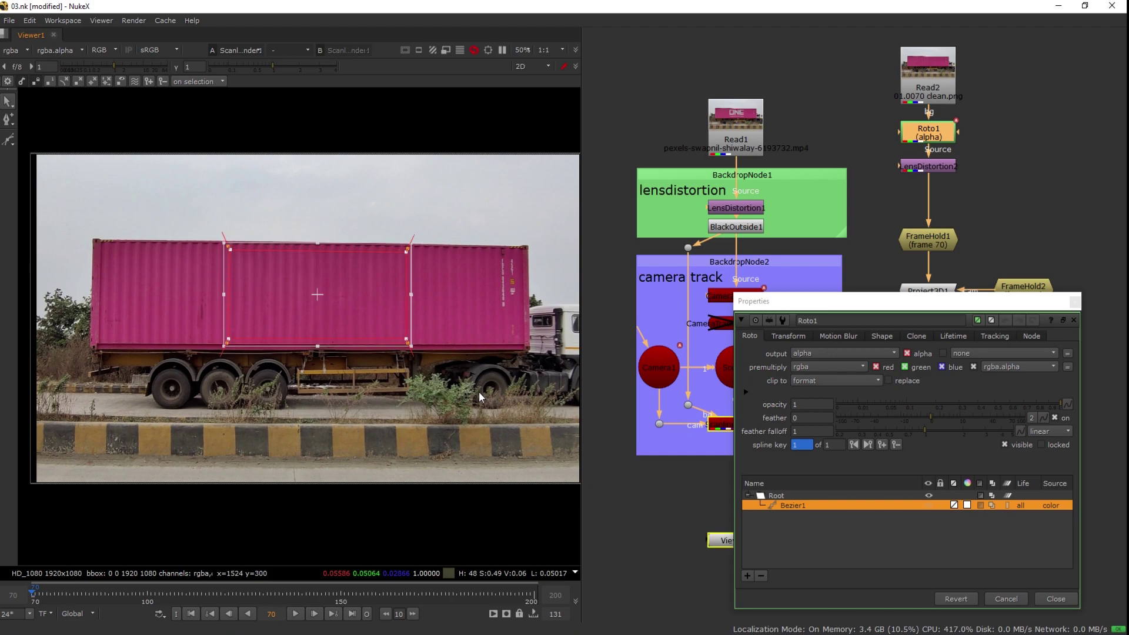
left_click(497, 358)
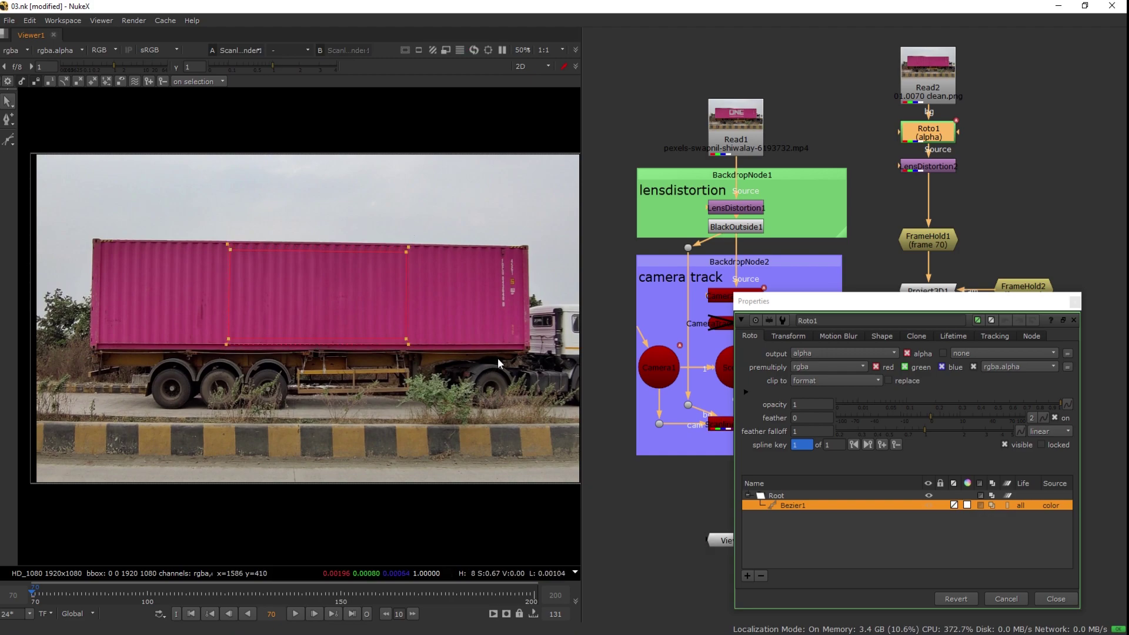
left_click_drag(937, 167, 940, 186)
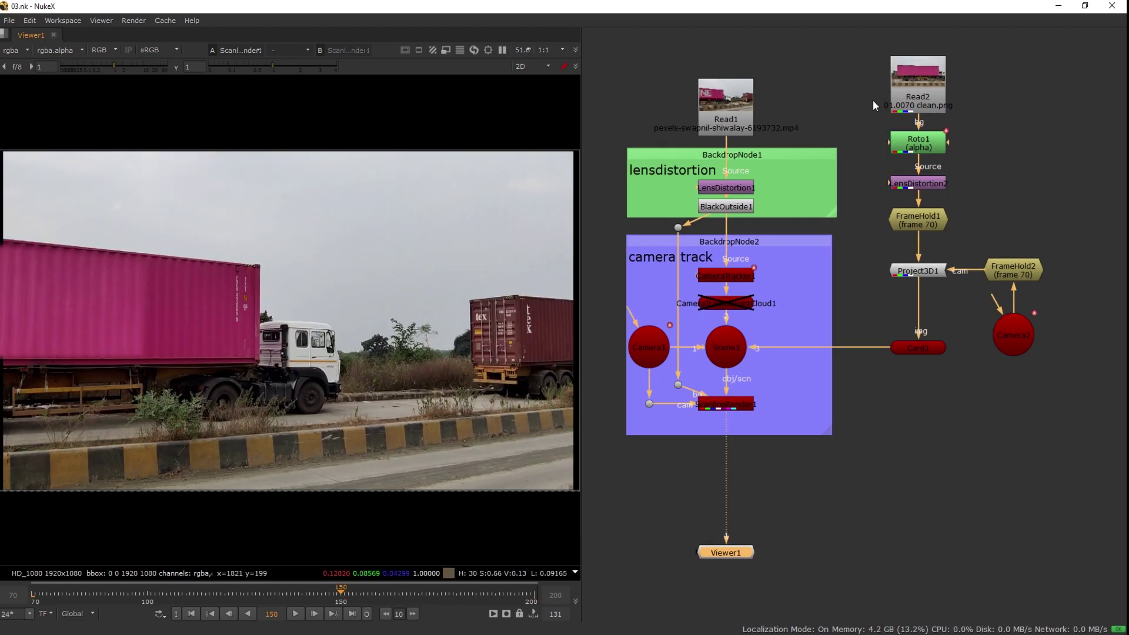
mouse_move(870, 126)
left_mouse_down()
mouse_move(978, 232)
mouse_move(933, 209)
left_mouse_up()
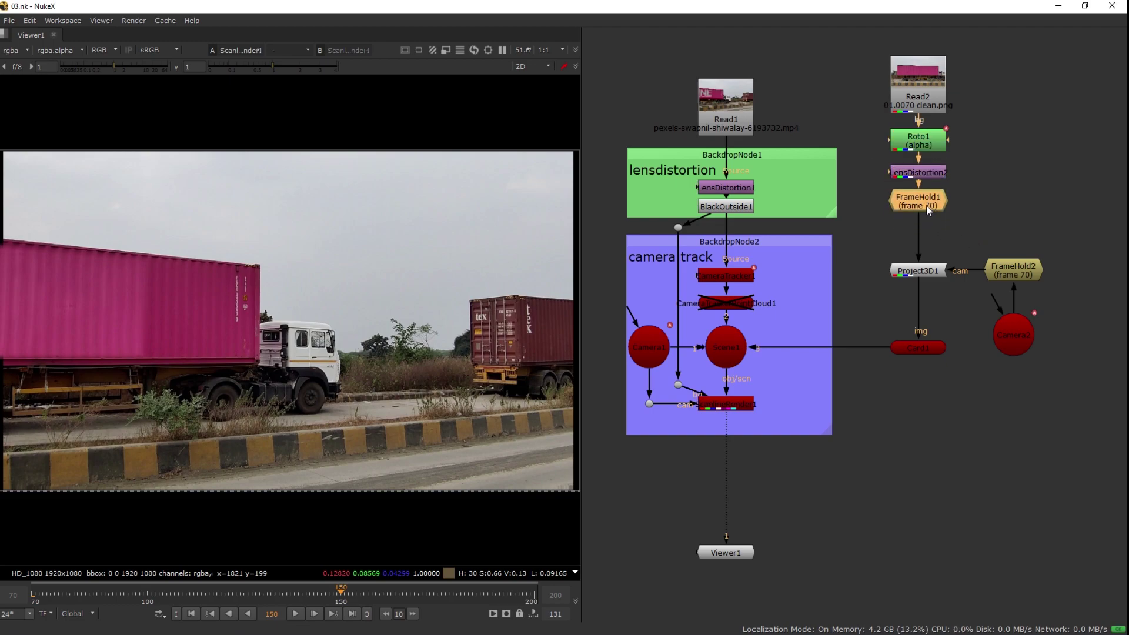
Step: Add a Grade node below FrameHold1
key("Tab")
type("gra")
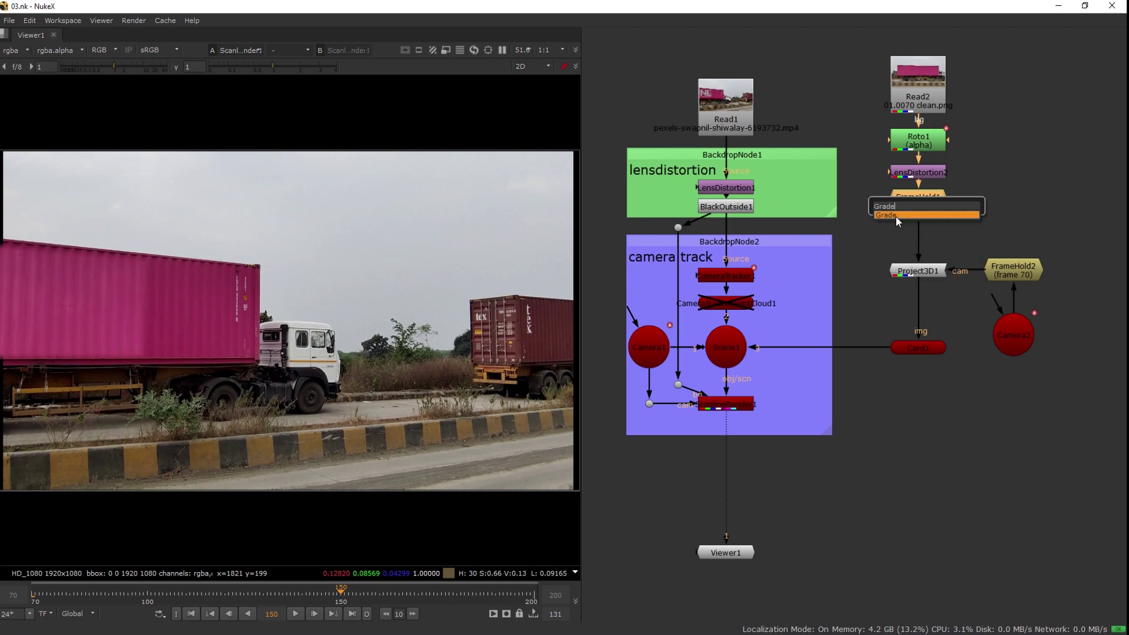
left_click(891, 223)
left_click_drag(924, 246, 925, 247)
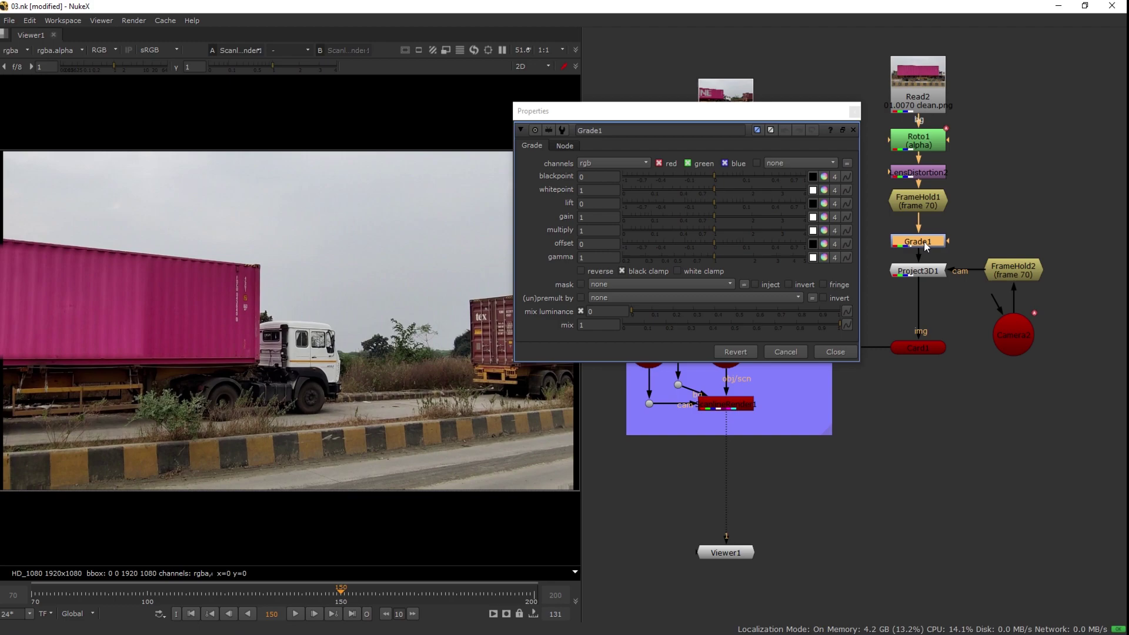
Step: At frame 70, keyframe Grade1's gain, multiply, offset, gamma, lift, whitepoint and blackpoint at defaults
left_click(190, 615)
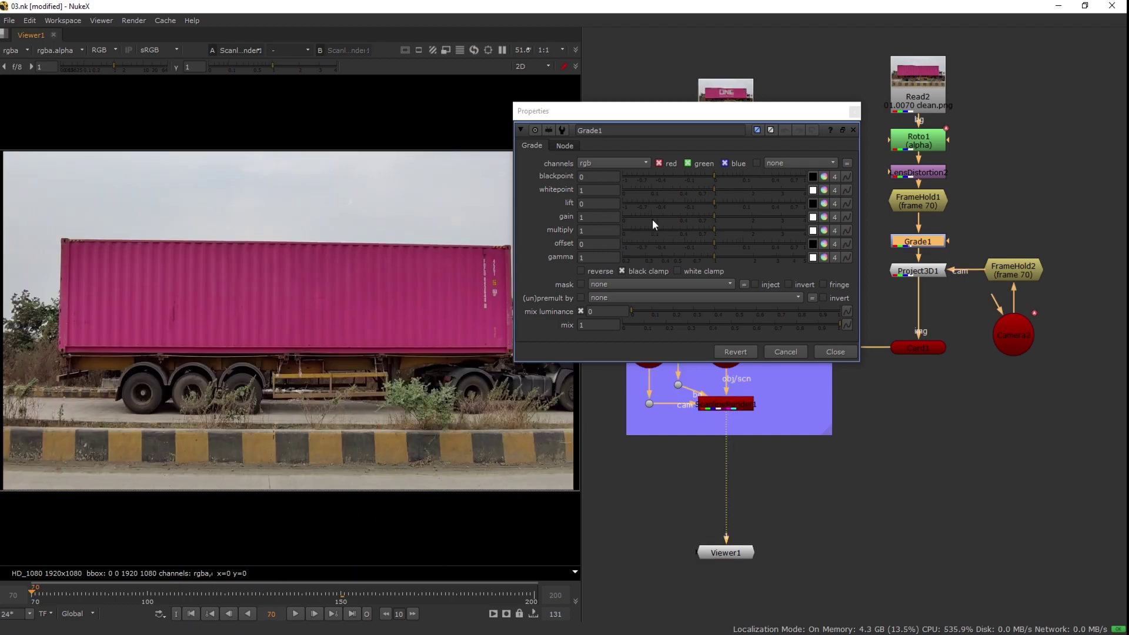
left_click(852, 221)
left_click(868, 223)
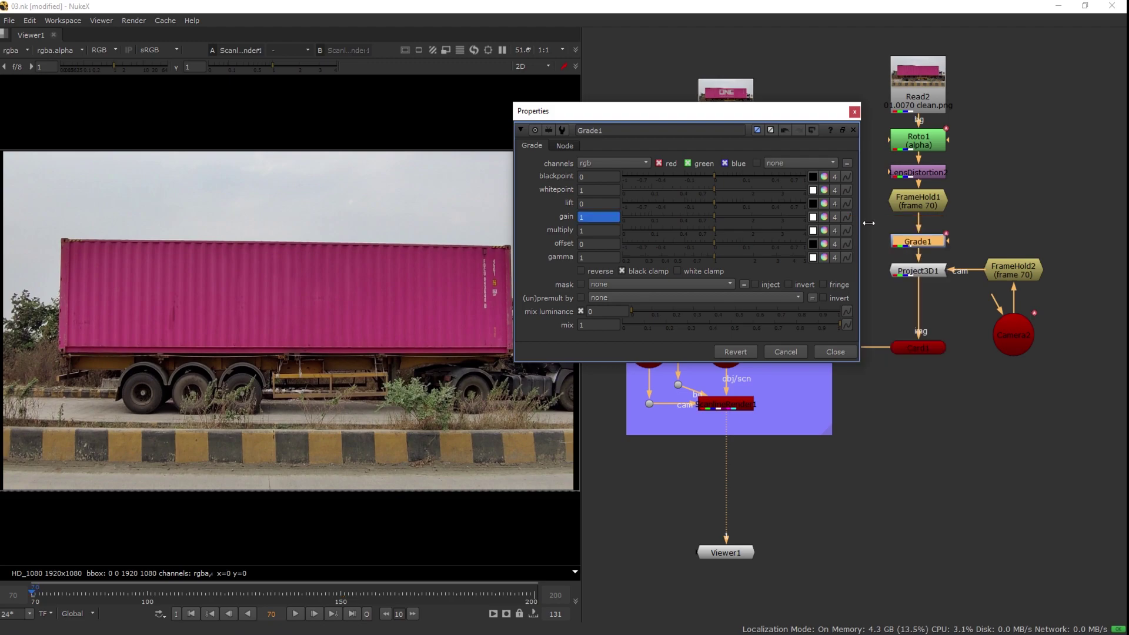
left_click(851, 230)
left_click(858, 237)
left_click(848, 245)
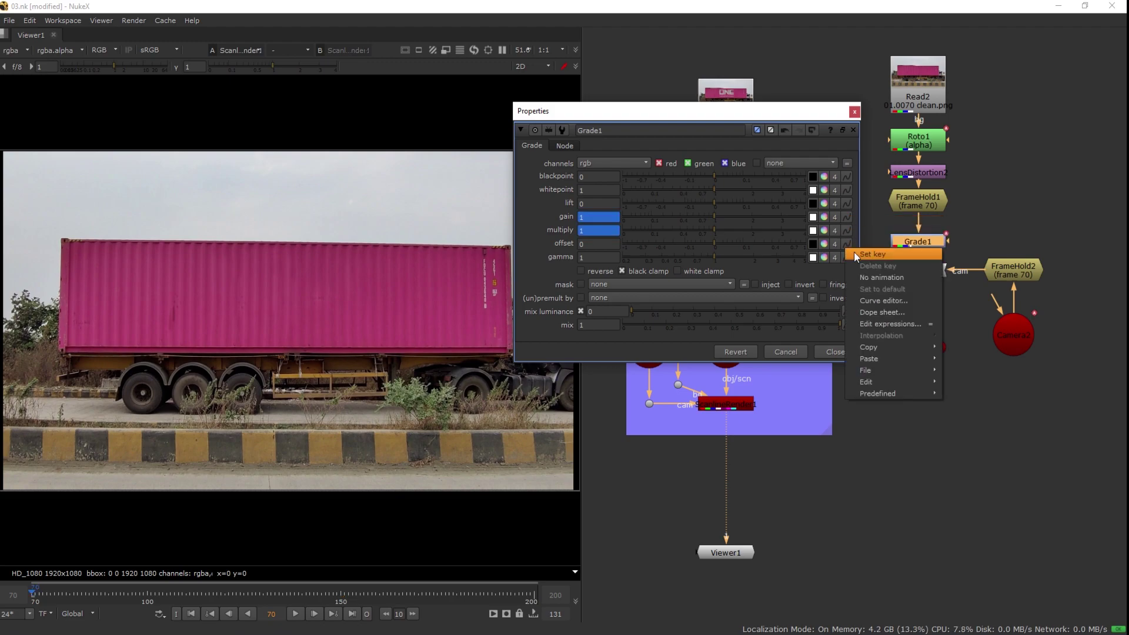
left_click(856, 253)
left_click(848, 259)
left_click(857, 260)
left_click(847, 204)
left_click(856, 210)
left_click(848, 196)
left_click(860, 194)
left_click(848, 178)
left_click(858, 184)
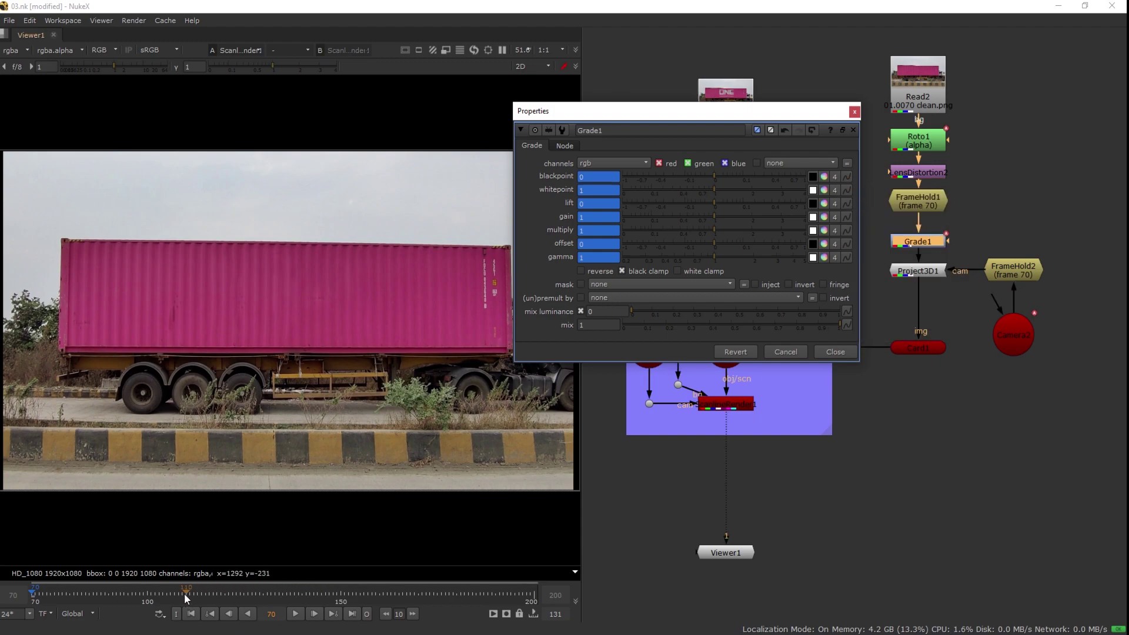
Step: At frame 100, trial a 1.54 multiply and reset it to 1, then review frame 150
left_click(147, 594)
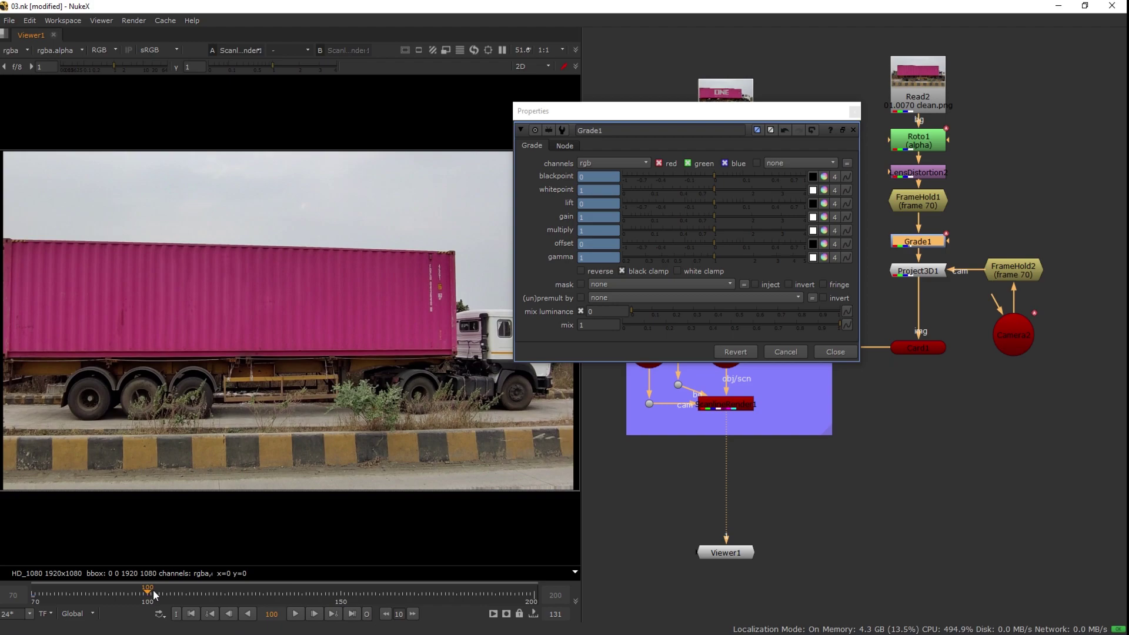
left_click(614, 222)
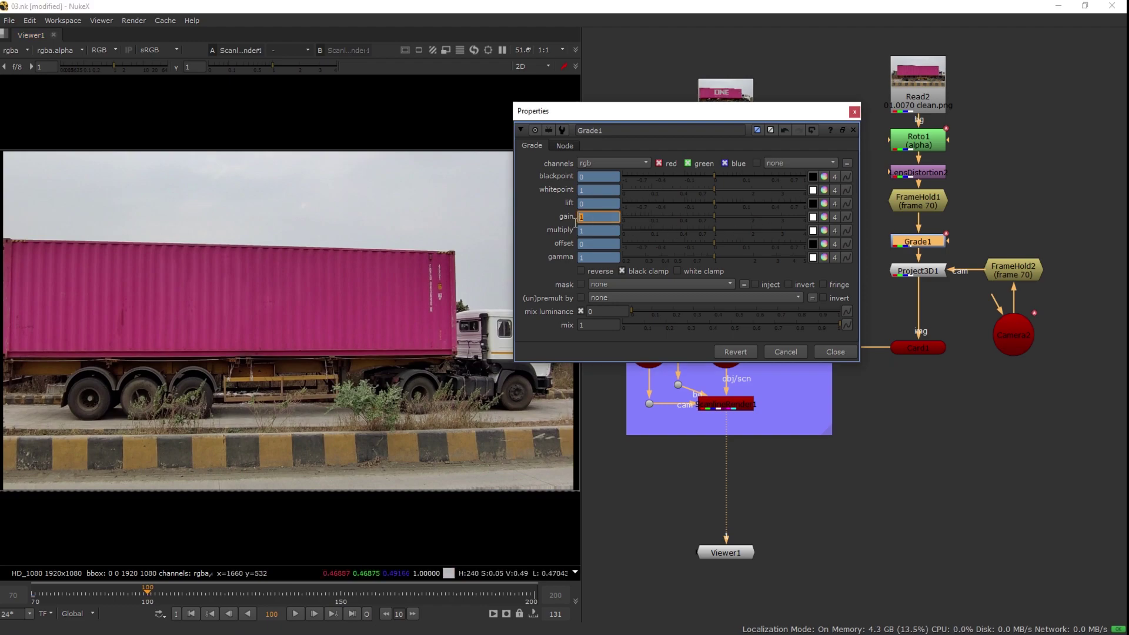
left_click(736, 229)
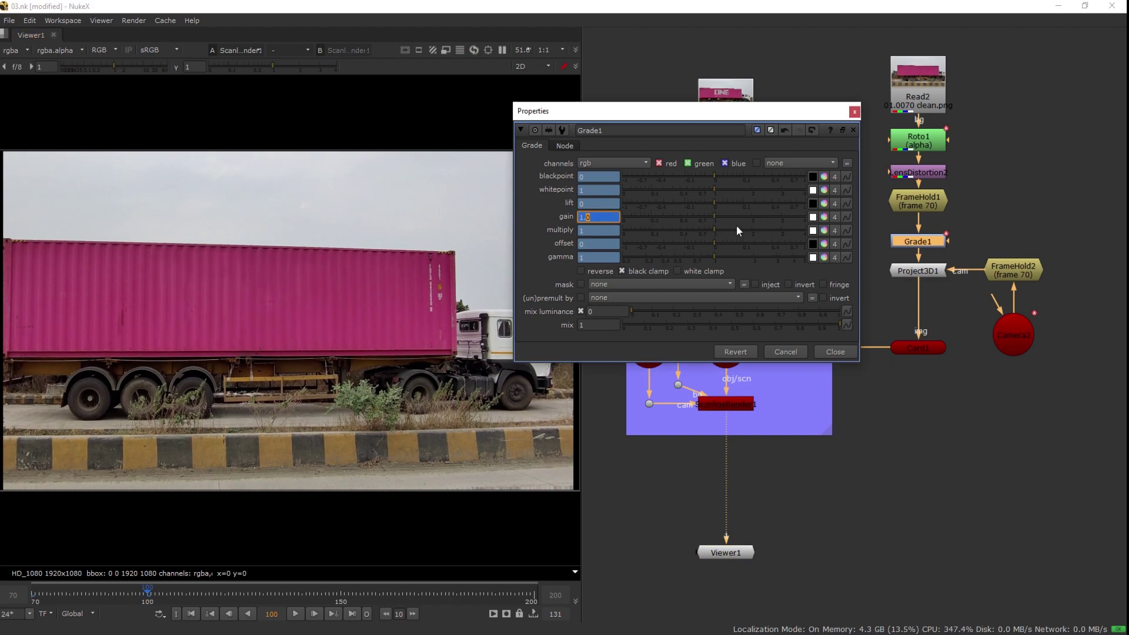
left_click(587, 231)
type("1")
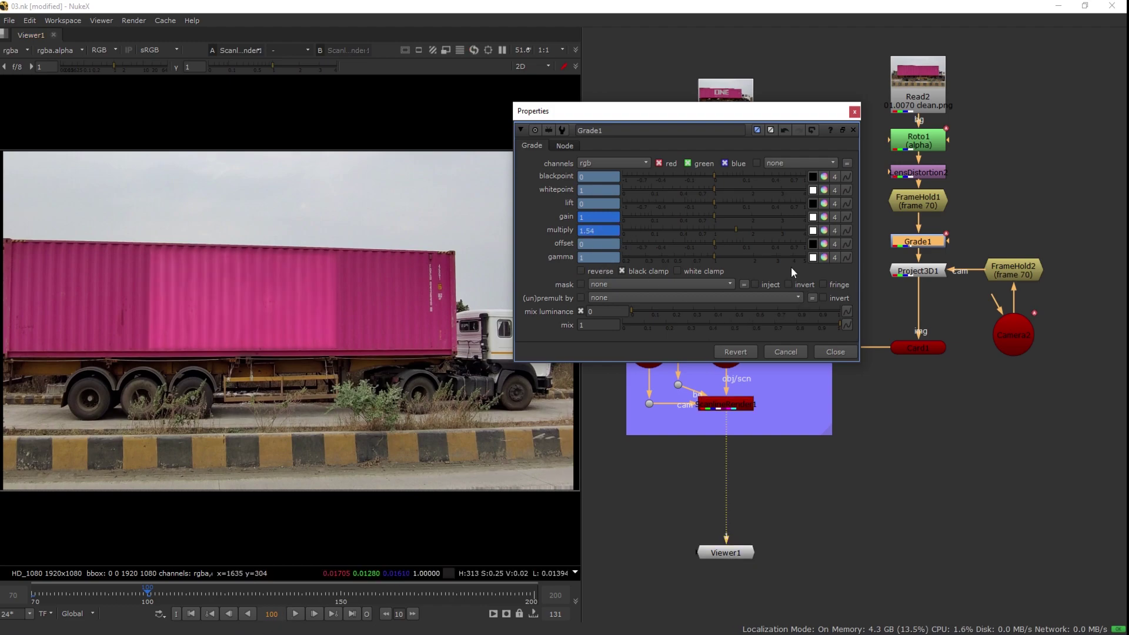
key("Return")
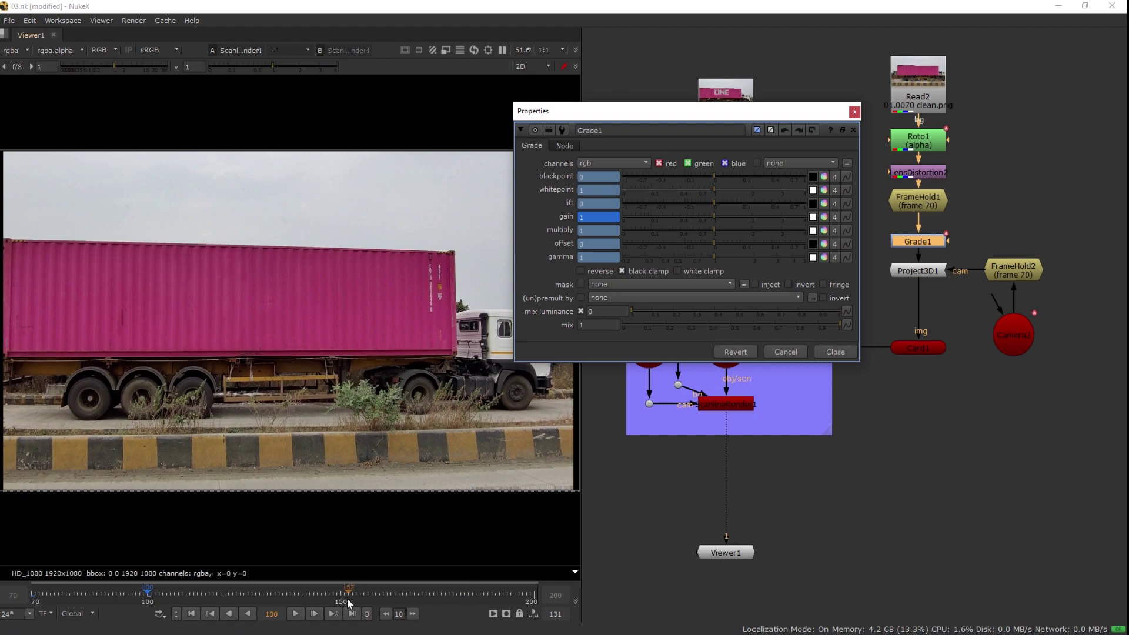
left_click(339, 594)
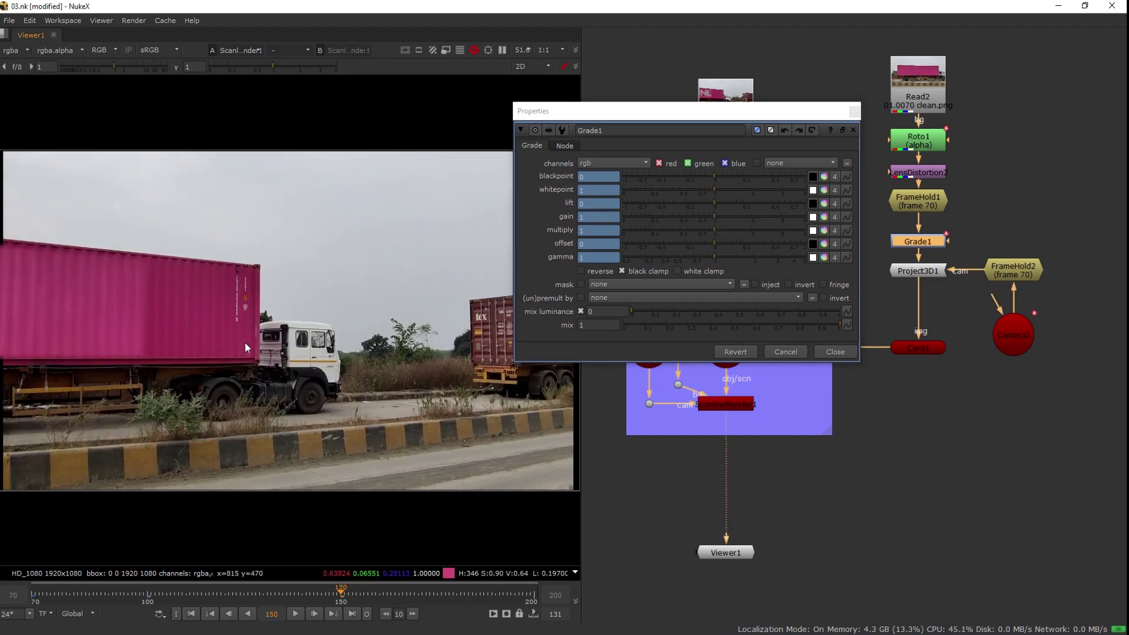
scroll(355, 294, "up", 2)
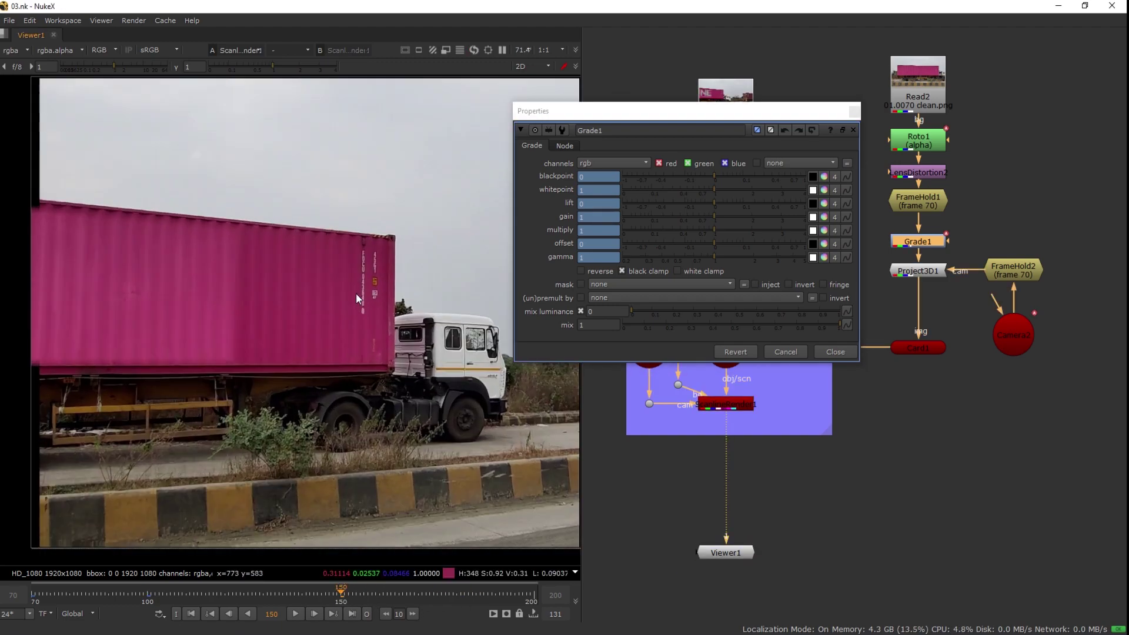
left_click_drag(355, 294, 389, 304)
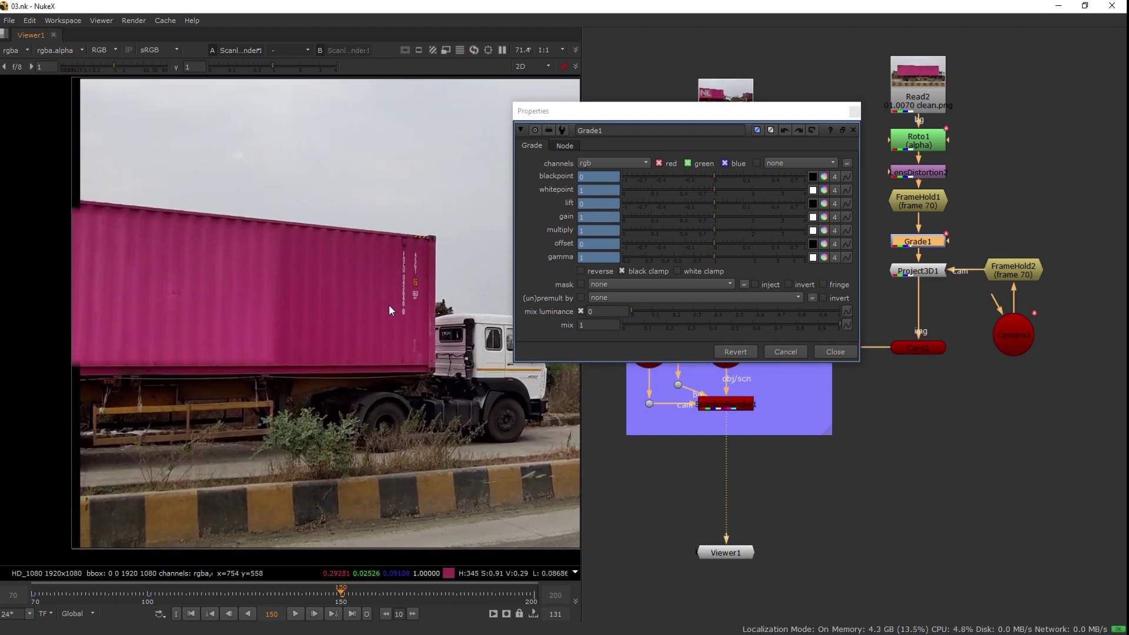
left_click(824, 217)
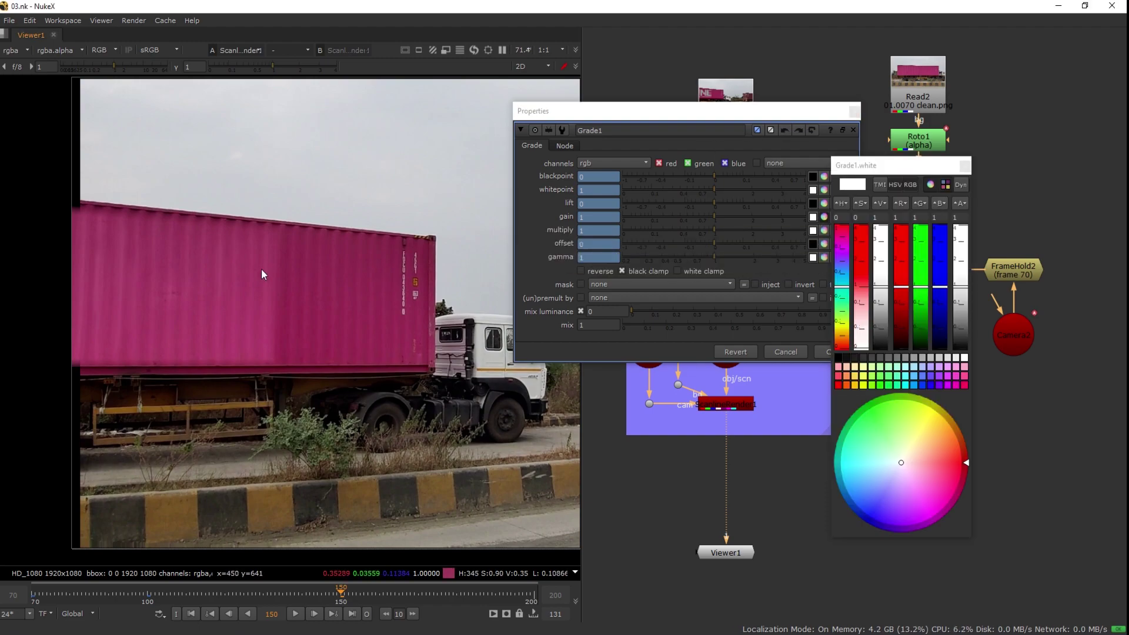
Step: Set Grade1's red gain to 0.75 and green gain to 0.54, viewing each channel
key("r")
left_click_drag(897, 292, 903, 298)
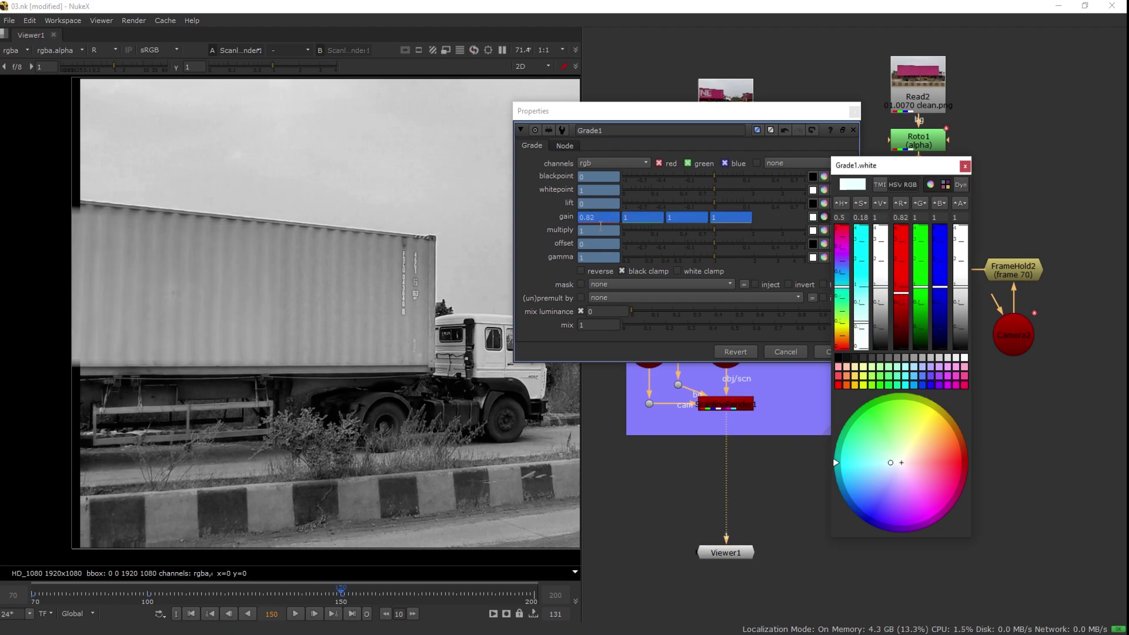
left_click(596, 224)
key("Down")
key("Down")
key("Down")
key("Down")
key("Down")
key("Down")
key("Down")
left_click(352, 310)
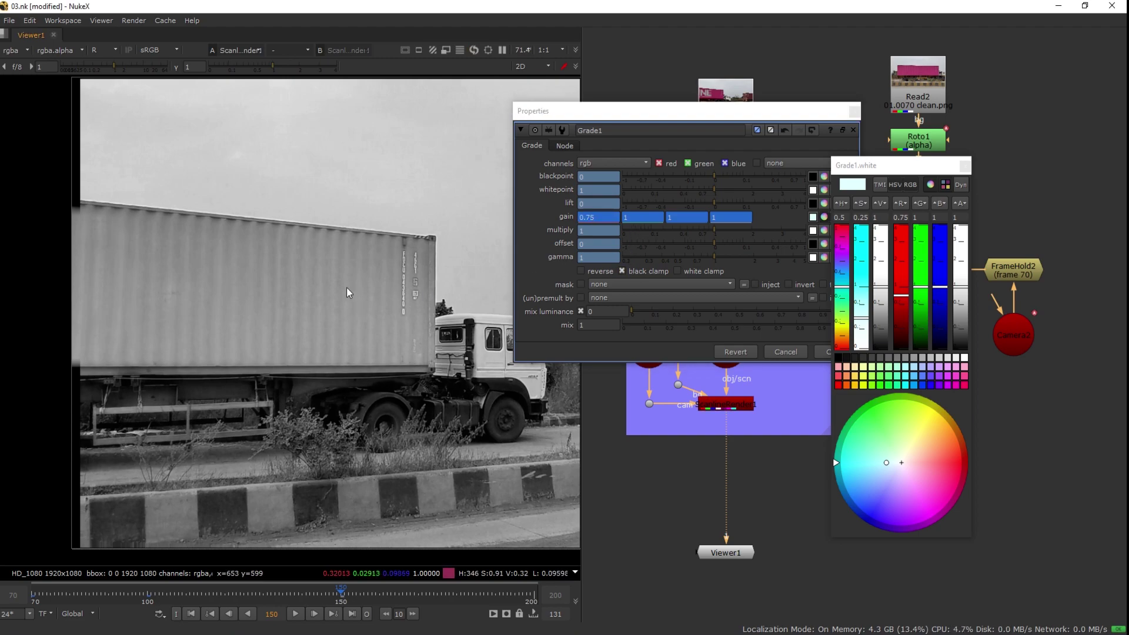
key("g")
left_click_drag(921, 289, 922, 305)
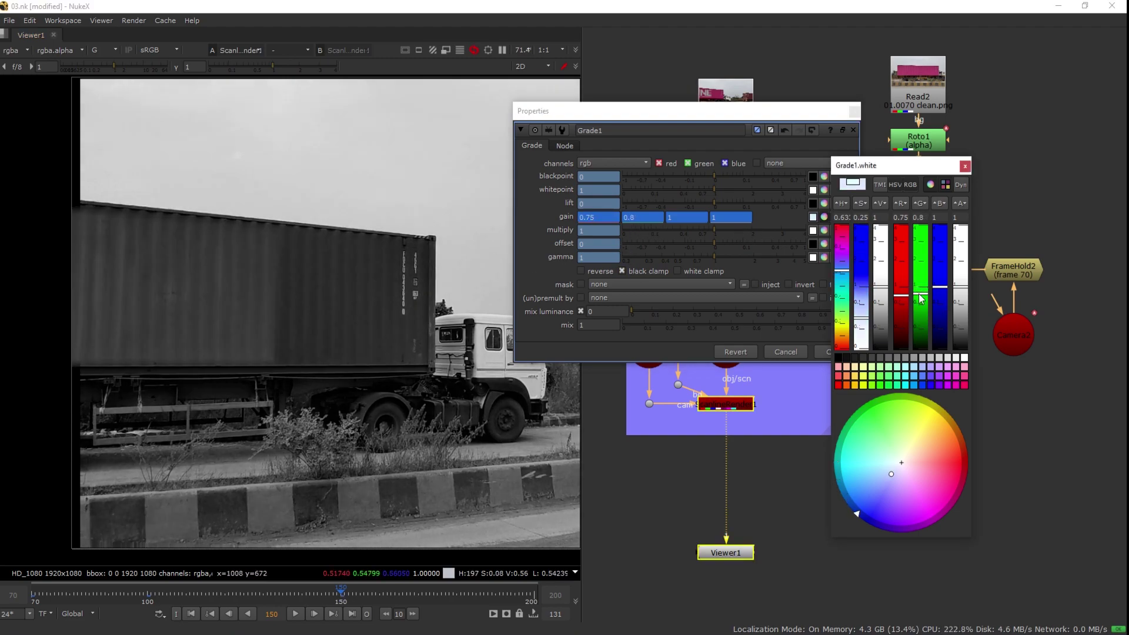
left_click(643, 221)
key("Down")
key("Down")
key("Down")
key("Down")
key("Down")
key("Down")
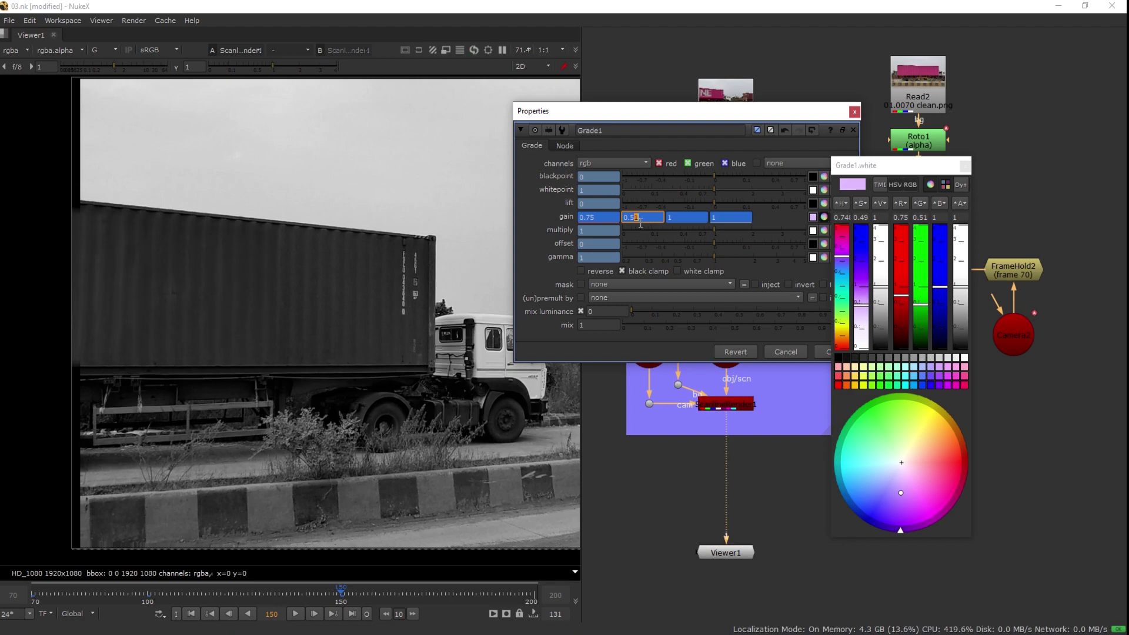
key("Up")
key("Up")
key("Up")
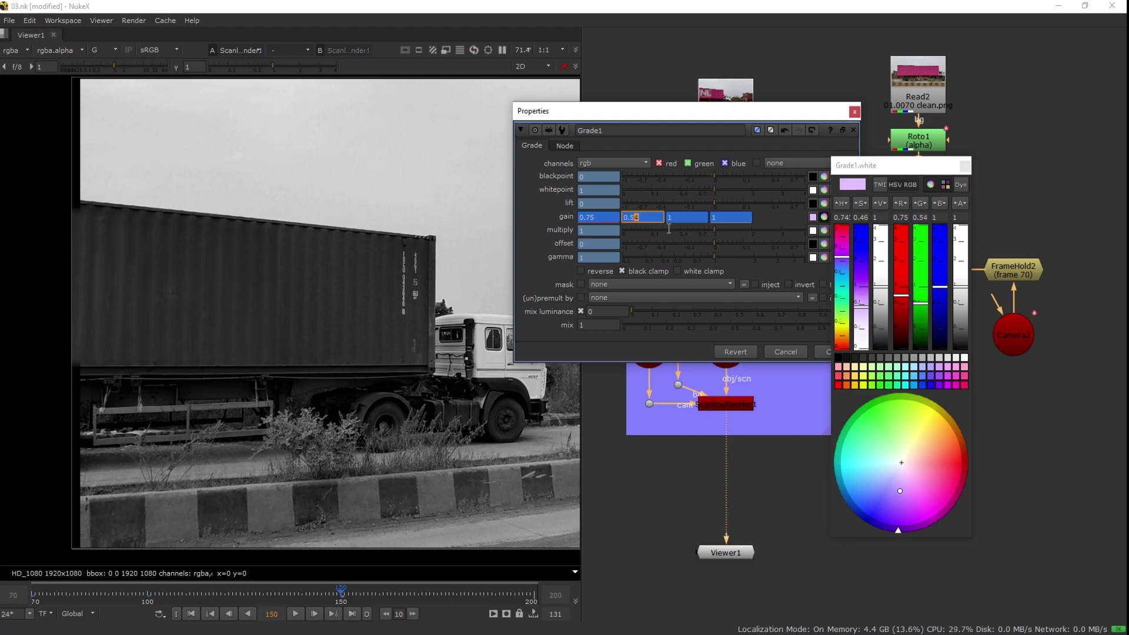
Step: Set the blue gain to 0.63 in the blue channel, then return the viewer to RGB
key("b")
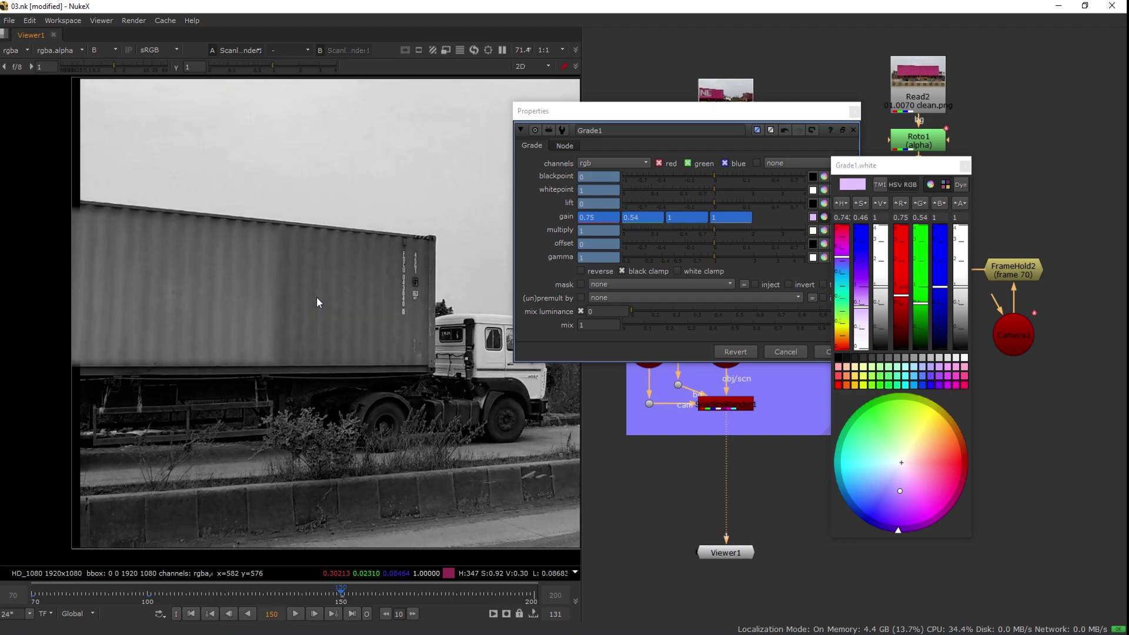
left_click(940, 290)
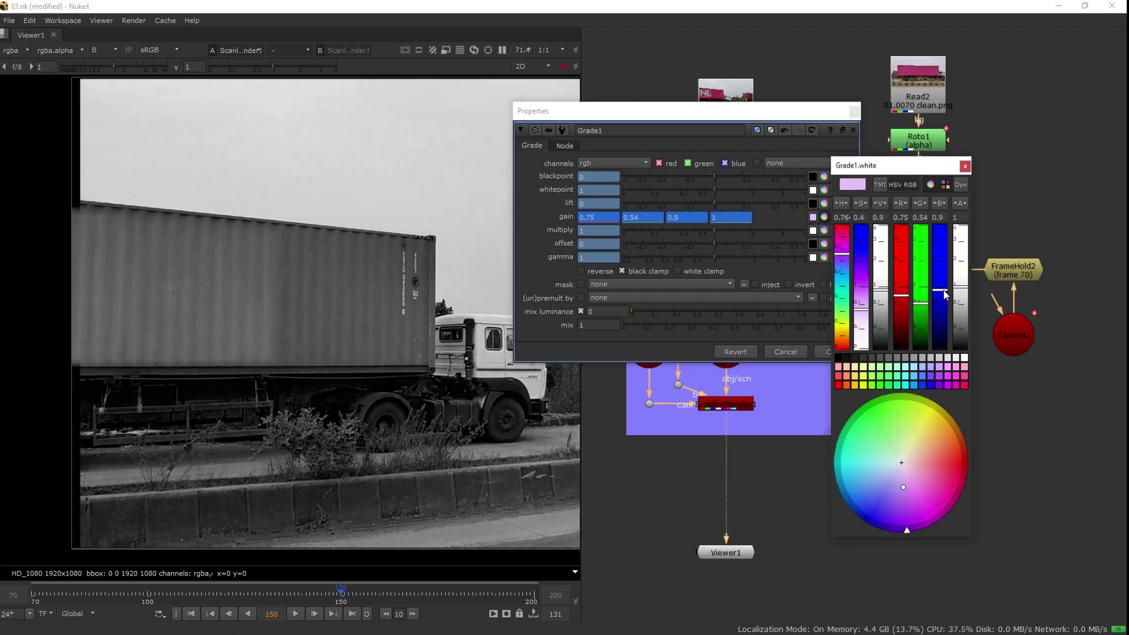
left_click_drag(944, 292, 943, 296)
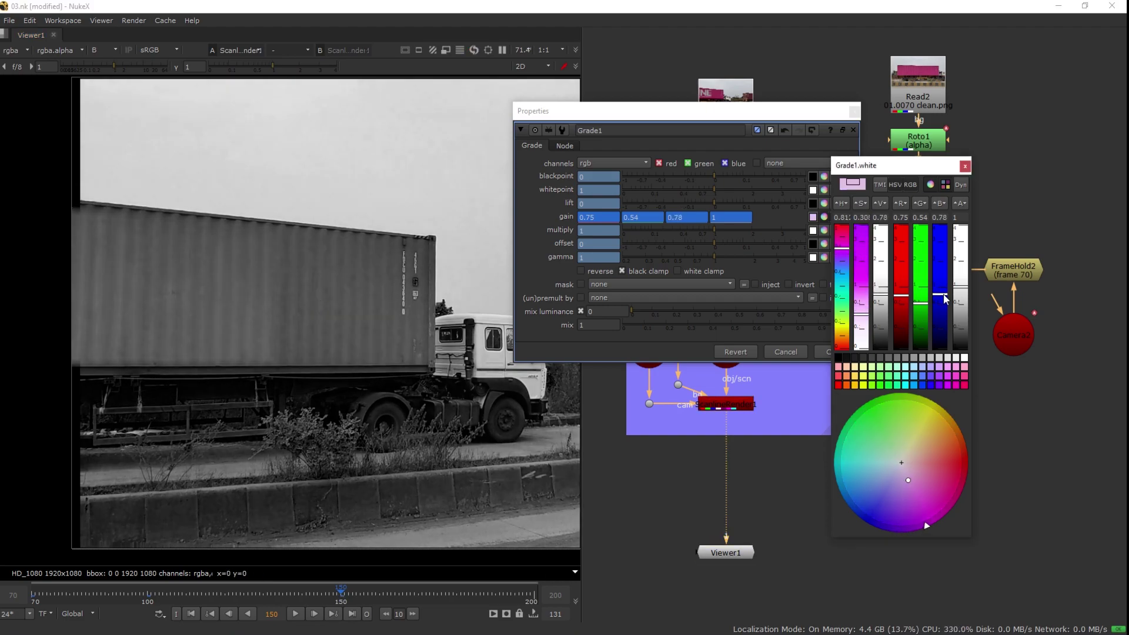
left_click_drag(944, 298, 944, 305)
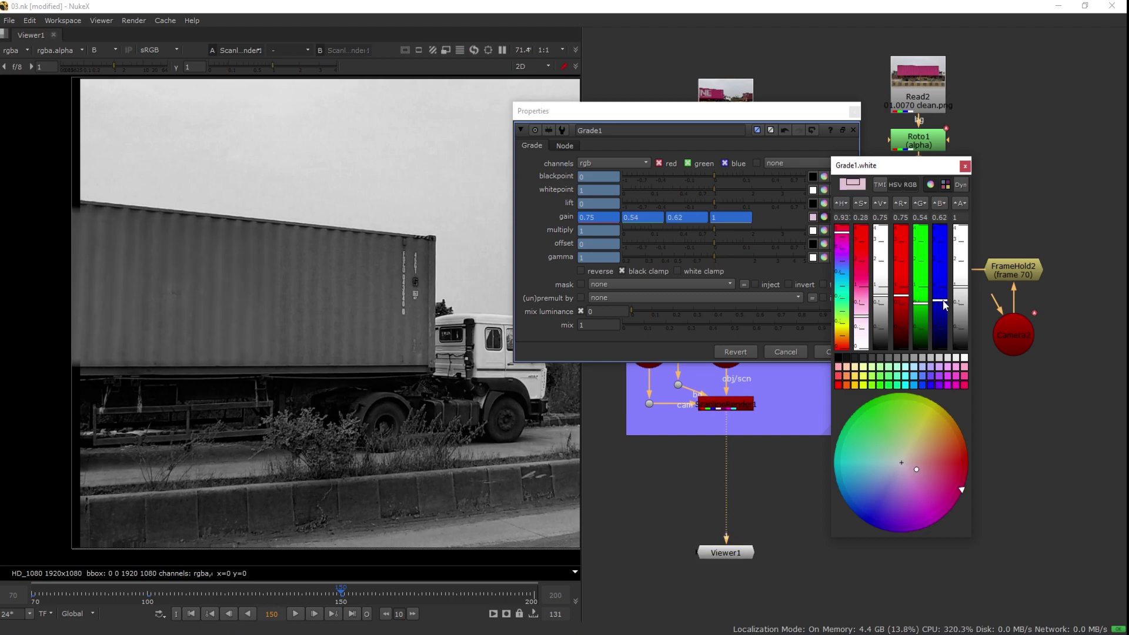
left_click_drag(945, 305, 944, 302)
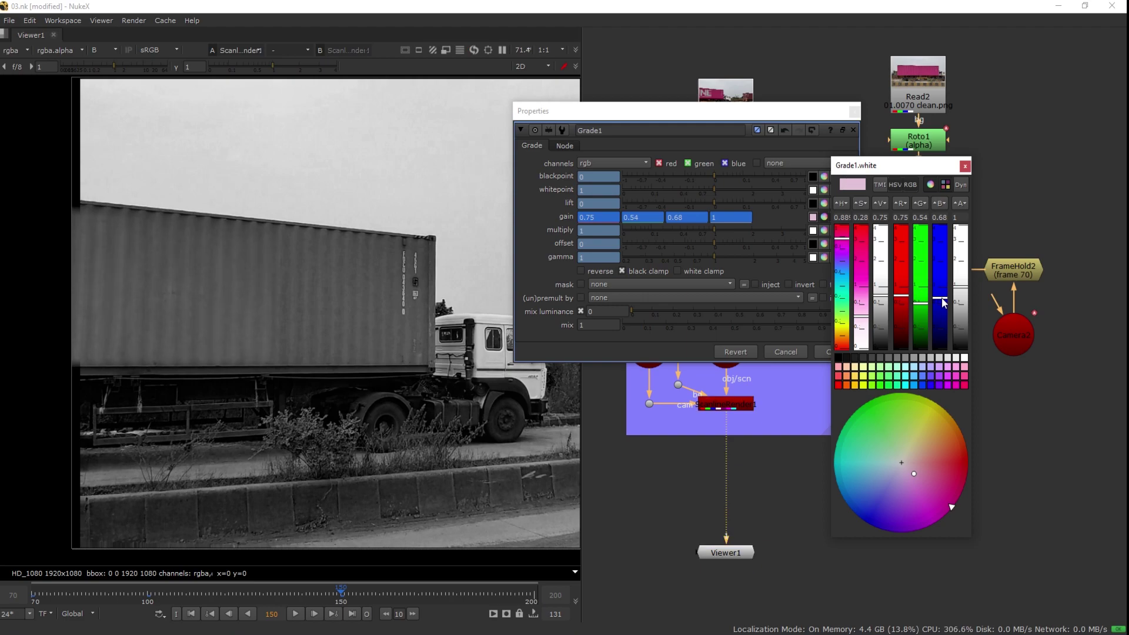
left_click(686, 220)
type("4")
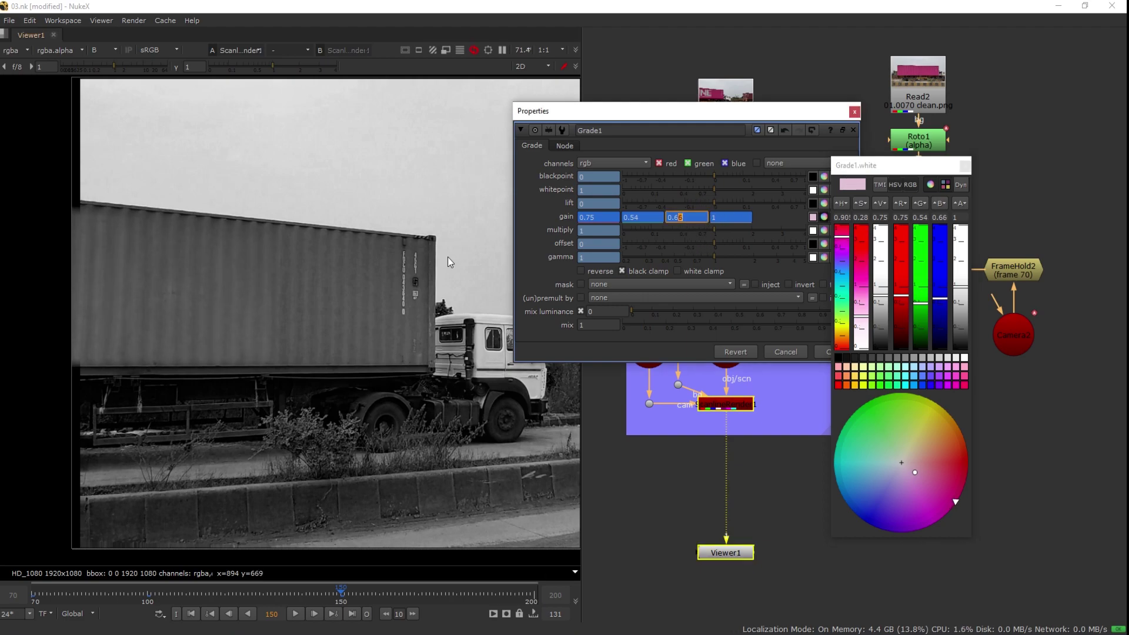
key("Down")
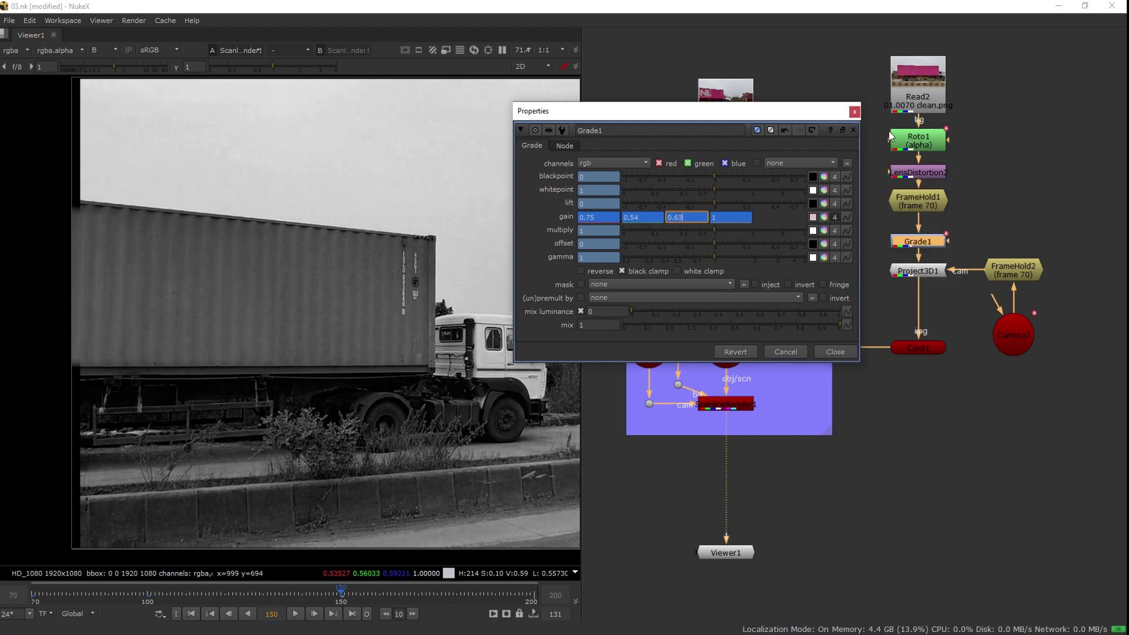
key("b")
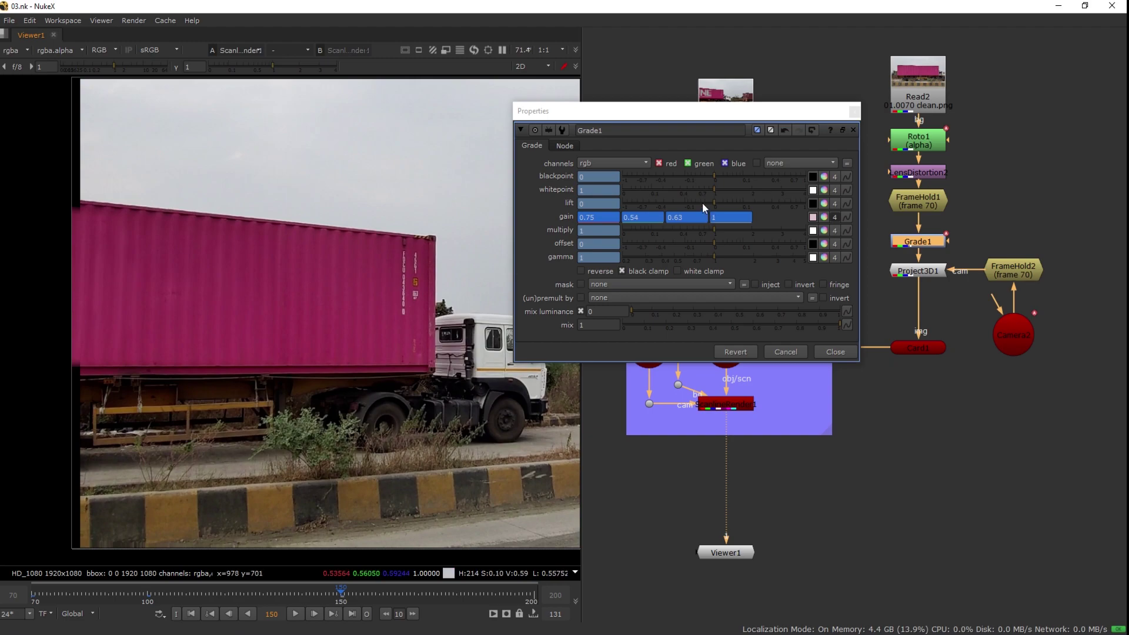
left_click_drag(695, 125, 874, 125)
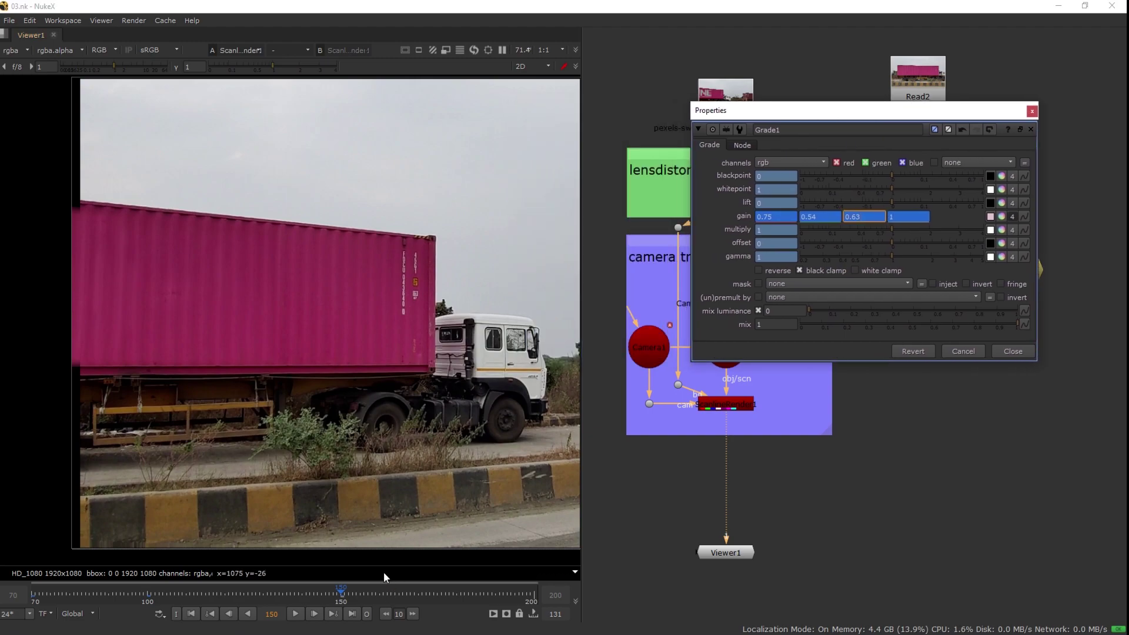
Step: Close Grade1's settings and check the patch at frames 178, 191, 116 and 70
left_click(1032, 111)
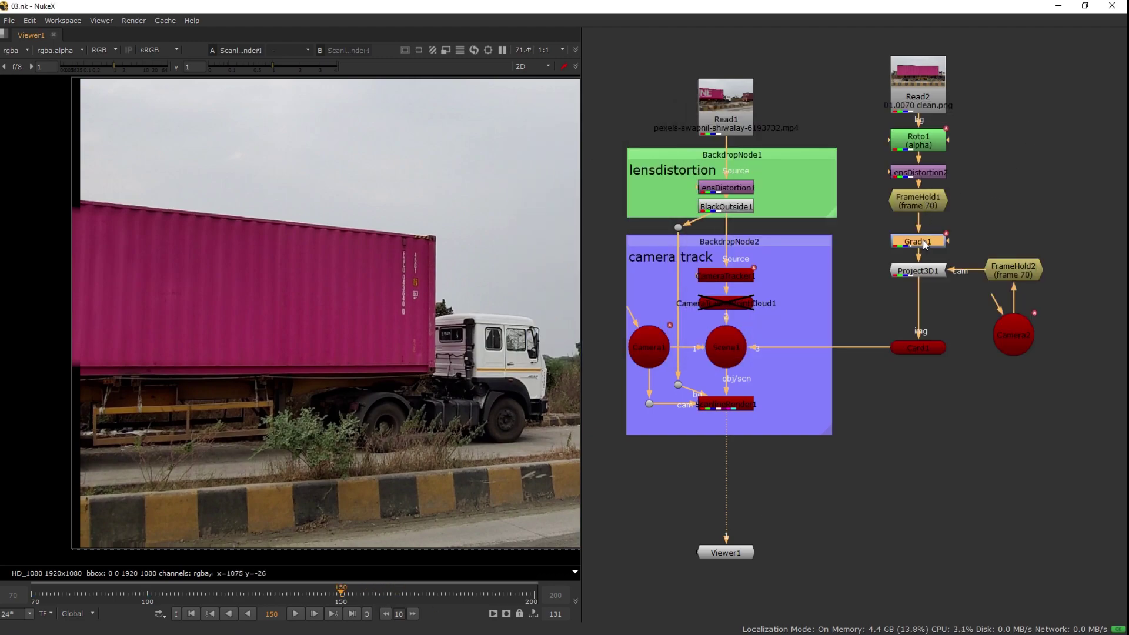
left_click(864, 247)
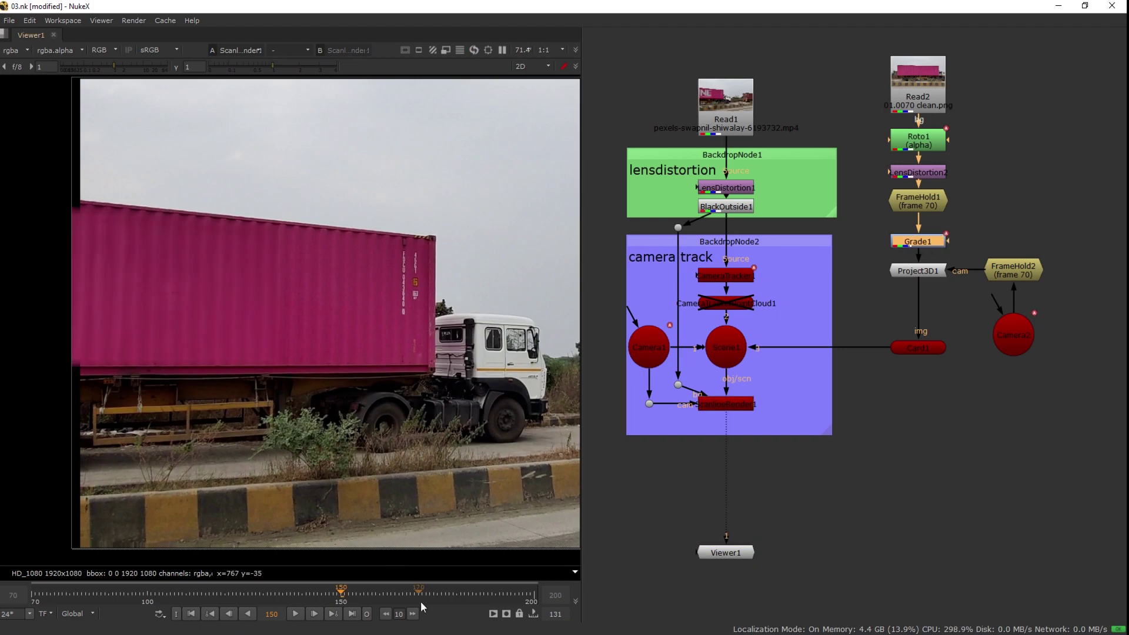
left_click(449, 593)
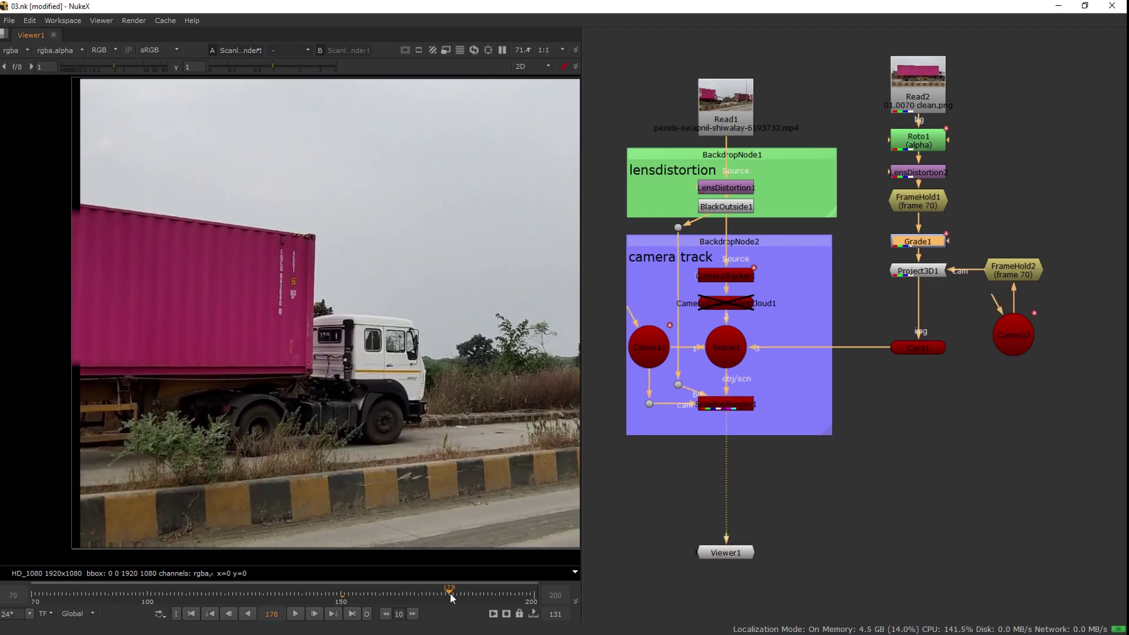
left_click(499, 591)
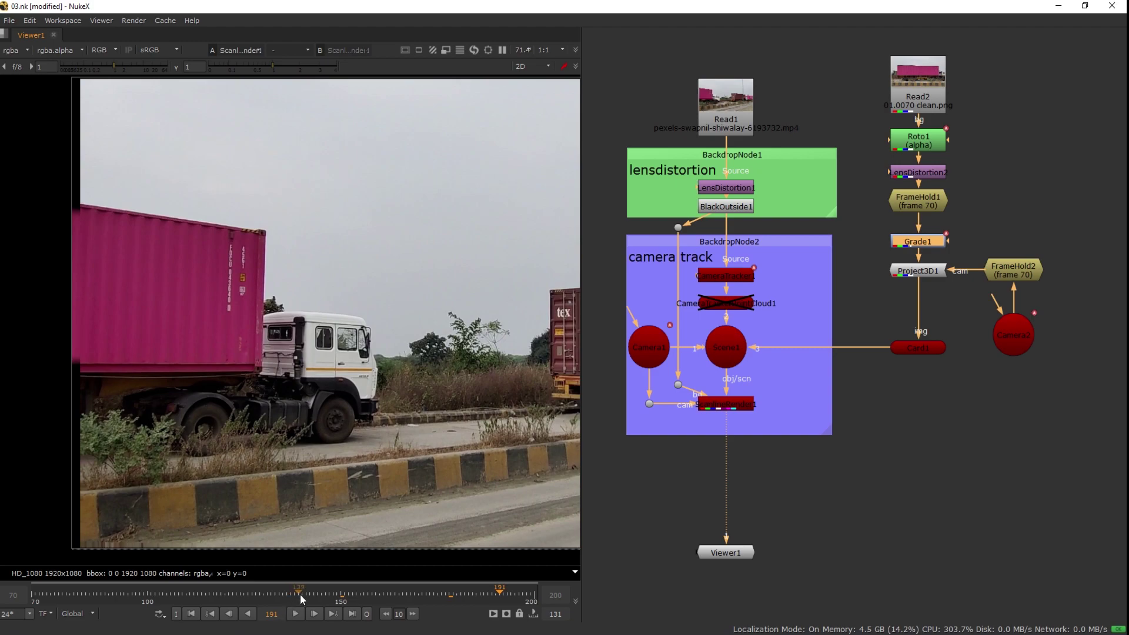
left_click_drag(247, 594, 208, 594)
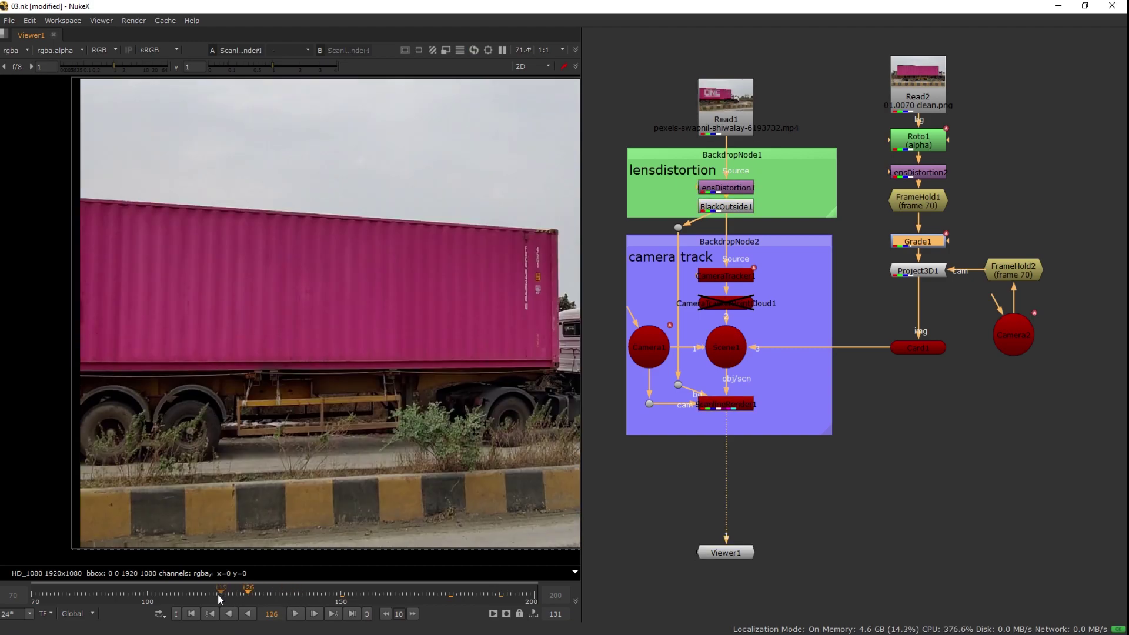
left_click(191, 614)
key("ctrl+s")
key("f")
Step: Play through the shot, settle on frame 135, and reopen Grade1's settings
left_click(779, 547)
key("l")
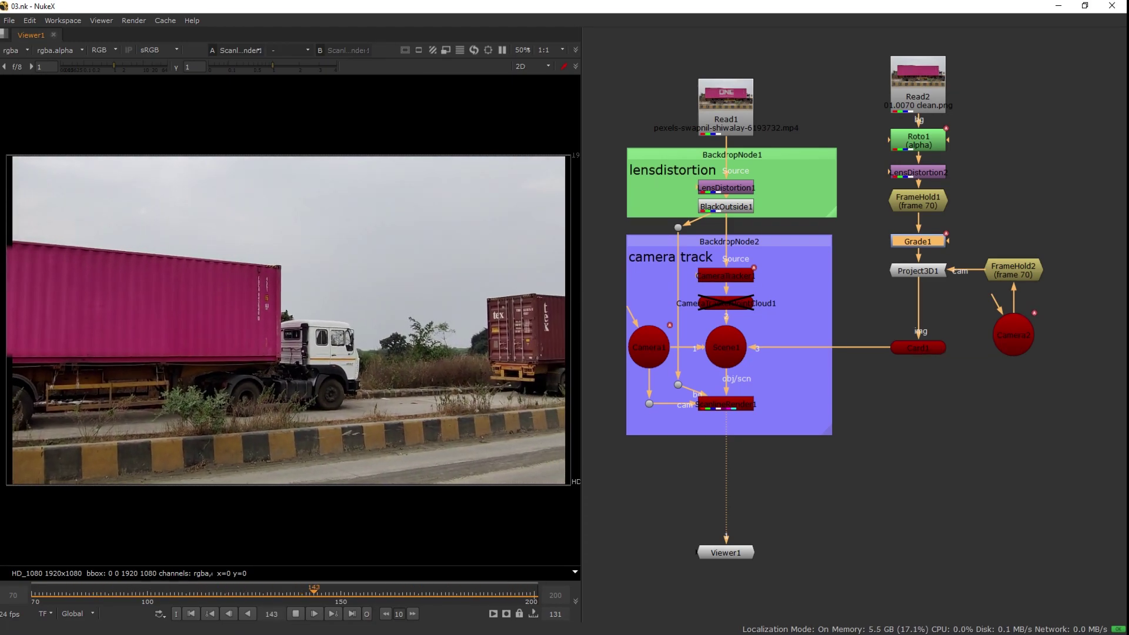
left_click(315, 614)
left_click_drag(298, 595, 87, 595)
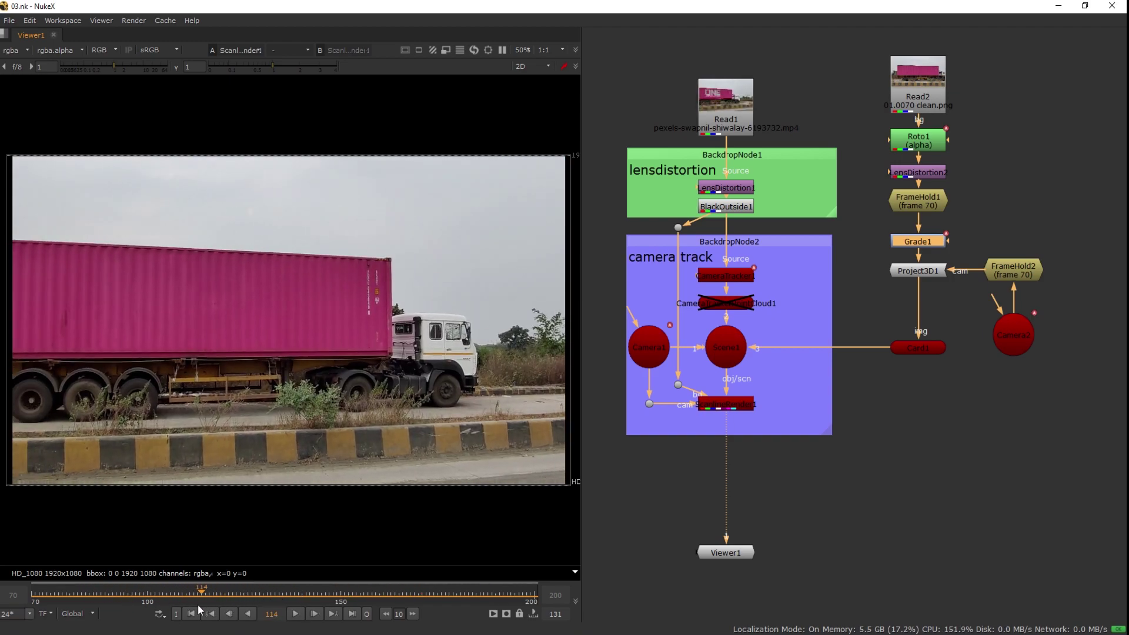
left_click(295, 614)
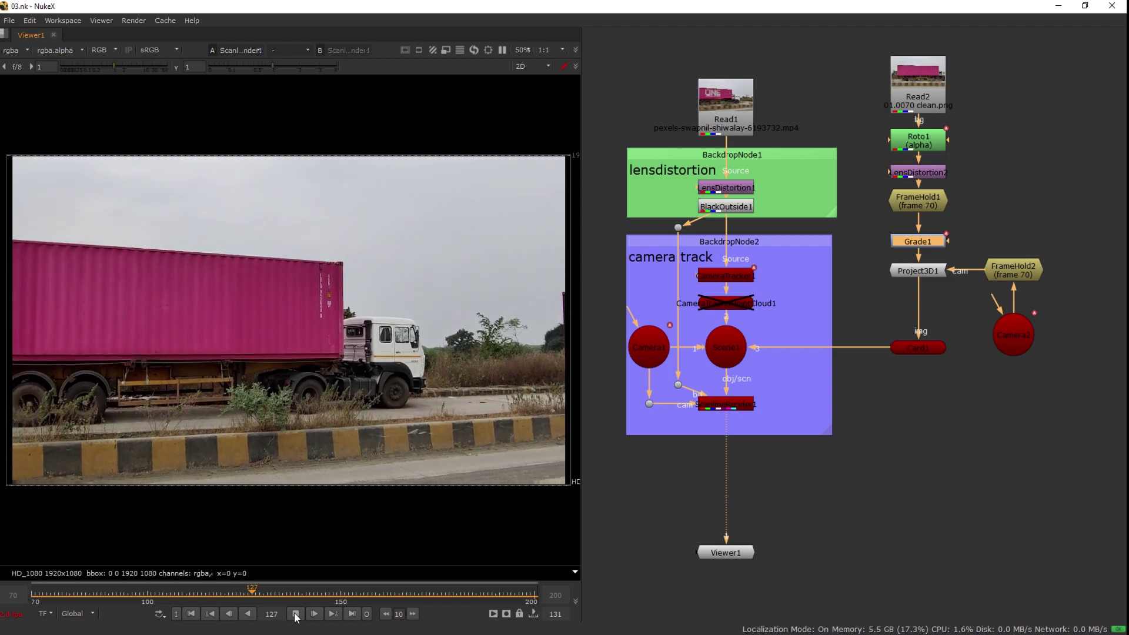
left_click_drag(296, 599, 285, 598)
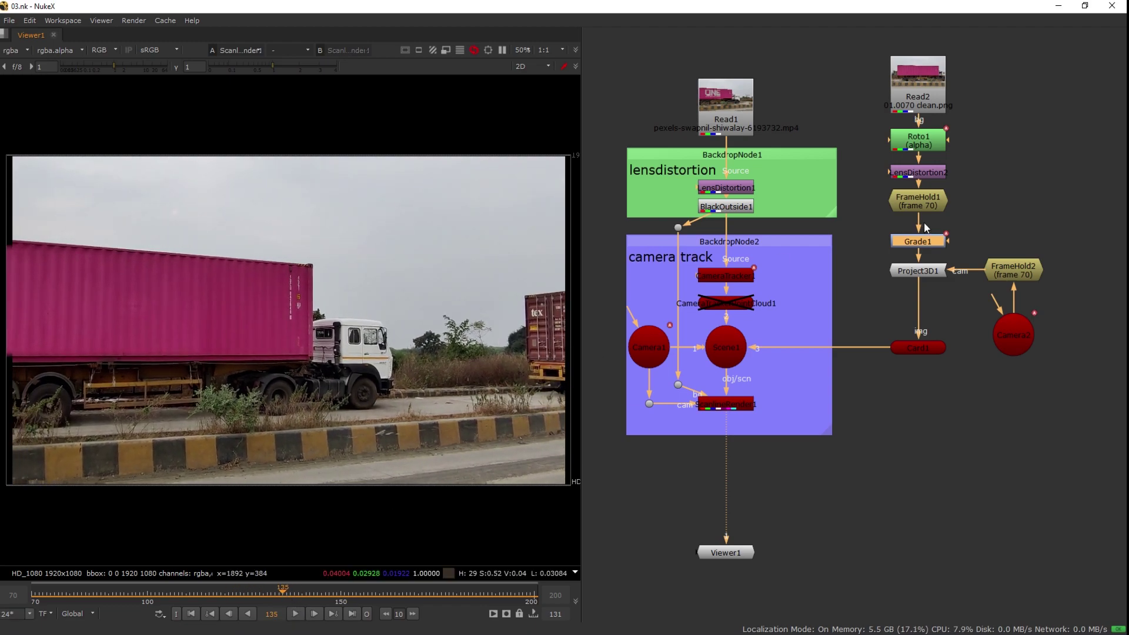
double_click(924, 245)
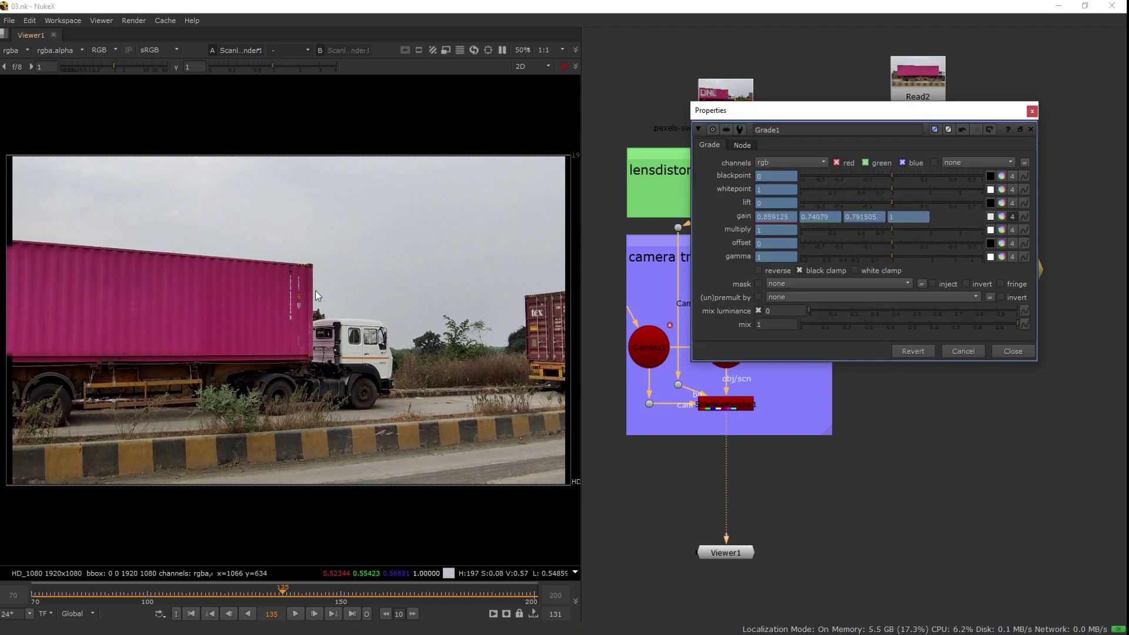
Step: Lower Grade1's red gain to 0.78 while viewing the red channel on the container
left_click(1001, 217)
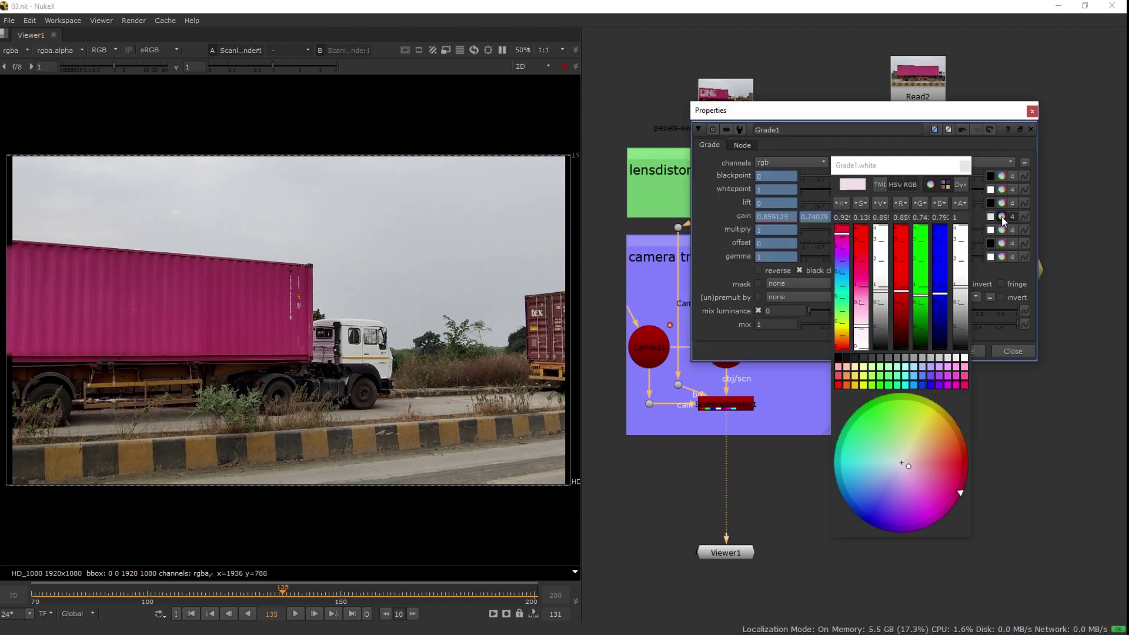
key("r")
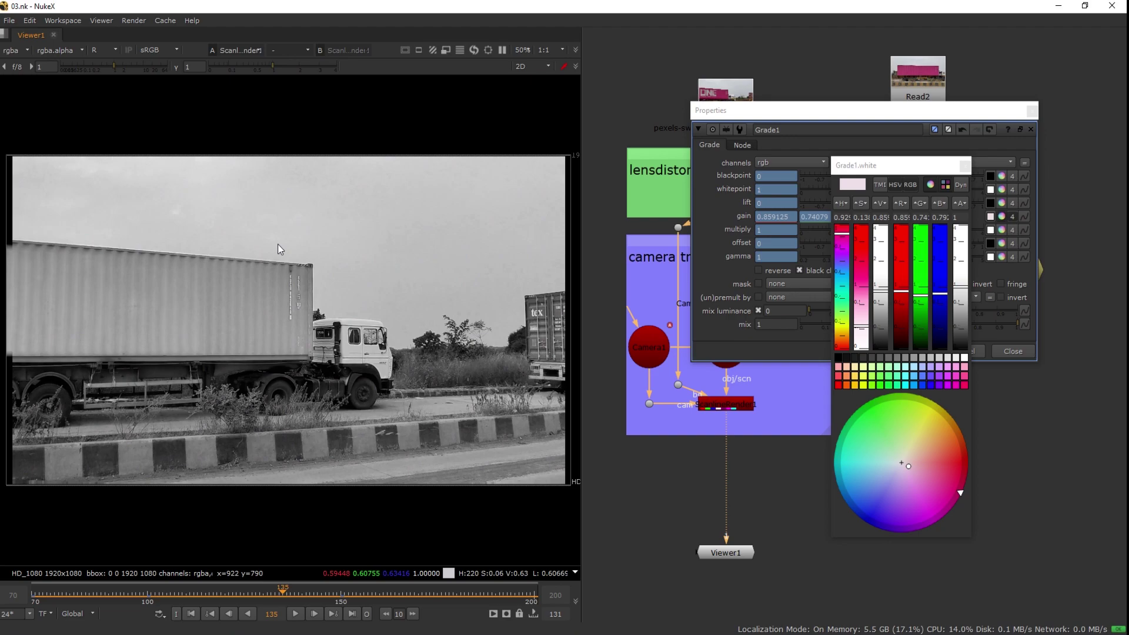
scroll(235, 267, "up", 1)
left_click_drag(236, 267, 383, 280)
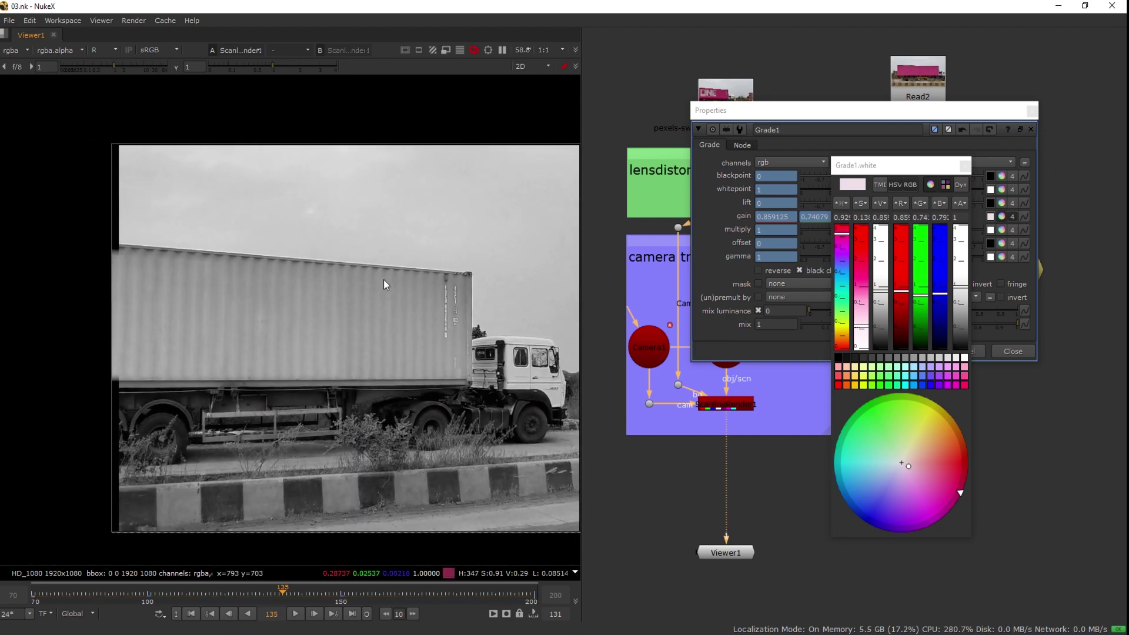
scroll(383, 281, "up", 1)
scroll(384, 294, "up", 1)
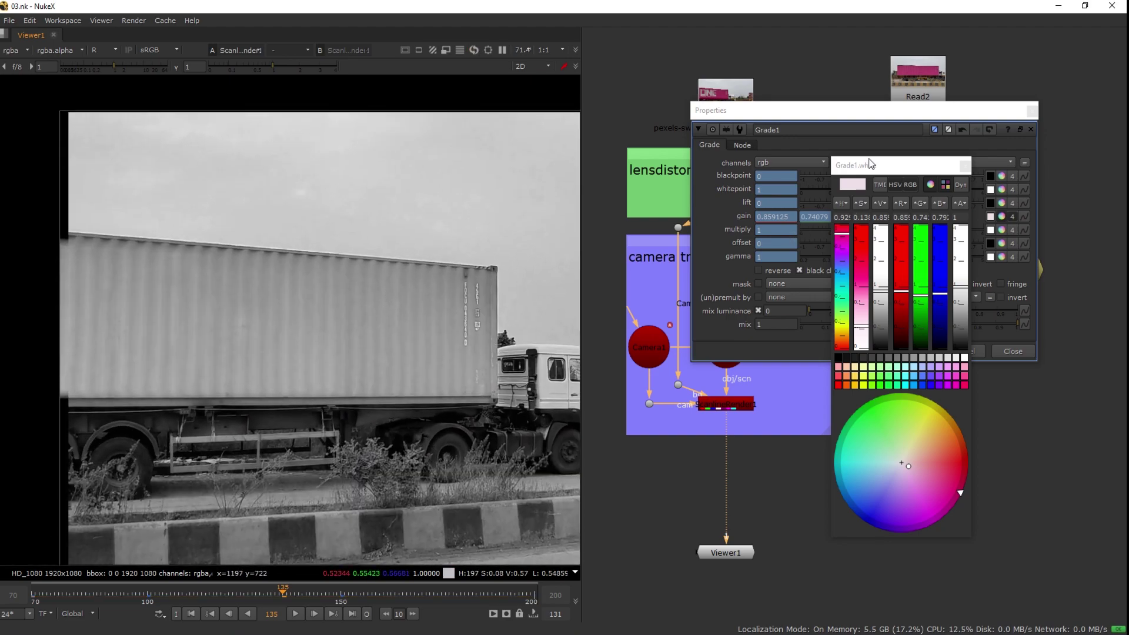
left_click_drag(869, 165, 872, 165)
left_click_drag(903, 296, 904, 299)
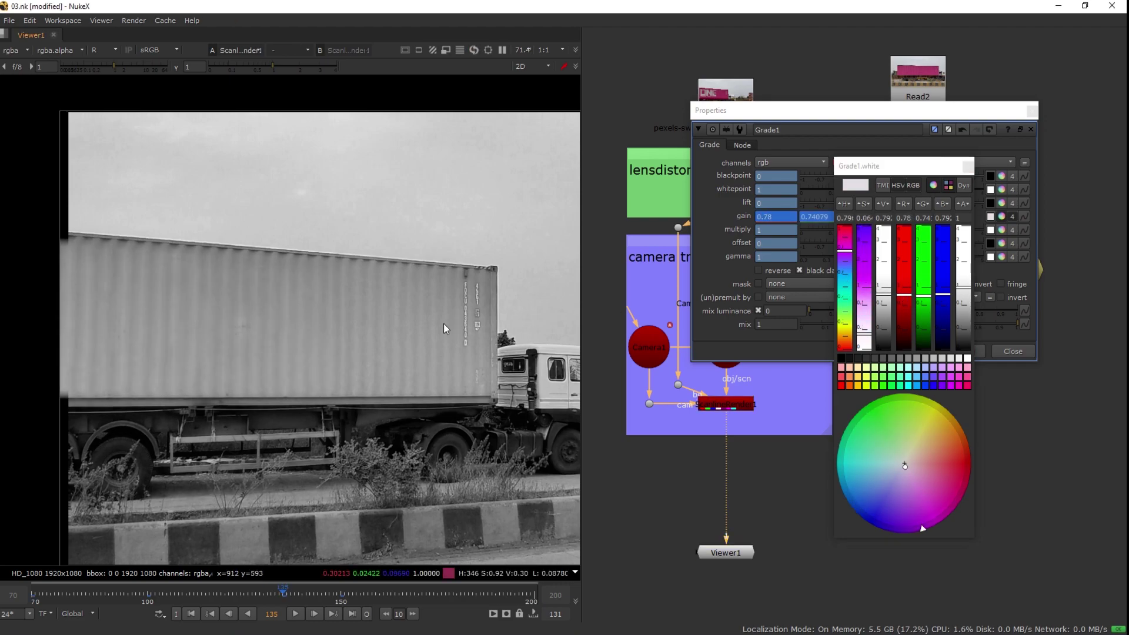
Step: Lower green gain to 0.62 and blue to about 0.64, then close Grade1 and restore RGB view
key("g")
left_click_drag(925, 302, 926, 305)
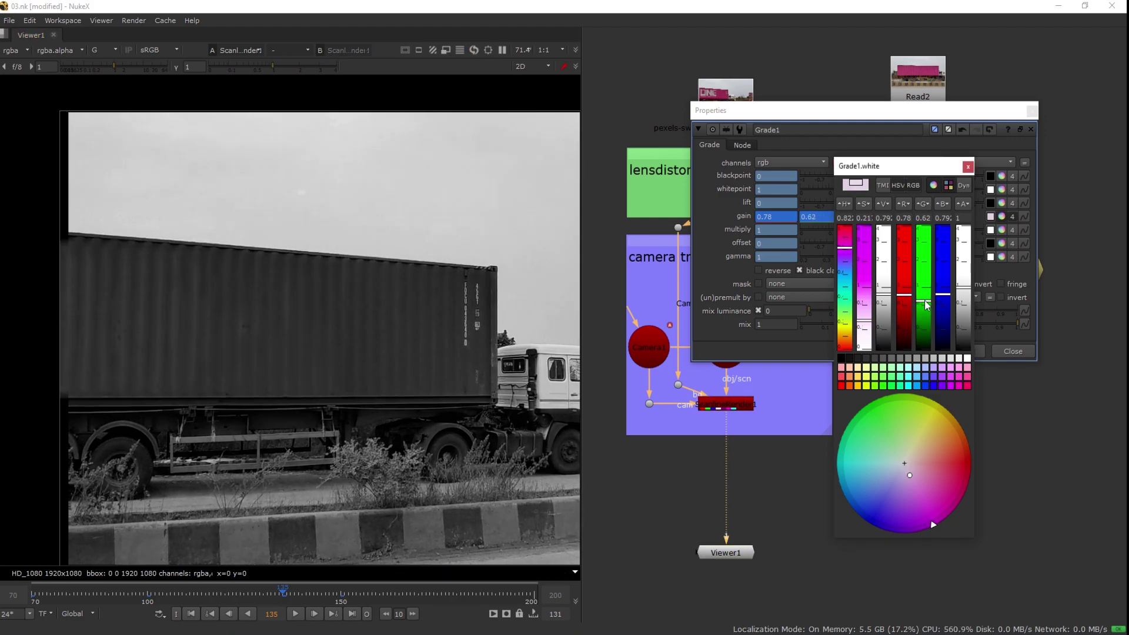
key("b")
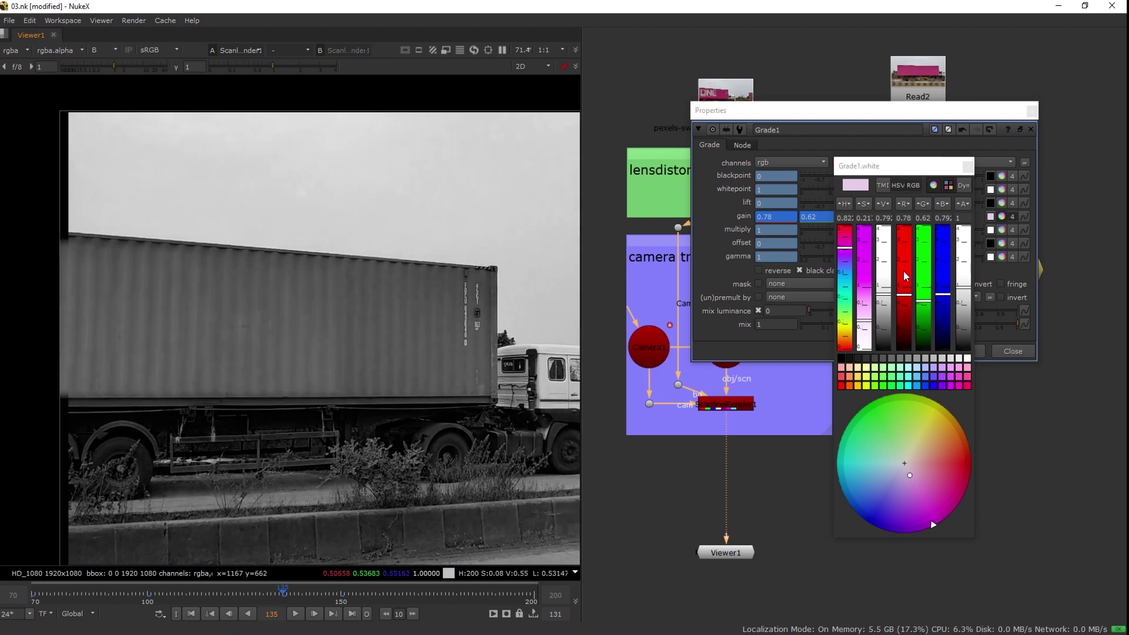
left_click_drag(946, 301, 950, 304)
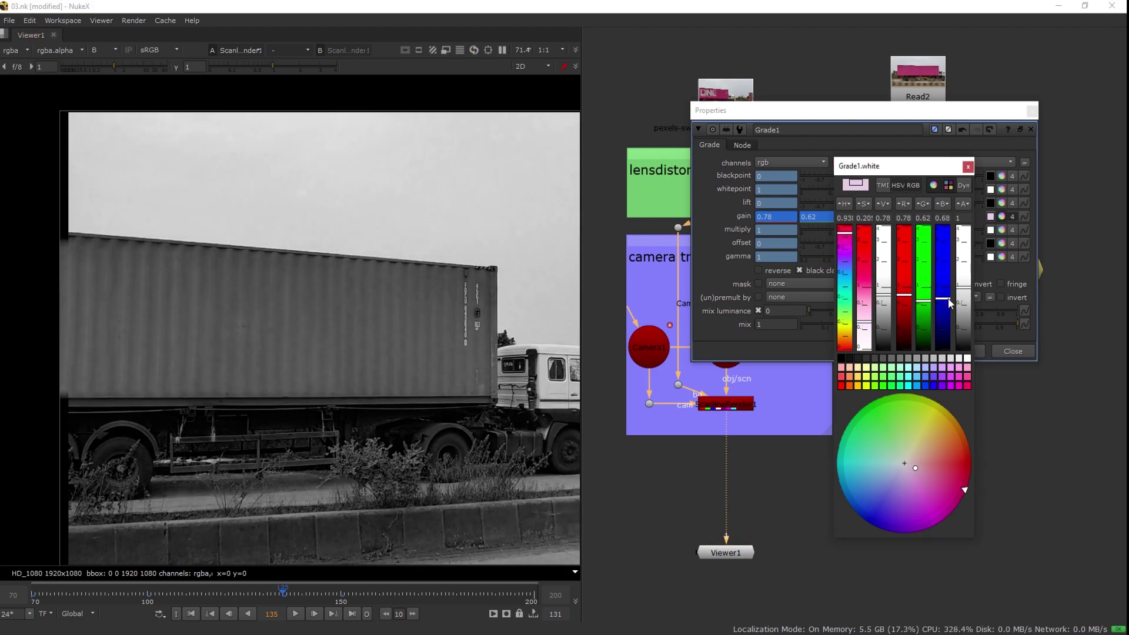
left_click(1032, 111)
key("b")
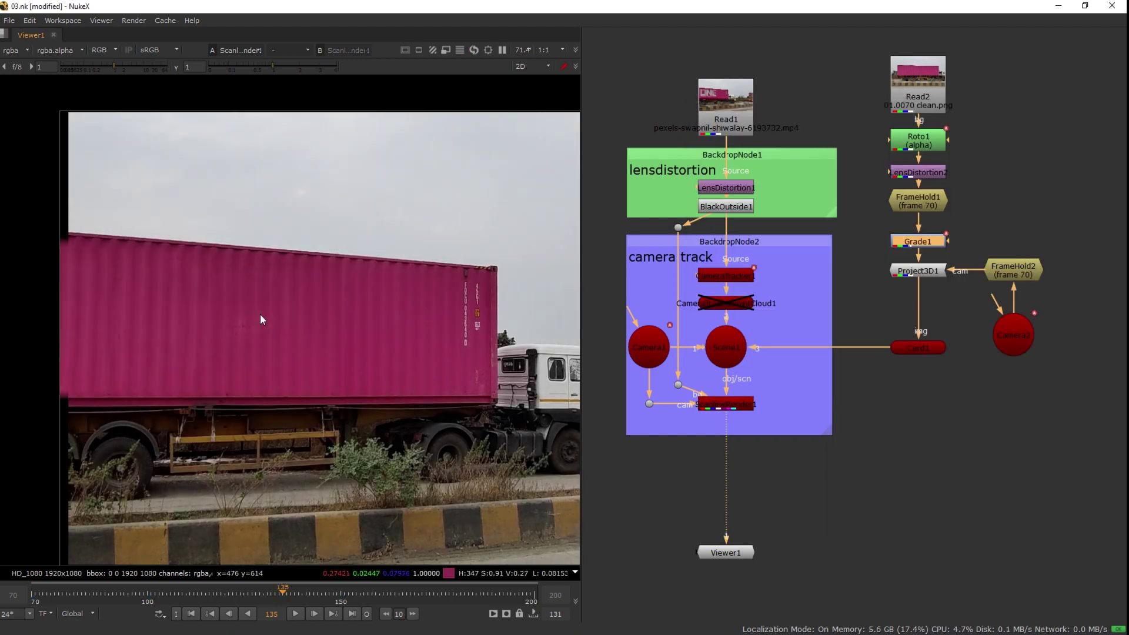
key("ctrl+s")
scroll(266, 312, "down", 2)
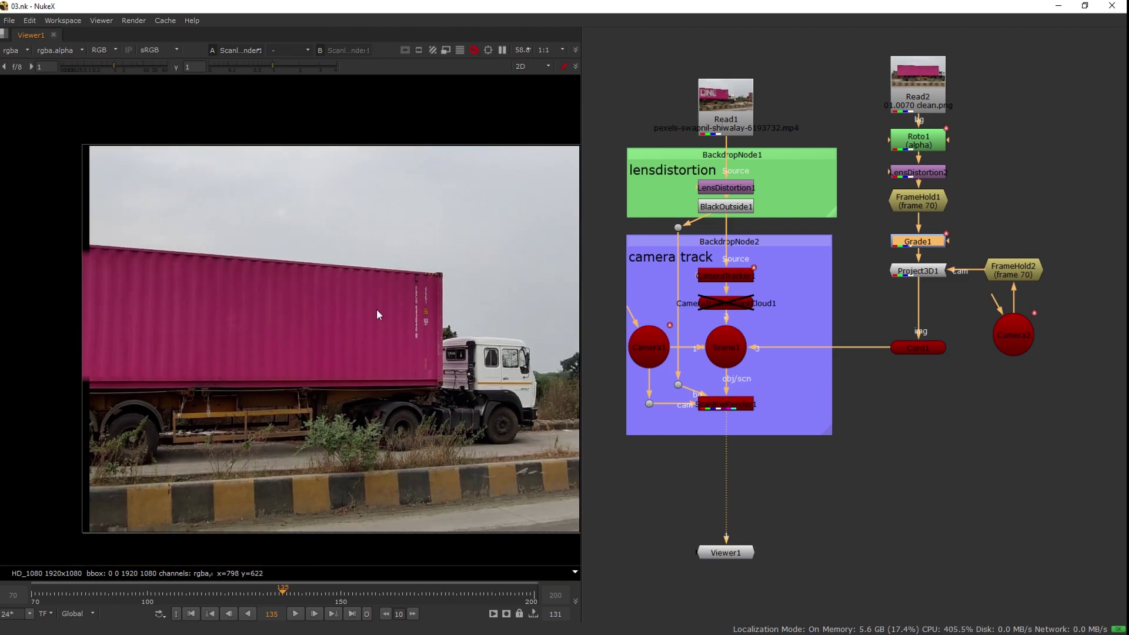
scroll(318, 288, "down", 1)
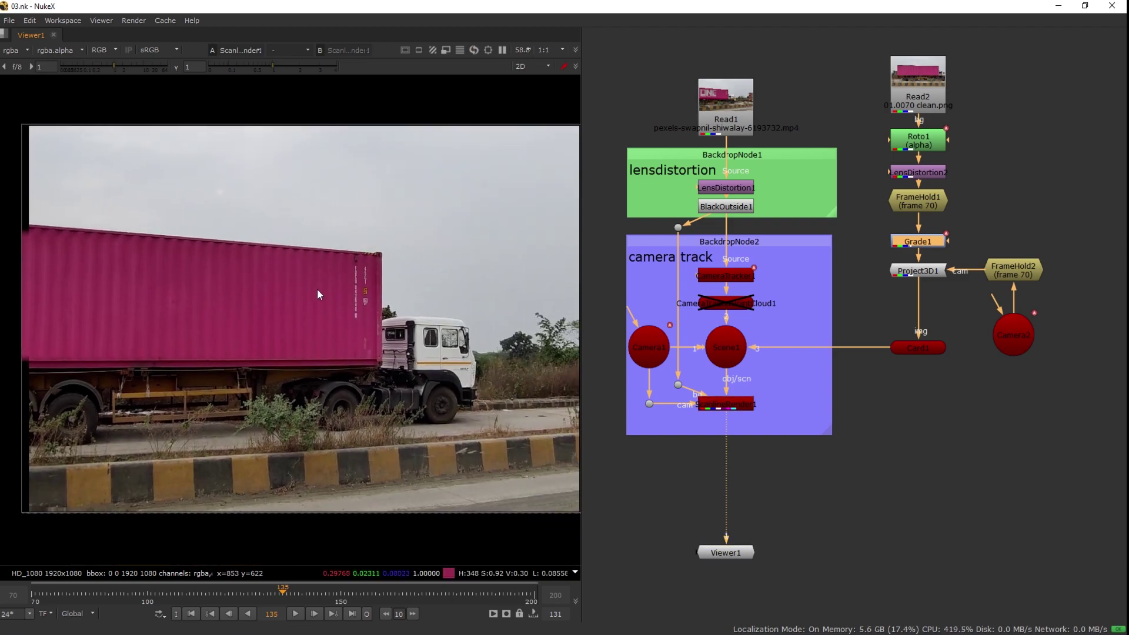
left_click(733, 191)
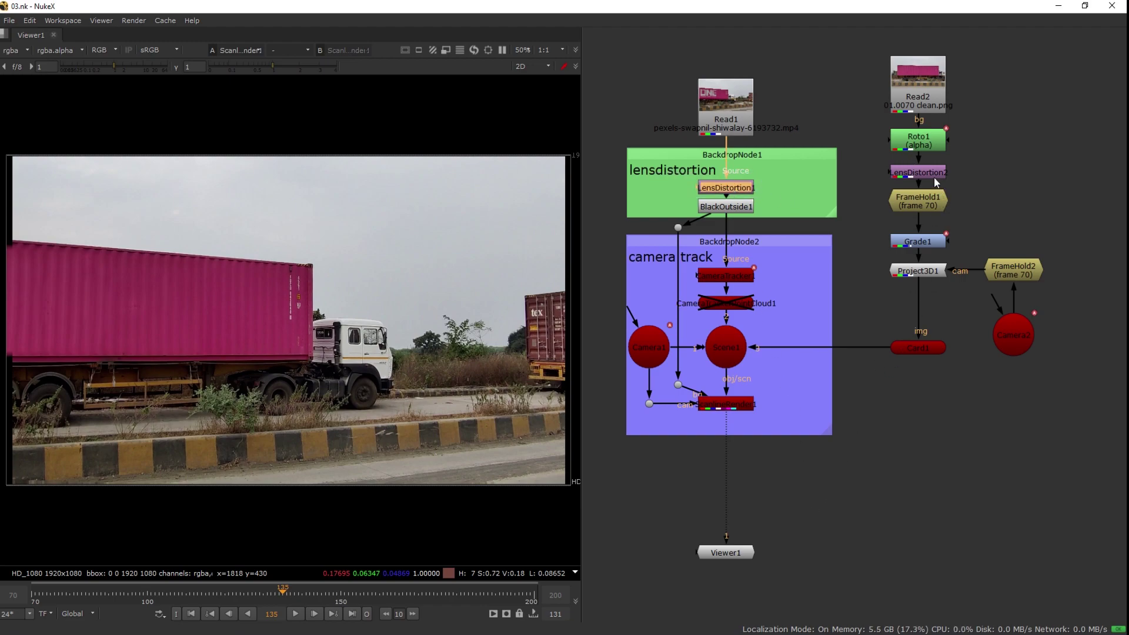
Step: Insert a copy of LensDistortion1 between ScanlineRender and Viewer1, set to redistort instead of undistort
key("ctrl+c")
key("ctrl+v")
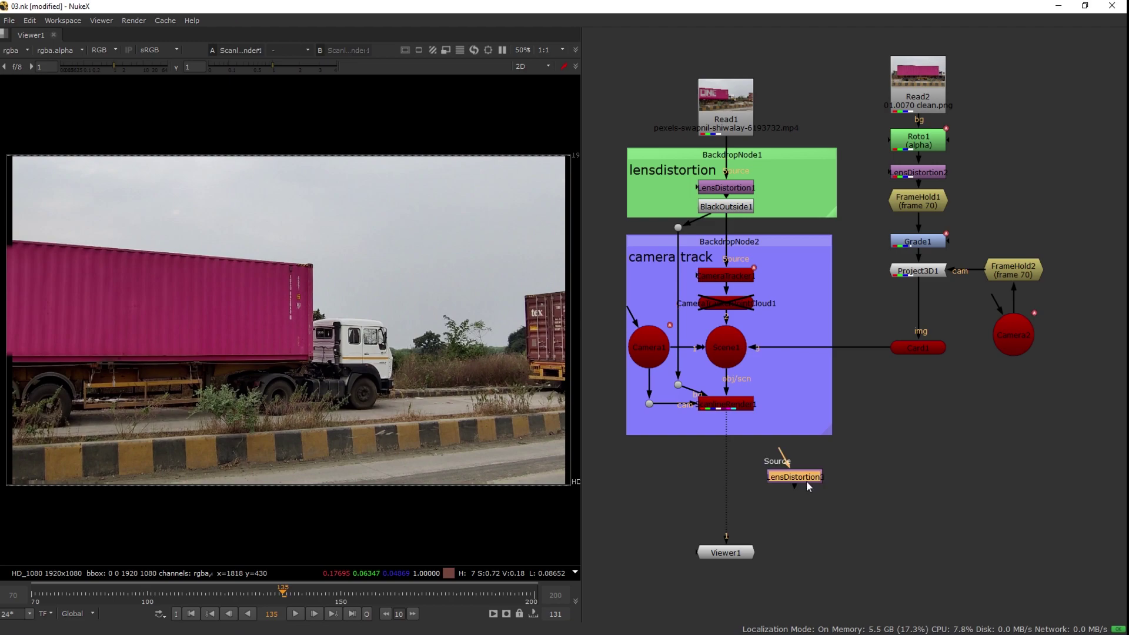
left_click_drag(806, 481, 742, 468)
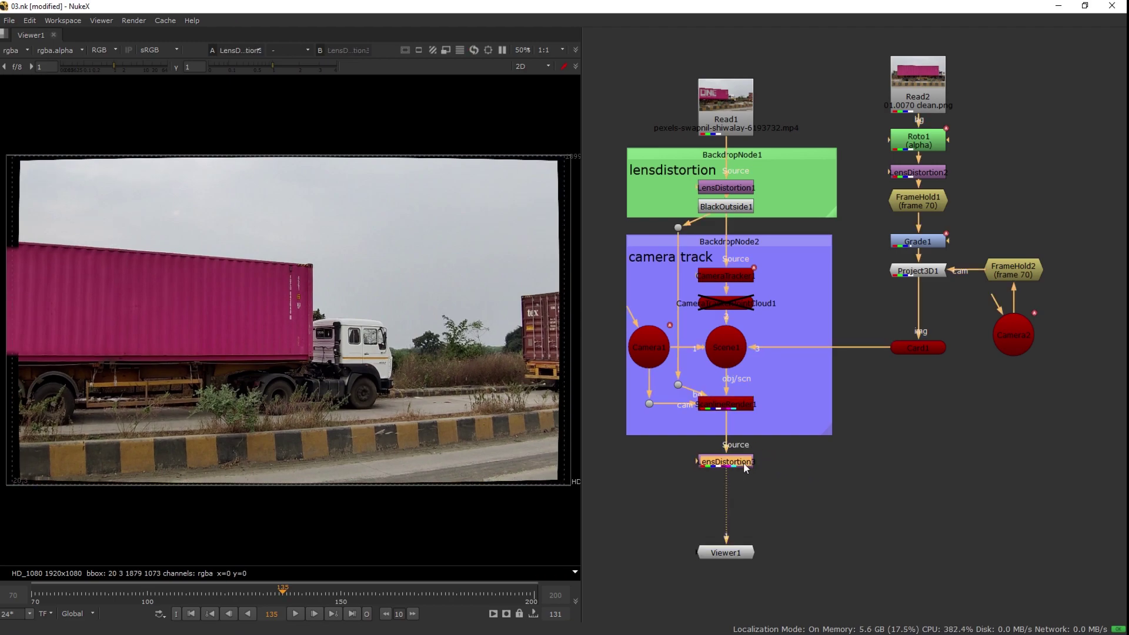
double_click(738, 461)
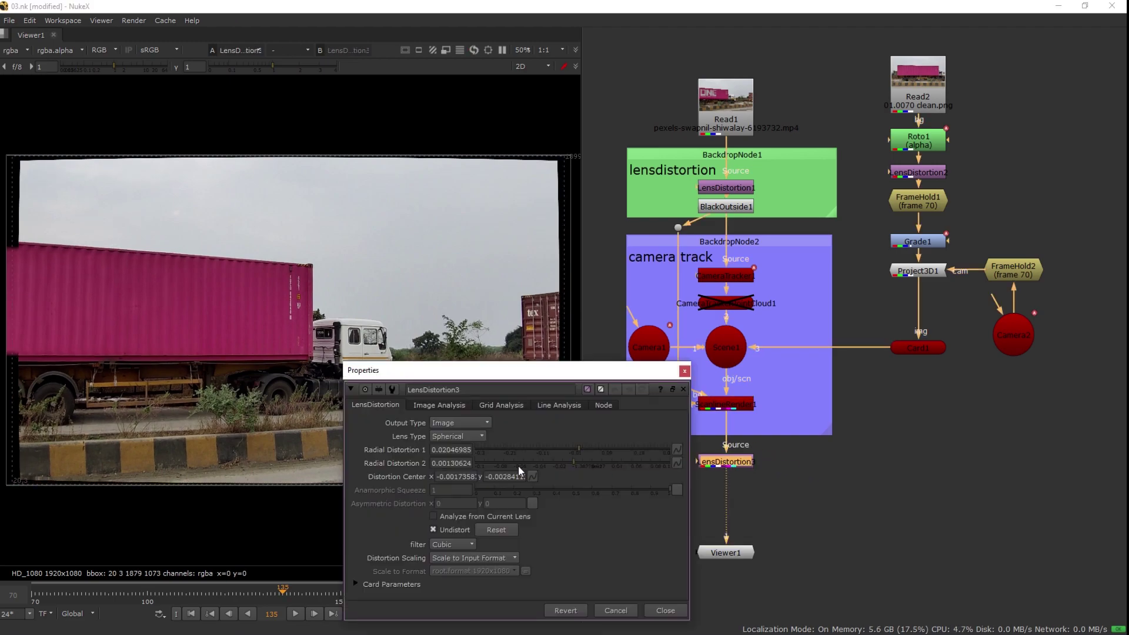
left_click(433, 529)
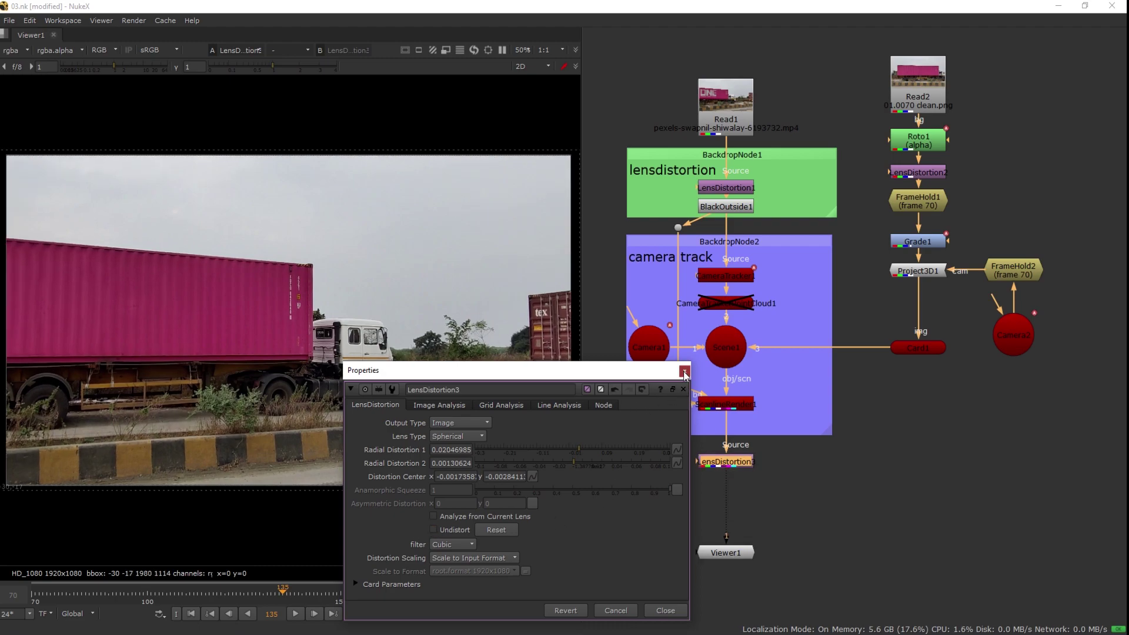
left_click(684, 370)
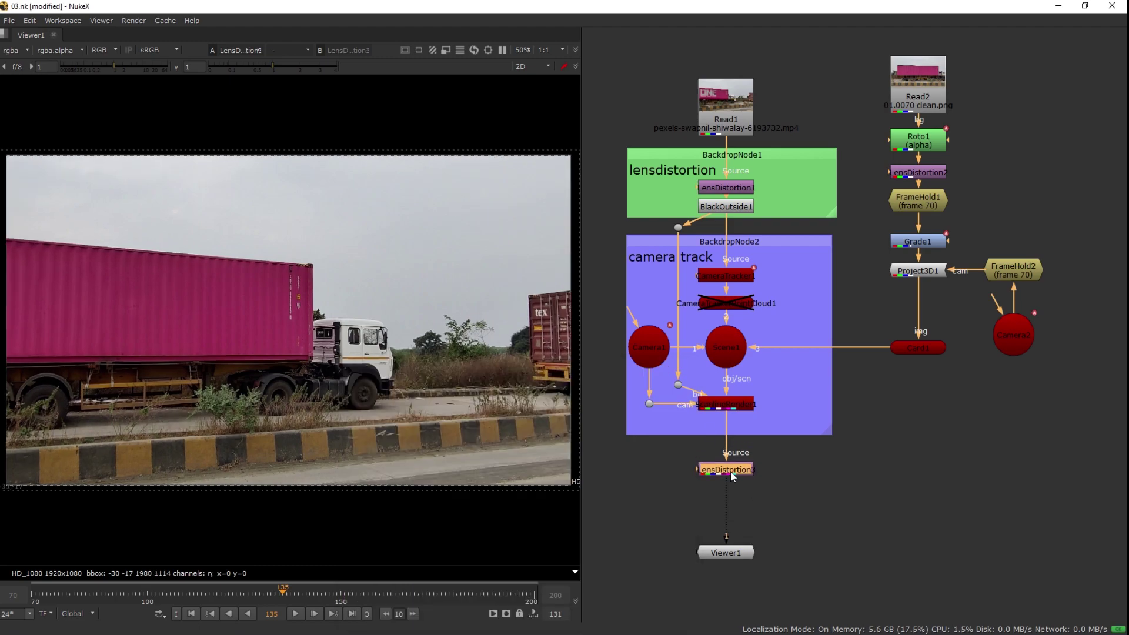
Step: Add a Crop after the redistortion with reformat on and black outside off
key("Tab")
type("d")
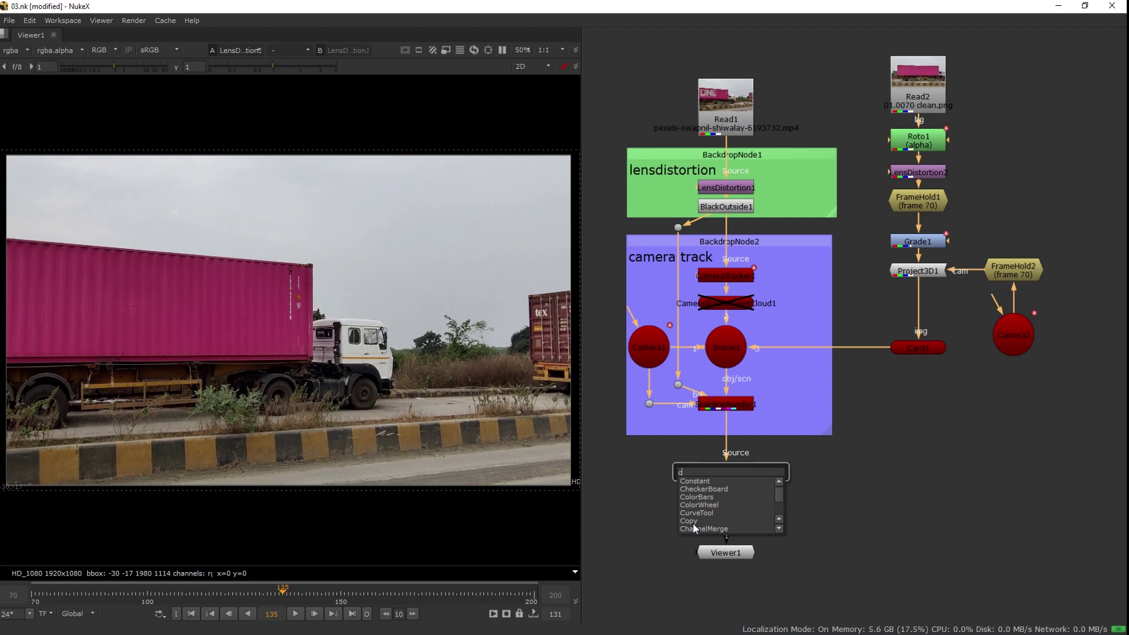
type("ro")
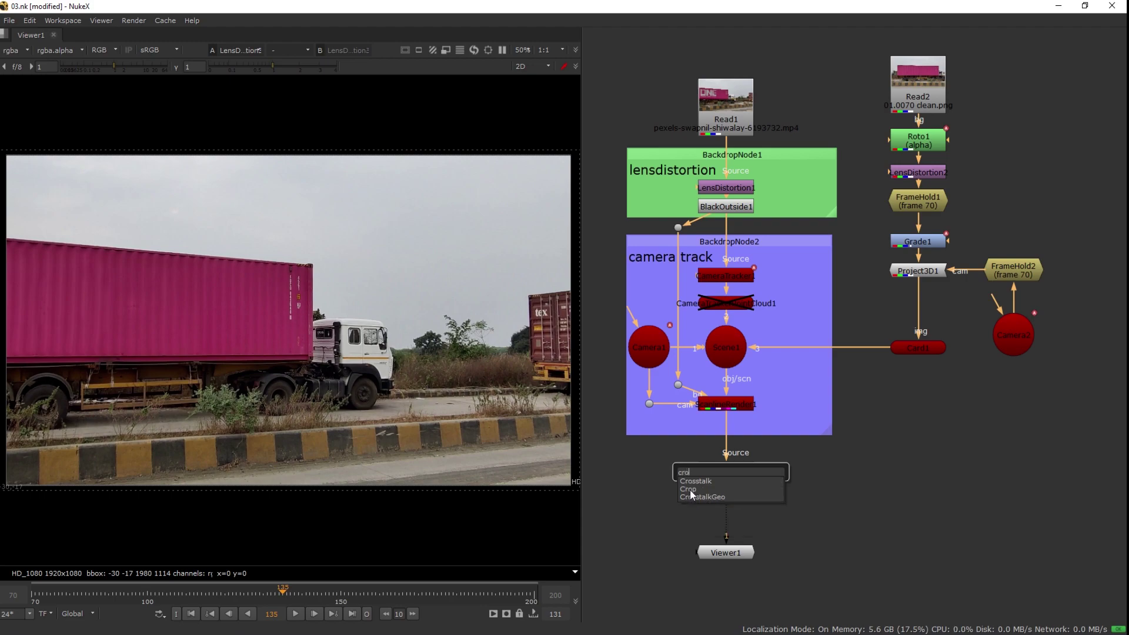
left_click(691, 490)
left_click(387, 520)
left_click(684, 428)
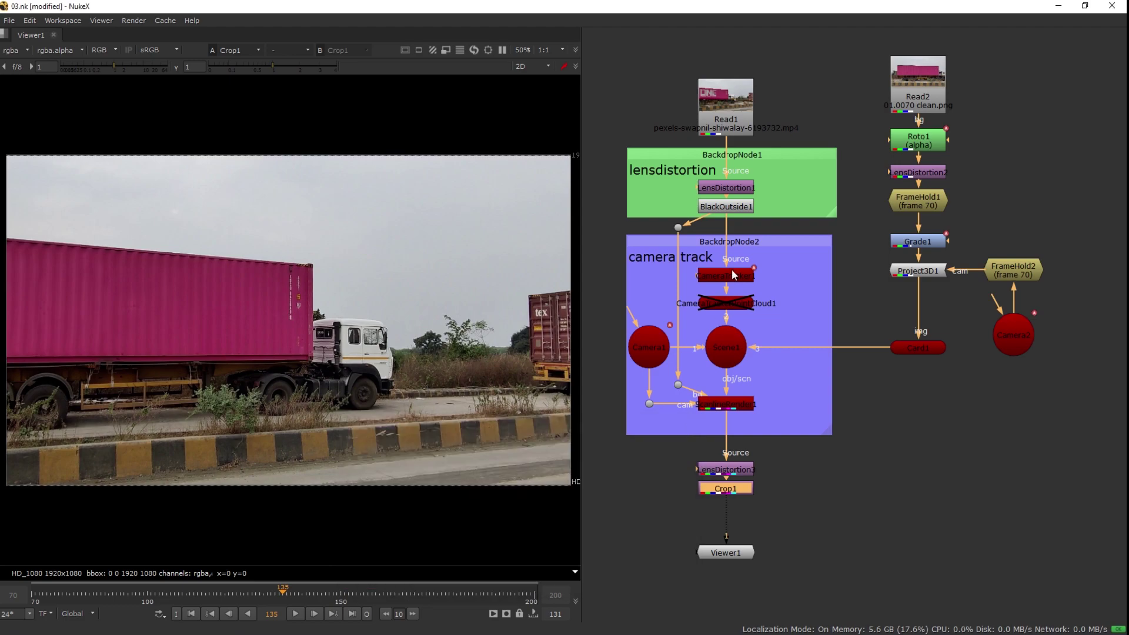
left_click(735, 209)
Step: Disable BlackOutside1 and feed the camera-track branch directly from LensDistortion1
key("d")
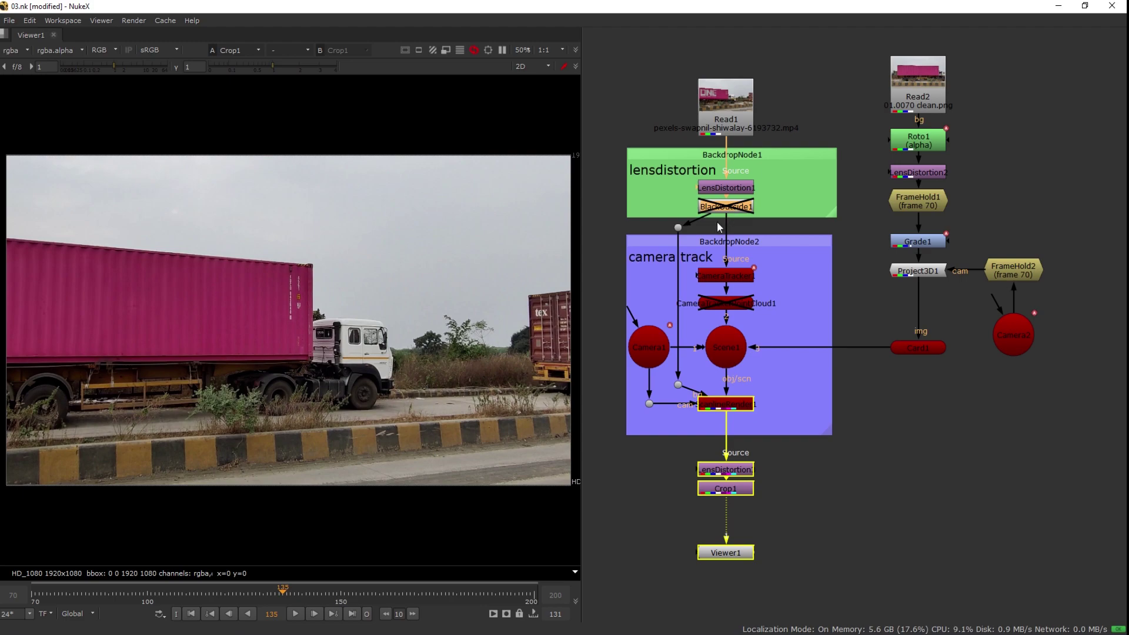
mouse_move(708, 215)
left_mouse_down()
mouse_move(705, 172)
mouse_move(713, 195)
left_mouse_up()
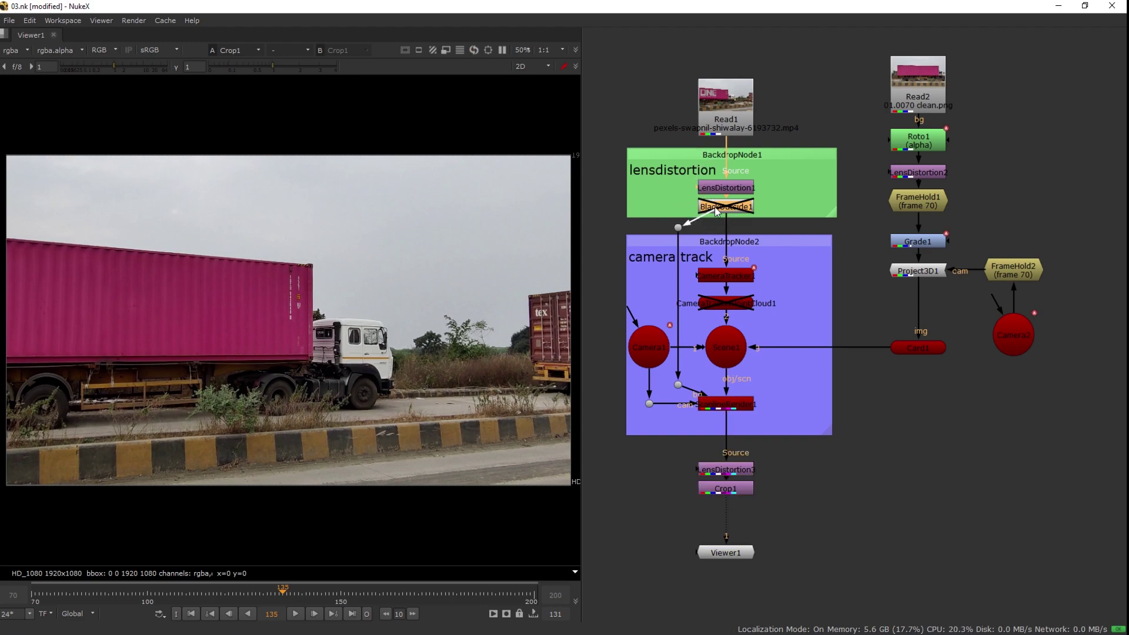
left_click_drag(715, 192, 716, 193)
scroll(484, 294, "down", 1)
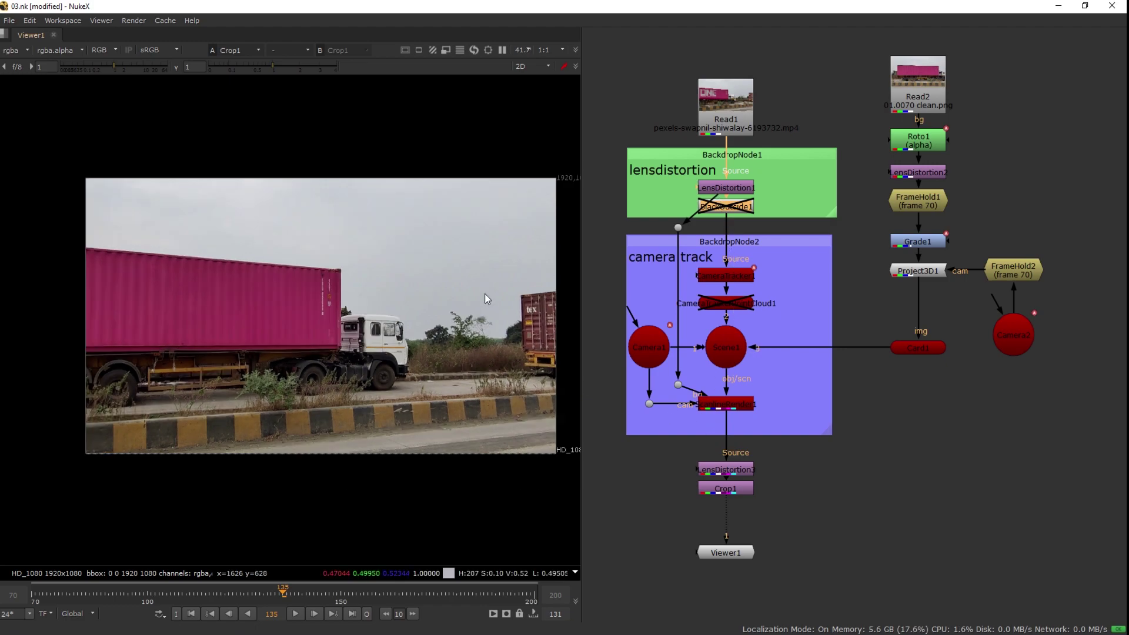
scroll(484, 294, "up", 1)
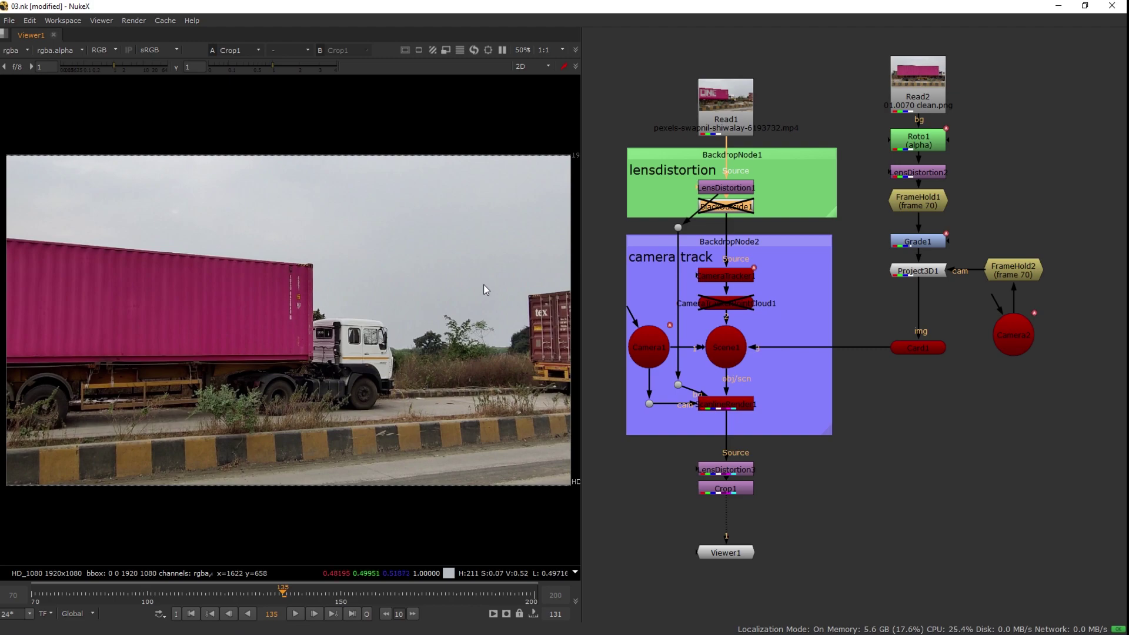
Step: Toggle Crop1 off and on to check the 1920x1080 frame, then shift Viewer1 right
left_click_drag(483, 284, 465, 287)
scroll(465, 287, "down", 1)
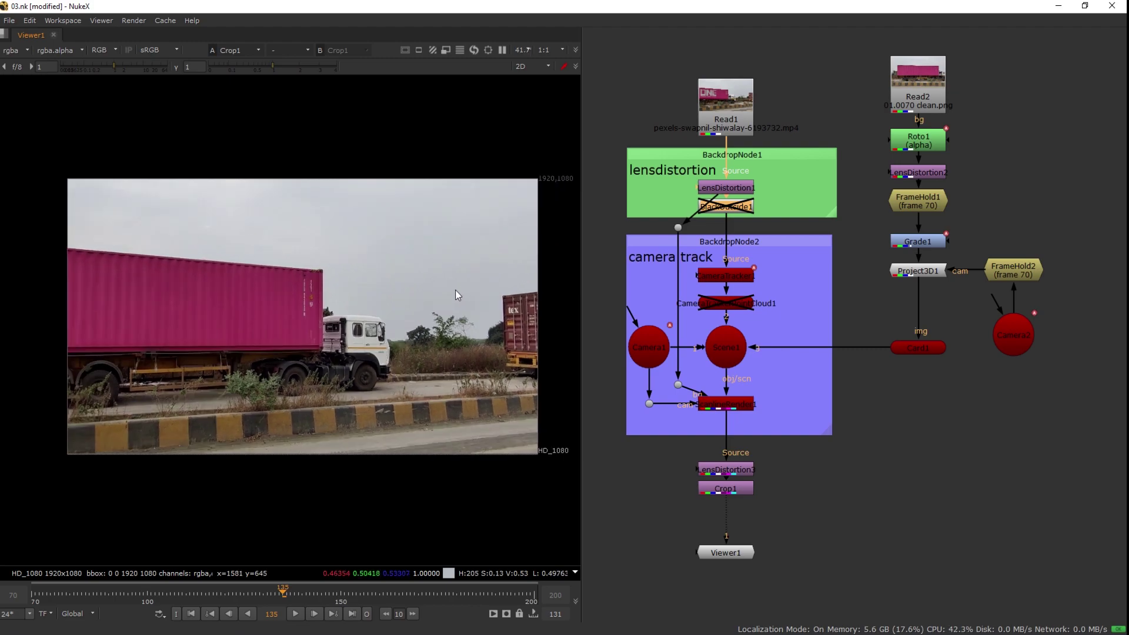
left_click(735, 489)
key("d")
key("d")
key("d")
key("d")
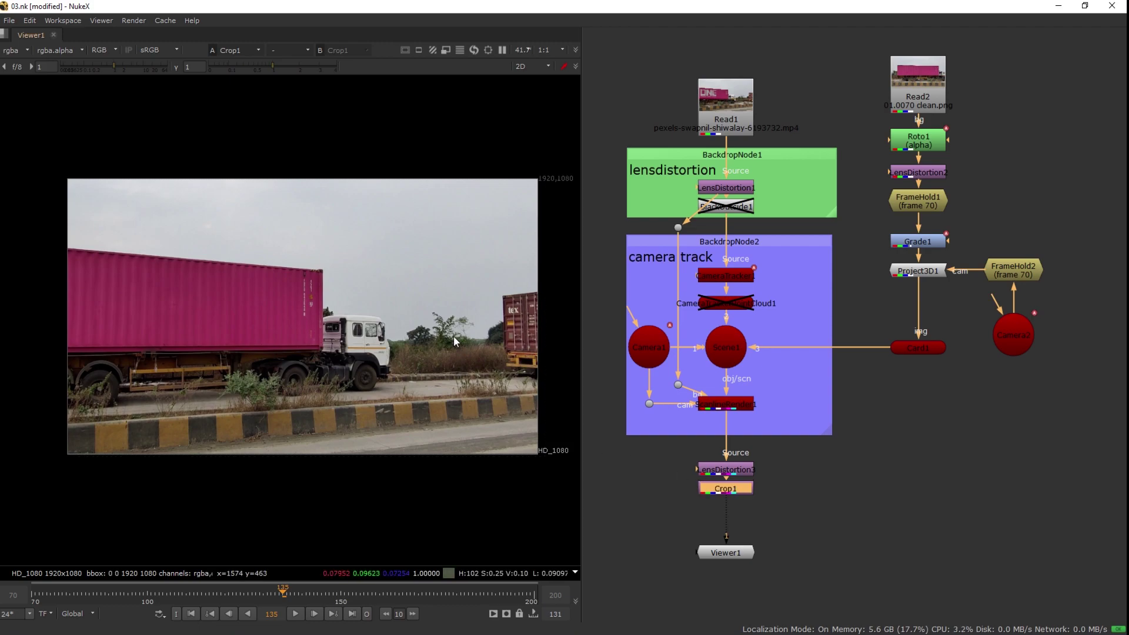
left_click(739, 556)
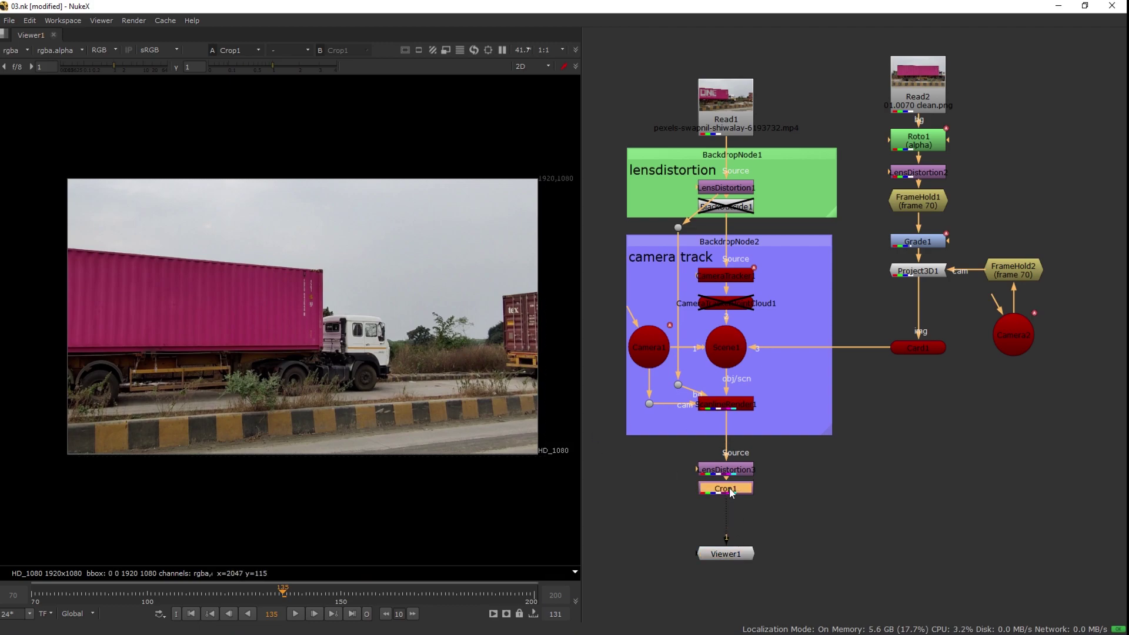
left_click_drag(729, 553, 836, 538)
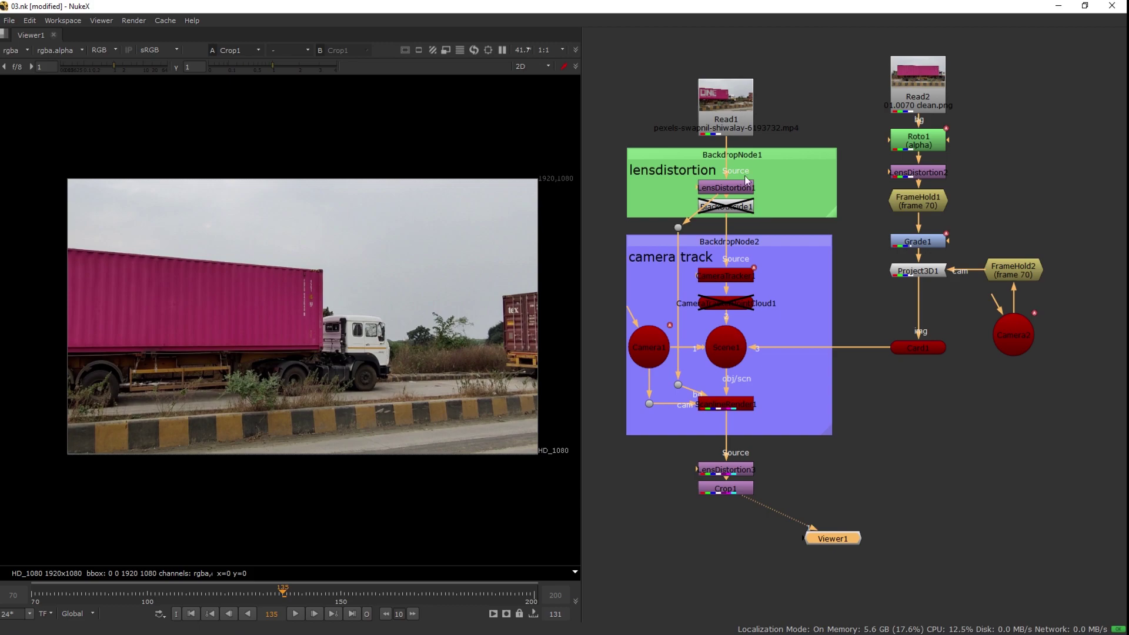
Step: Wire the original Read1 plate into viewer input 2 and flip between original and cleaned results
left_click(744, 111)
key("2")
key("1")
key("2")
key("1")
key("2")
key("1")
key("2")
key("1")
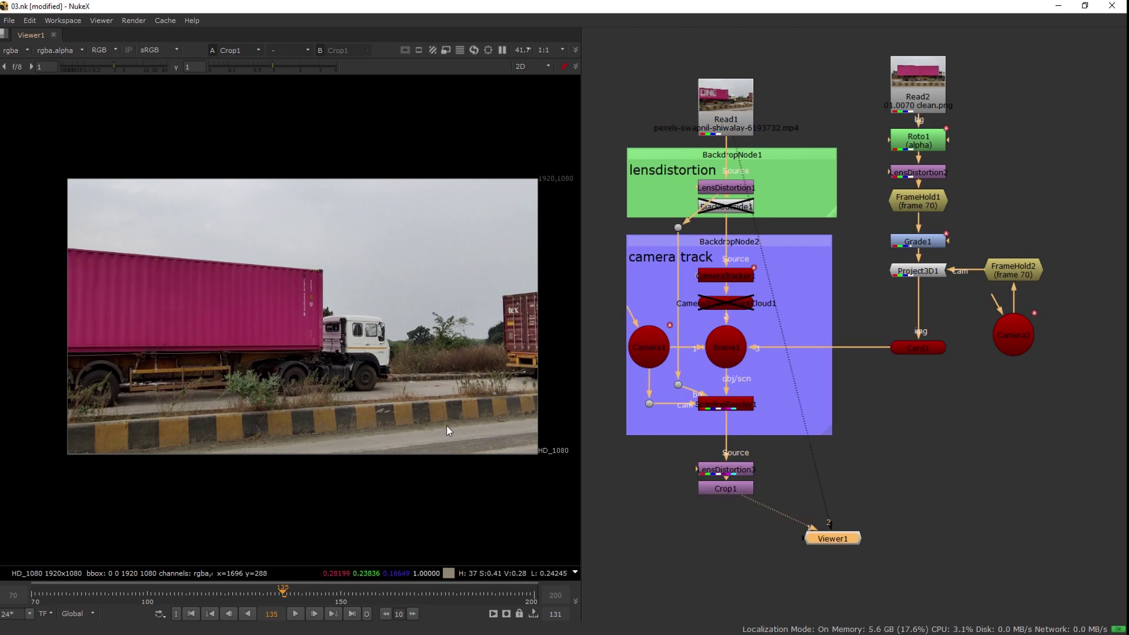
Step: Compare the original plate and the logo-free result at frame 70
left_click(191, 613)
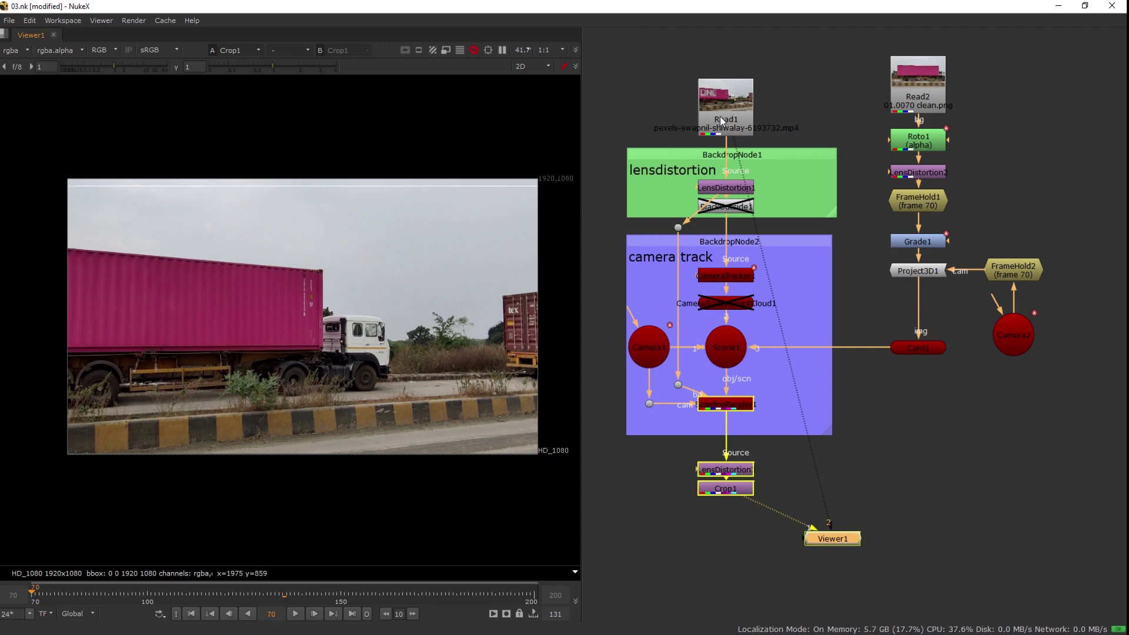
key("2")
key("1")
key("2")
key("1")
key("2")
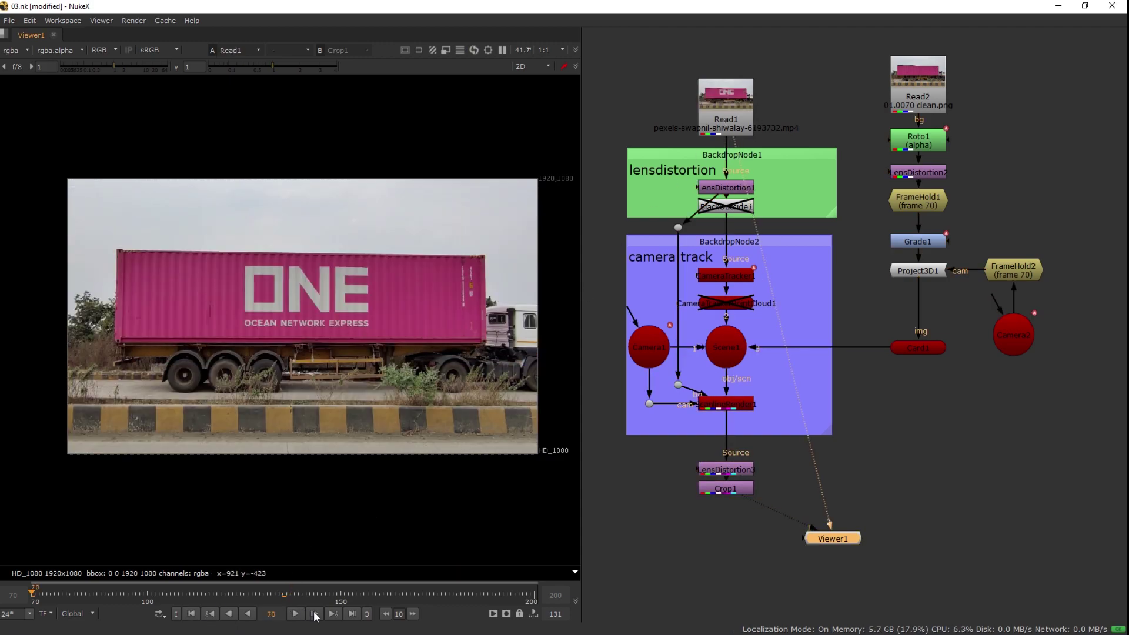
Step: Compare the original plate and the logo-free result at frame 172
left_click(426, 597)
key("1")
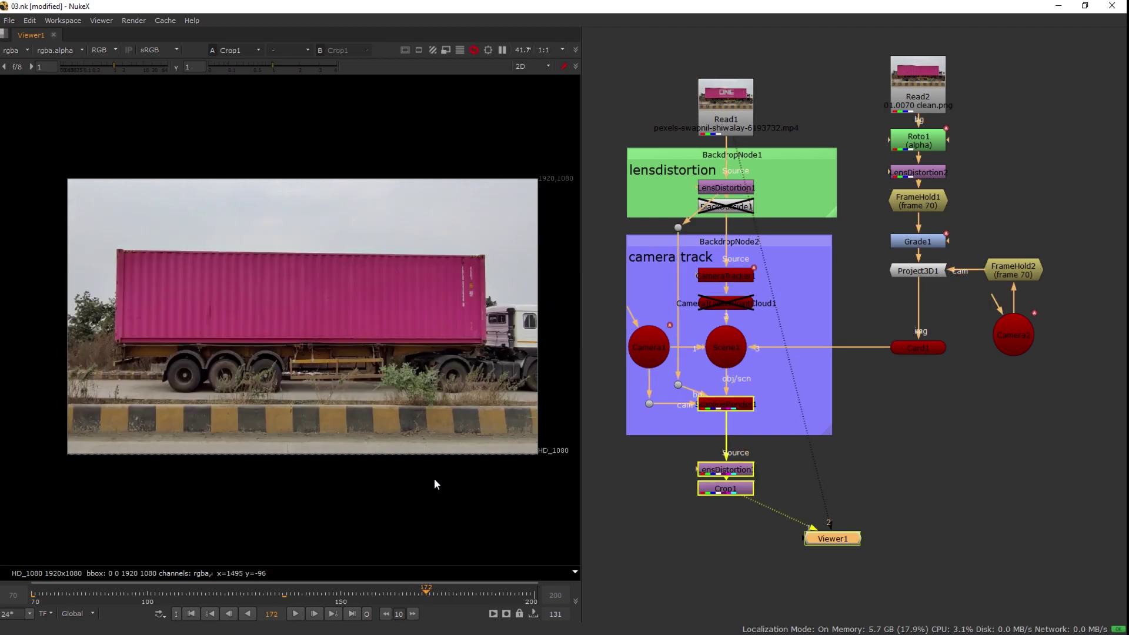
key("2")
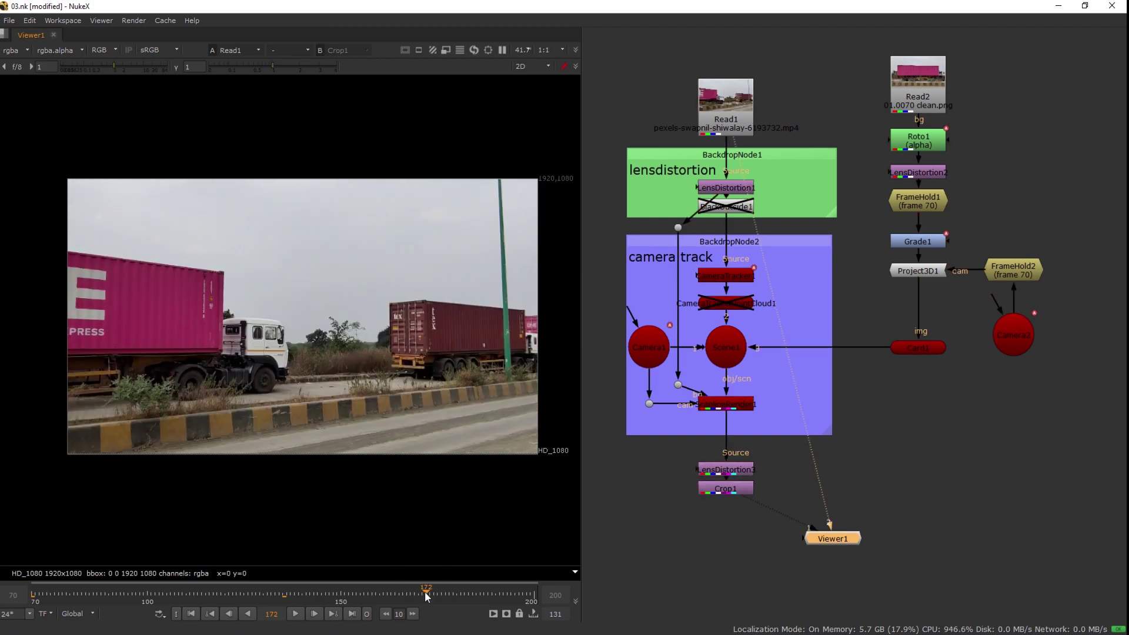
key("1")
key("2")
key("1")
key("2")
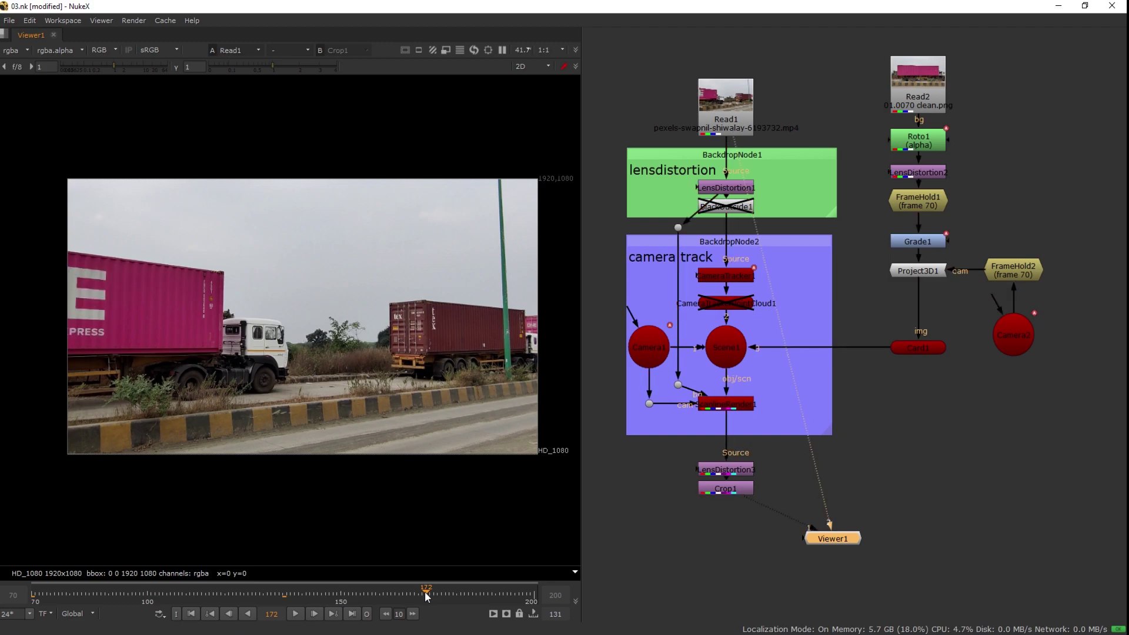
key("1")
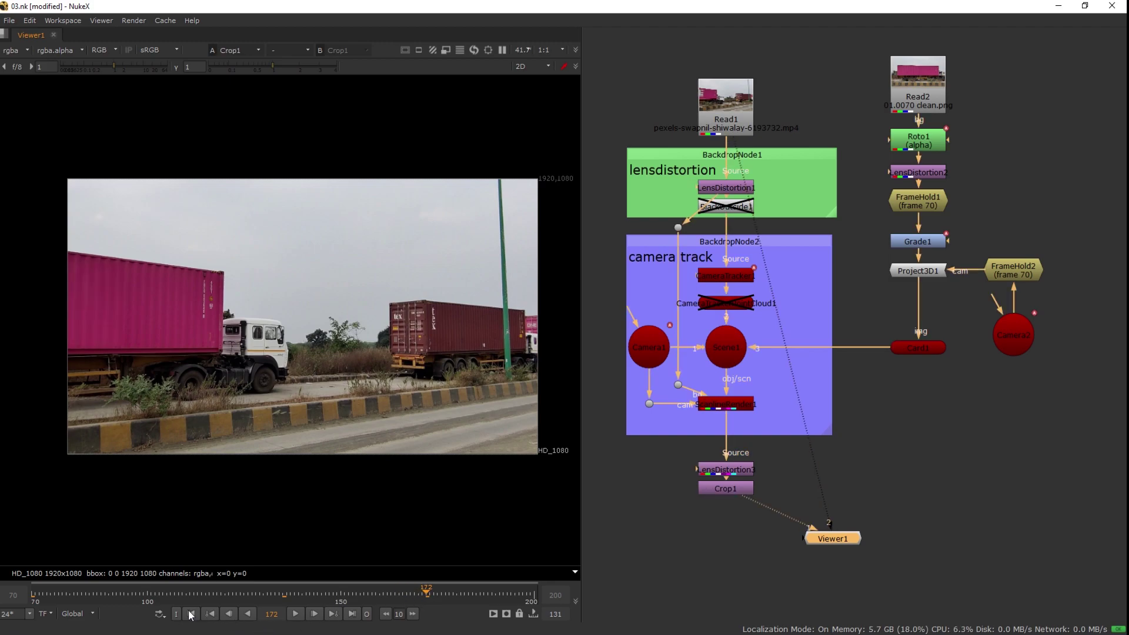
Step: Return to frame 70, save the script, and select Viewer1
left_click(191, 614)
key("ctrl+s")
left_click(730, 488)
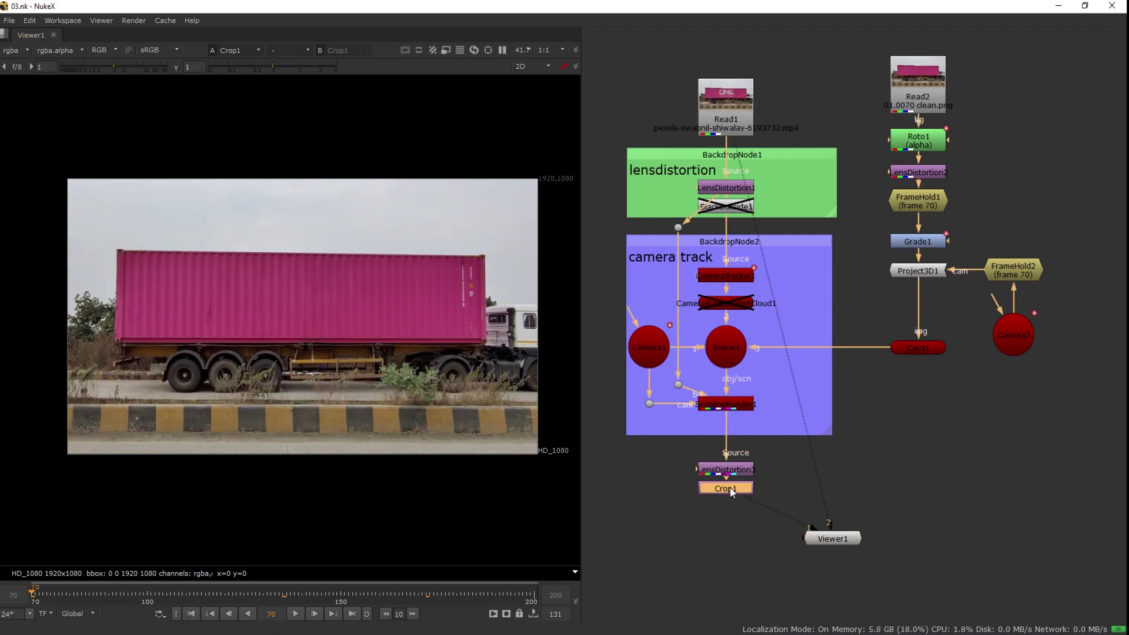
left_click(835, 538)
Step: Place Viewer1 directly under Crop1 and play the finished logo-free shot from the timeline
left_click_drag(832, 540, 736, 576)
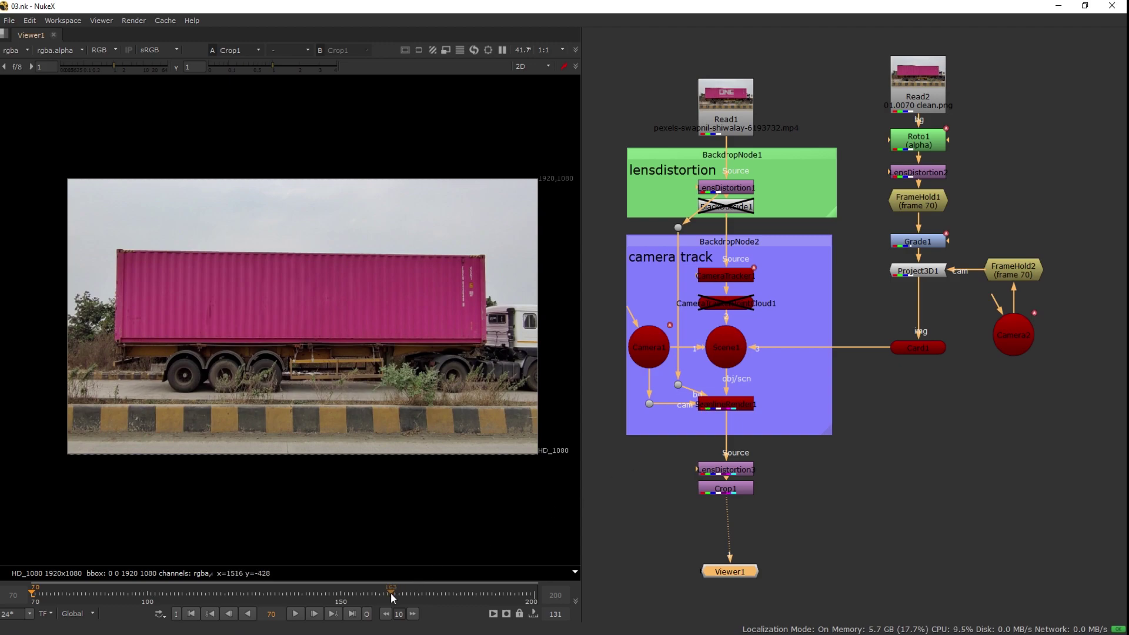
scroll(937, 394, "down", 2)
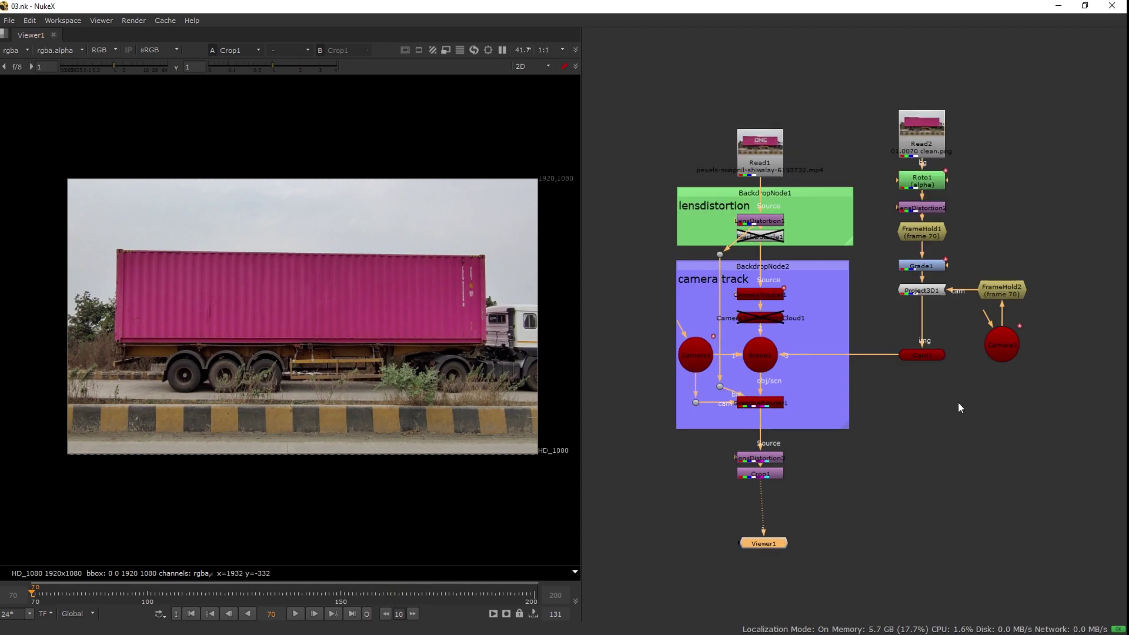
left_click_drag(958, 405, 948, 416)
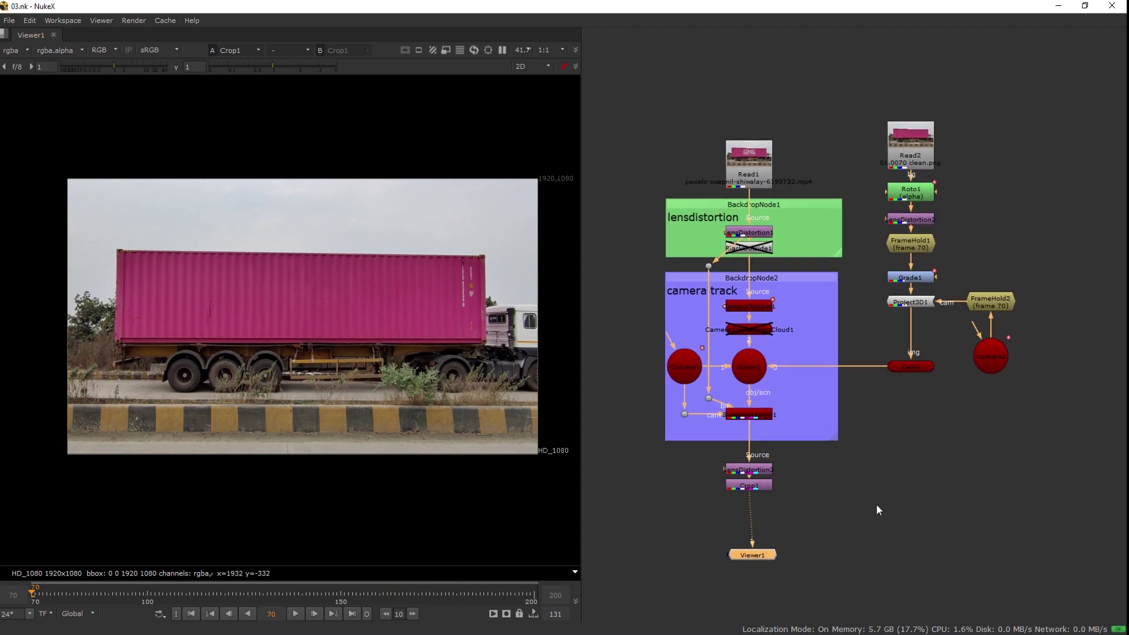
left_click(315, 616)
scroll(448, 370, "up", 1)
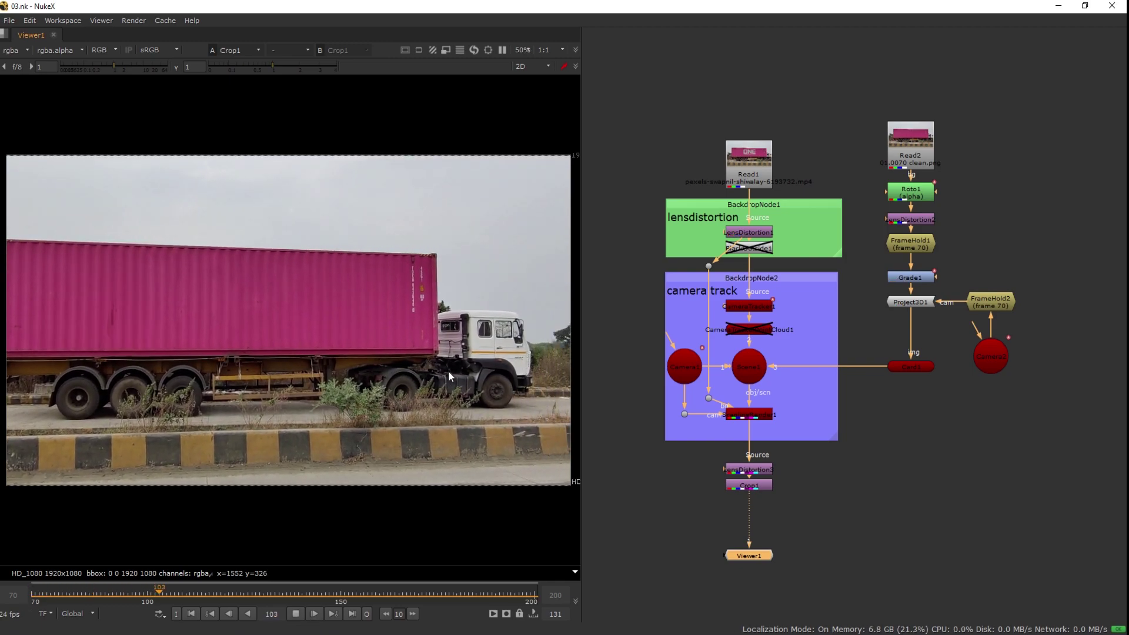